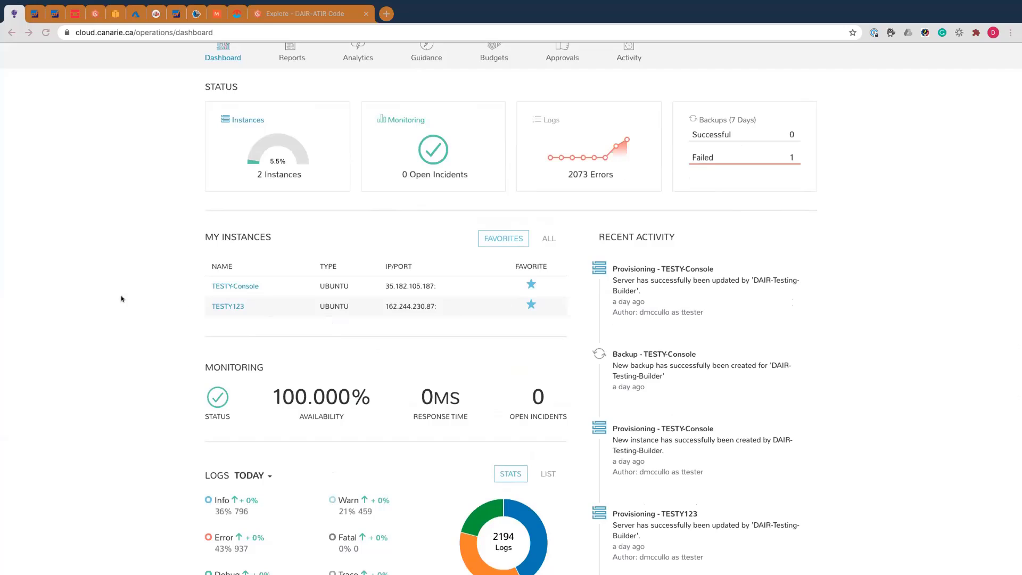
# Open the account's user settings with the default cloud, Linux and Windows preferences, and save them
pyautogui.scroll(3, 660, 258)
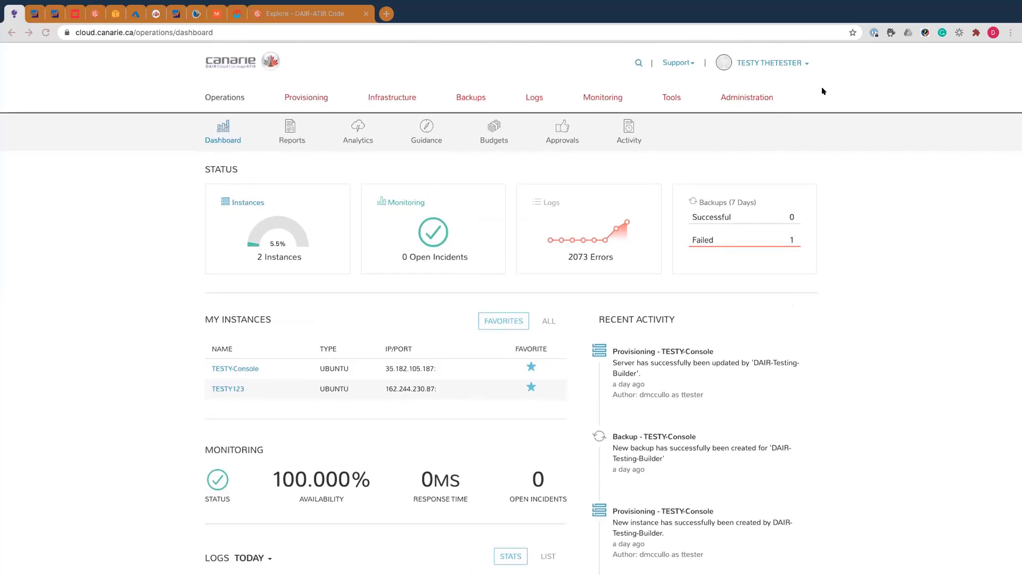
pyautogui.click(801, 62)
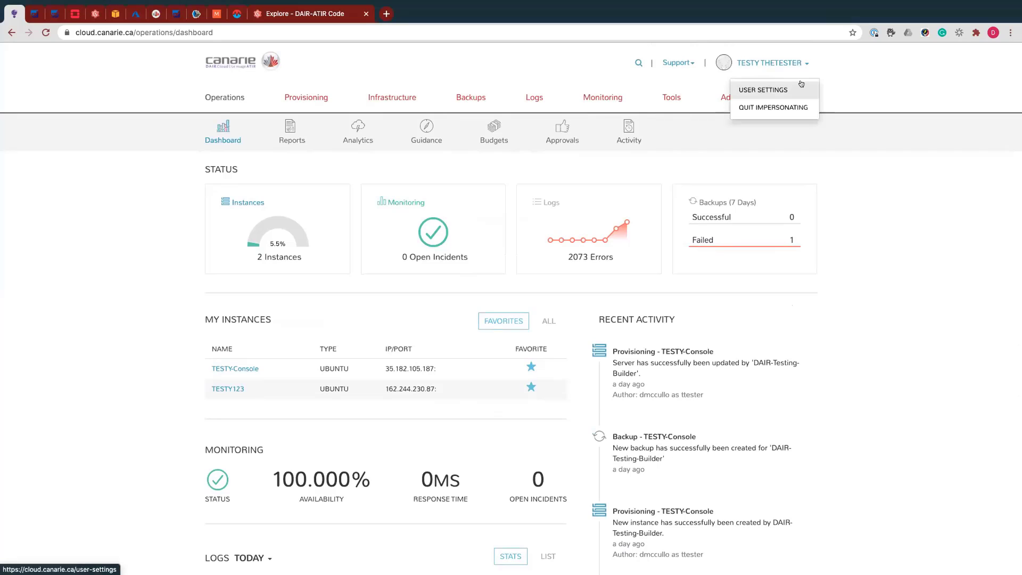
pyautogui.click(772, 90)
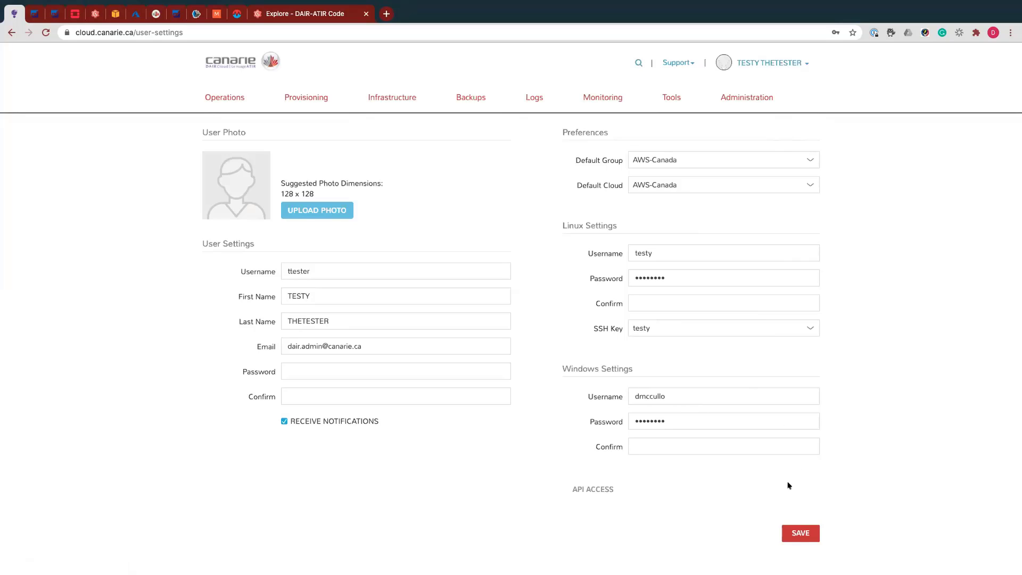
pyautogui.click(799, 541)
# Open the administration provisioning settings to review the Cloud-Init, Windows and blueprint defaults
pyautogui.moveTo(773, 88)
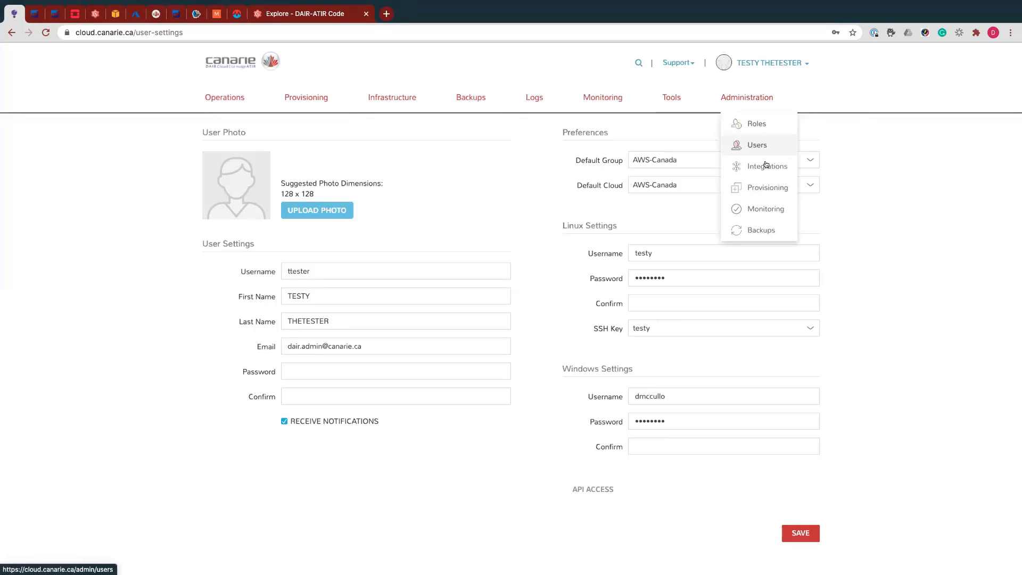
pyautogui.click(769, 188)
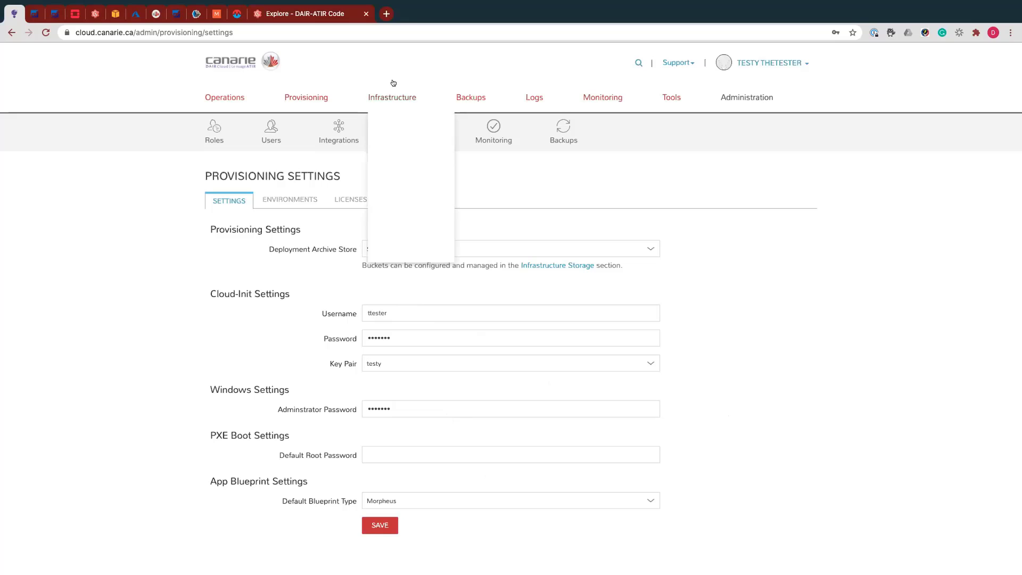
pyautogui.moveTo(306, 97)
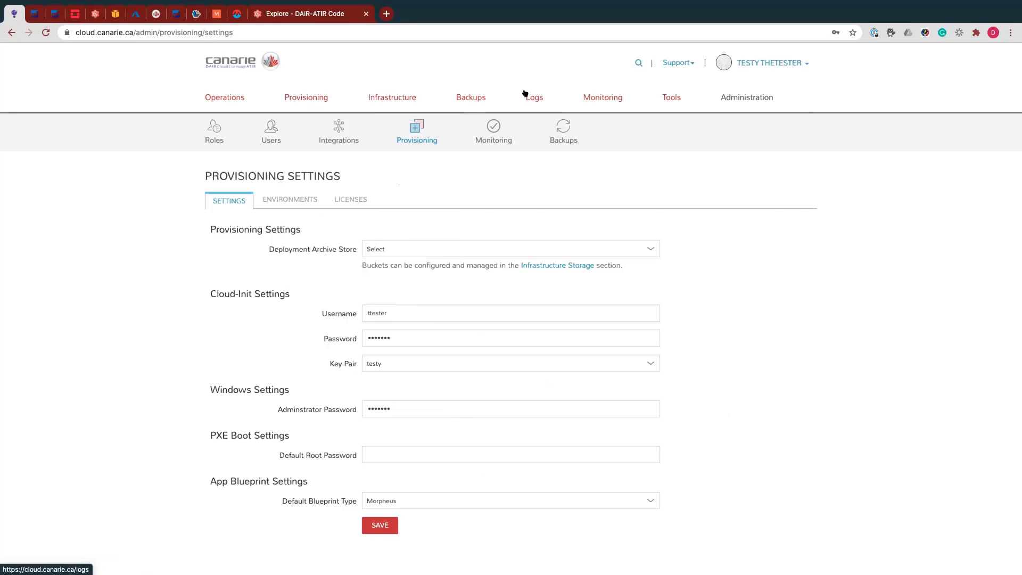
pyautogui.moveTo(759, 87)
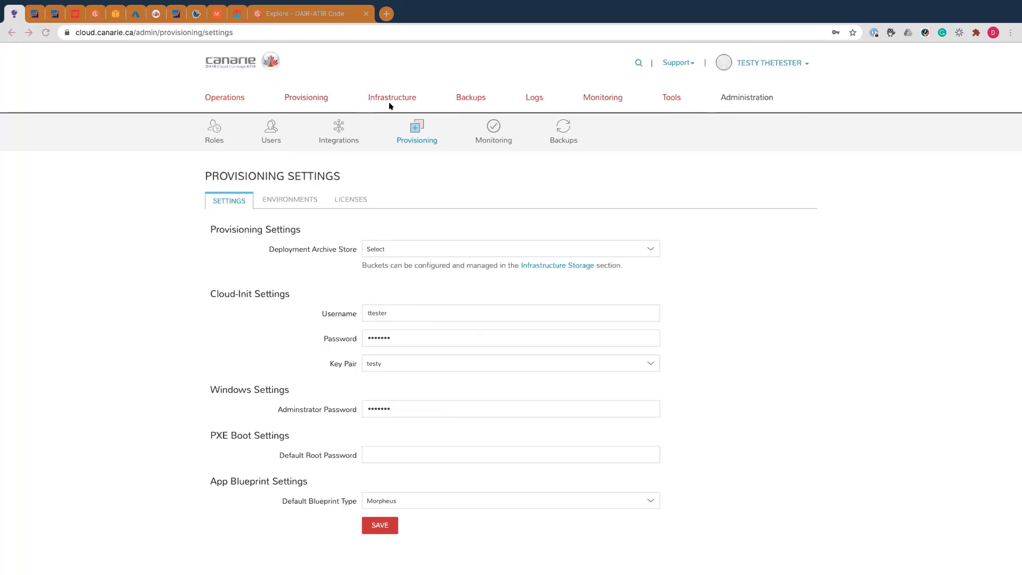
# Open the list of provisioned instances
pyautogui.click(304, 98)
pyautogui.click(323, 120)
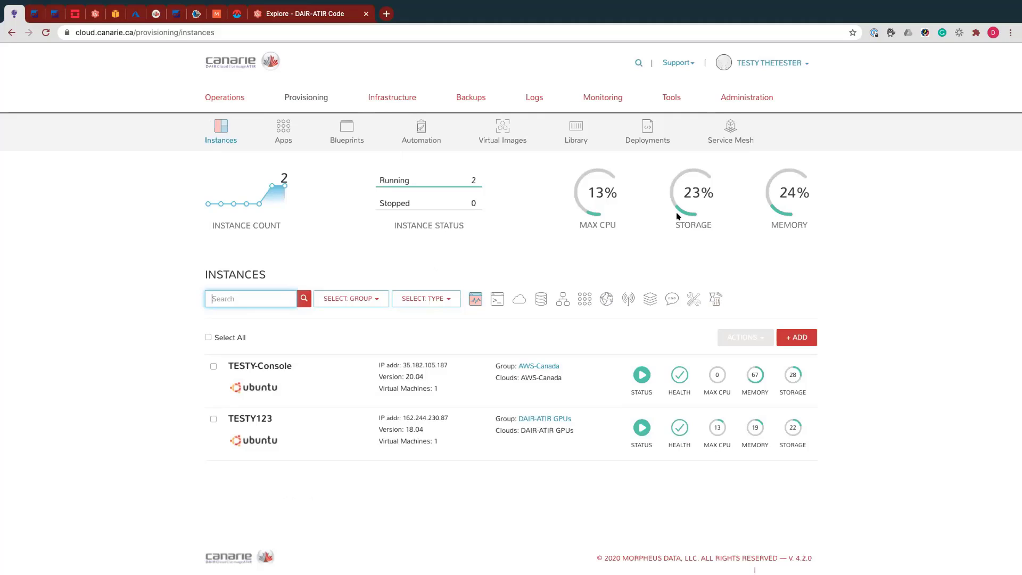
pyautogui.moveTo(394, 104)
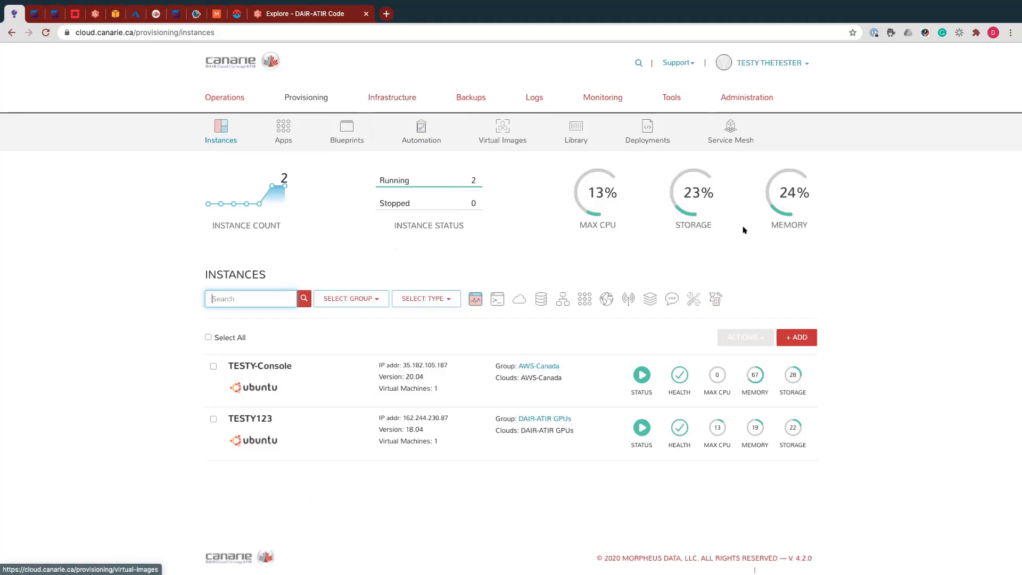
pyautogui.click(744, 249)
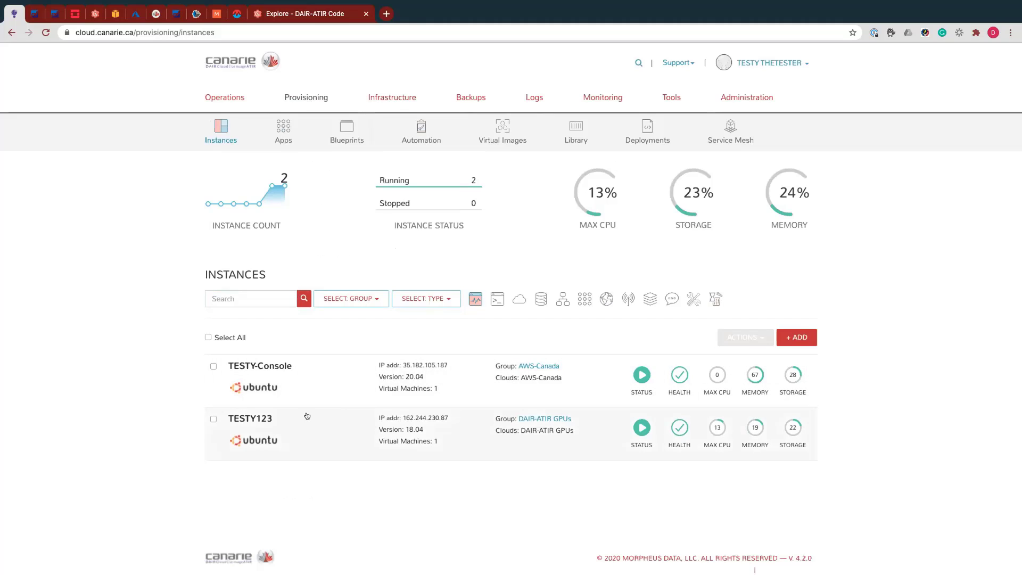
# Start creating a new instance with Ubuntu as its type and continue to the group settings
pyautogui.click(799, 336)
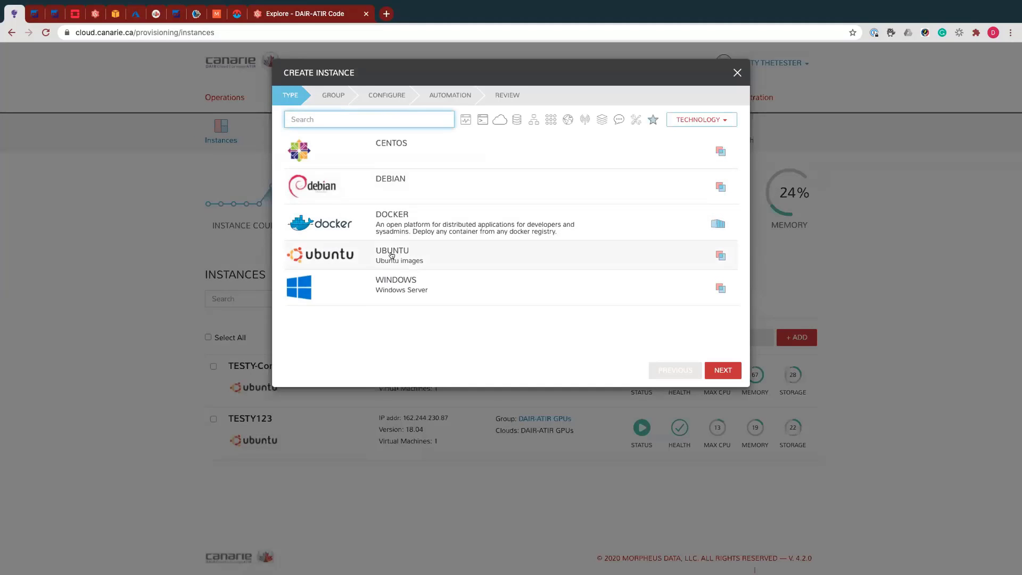
pyautogui.click(304, 255)
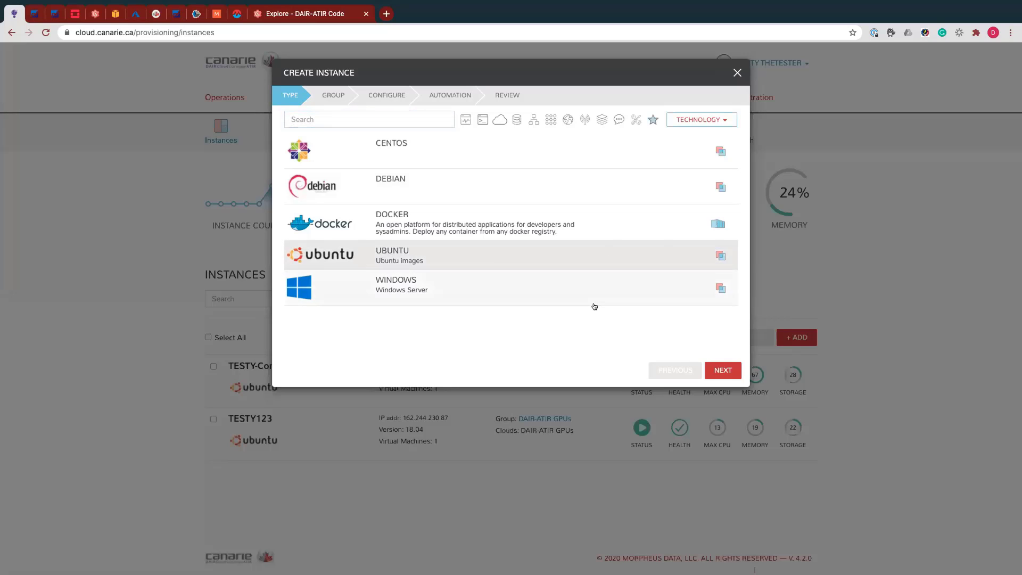
pyautogui.click(731, 370)
# Assign the new instance to the DAIR-ATIR GPUs group, name it testy1234 and continue to its configuration
pyautogui.click(489, 142)
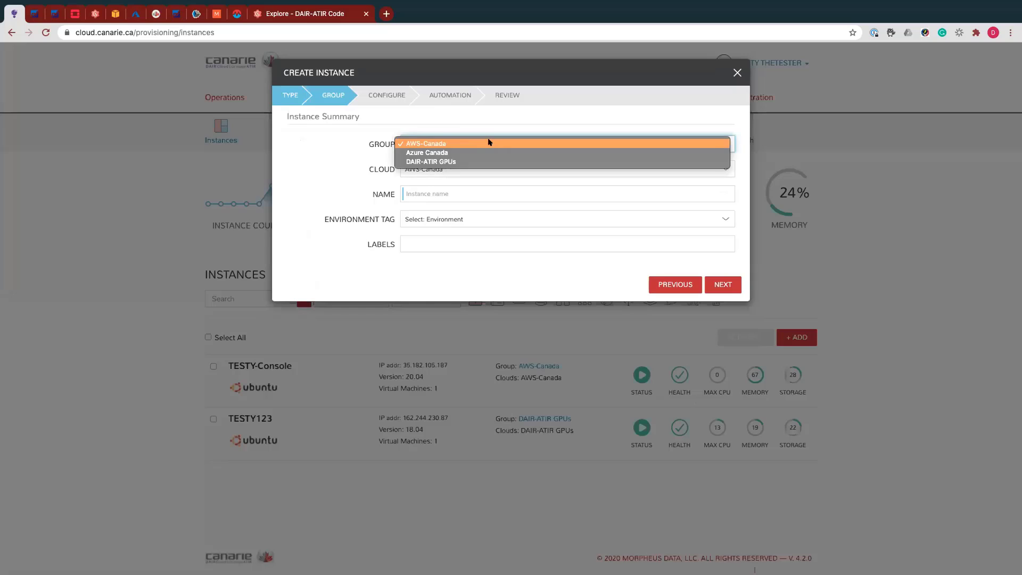
pyautogui.click(449, 161)
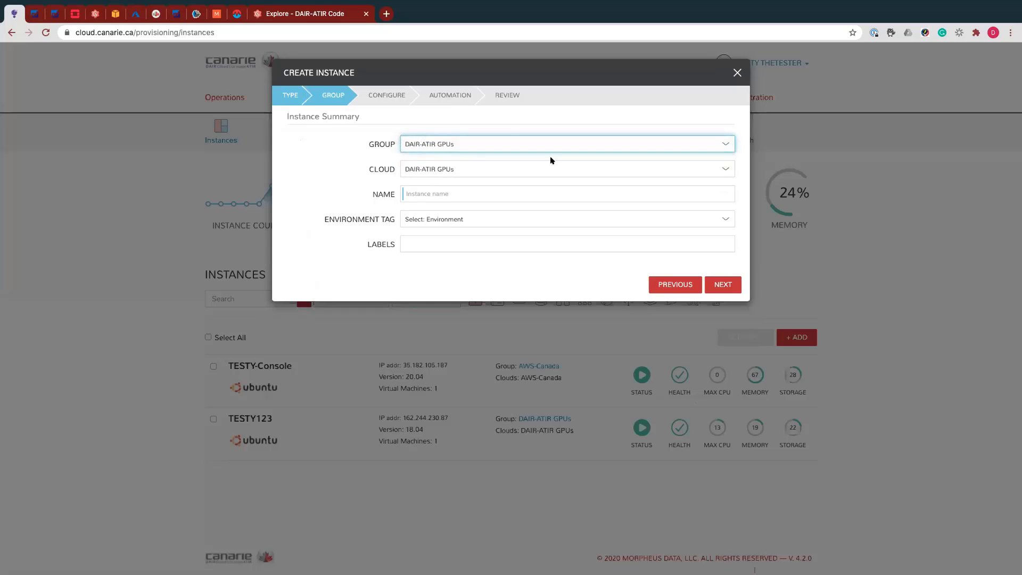
pyautogui.click(419, 193)
pyautogui.write('testy123')
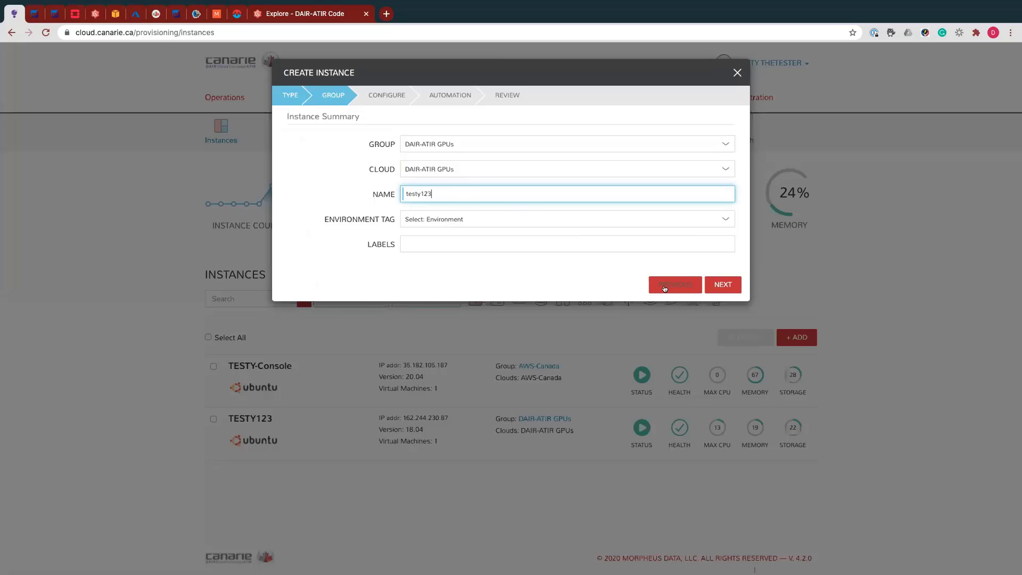
pyautogui.click(725, 283)
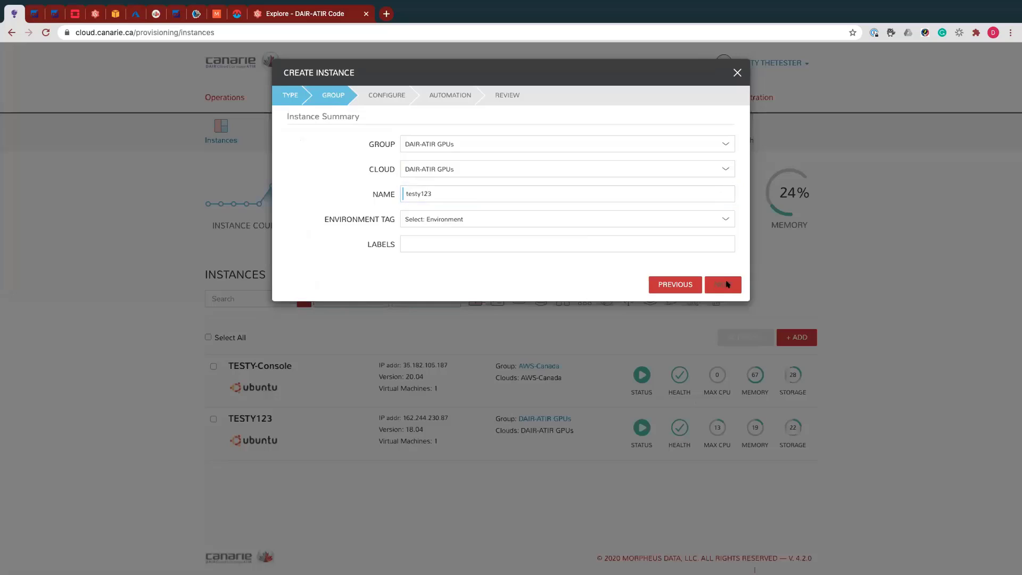
pyautogui.click(447, 186)
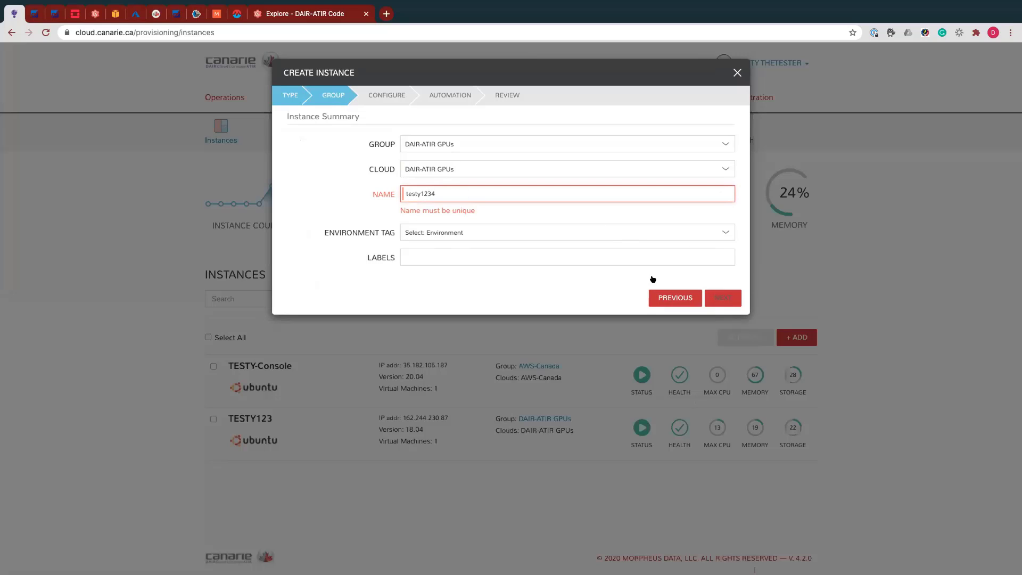
pyautogui.click(726, 296)
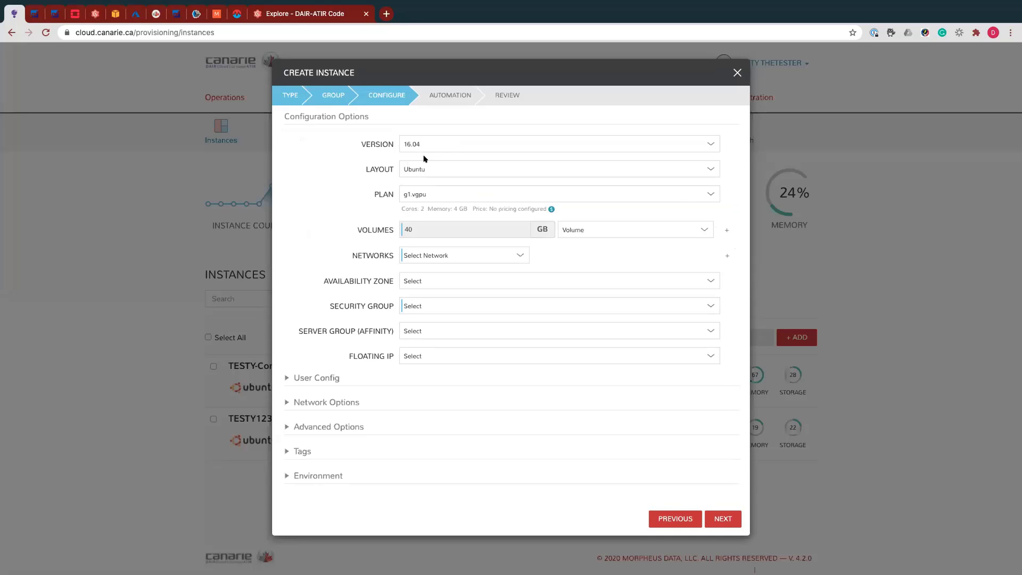
# Set the instance's Ubuntu version to 18.04 and its volume type to Local
pyautogui.click(446, 144)
pyautogui.click(430, 152)
pyautogui.click(704, 230)
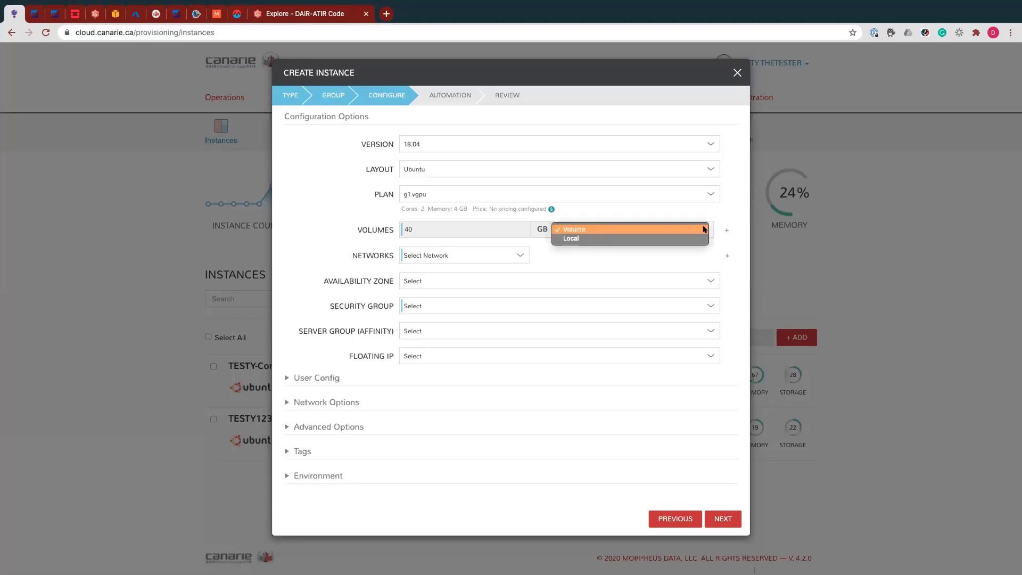
pyautogui.click(594, 237)
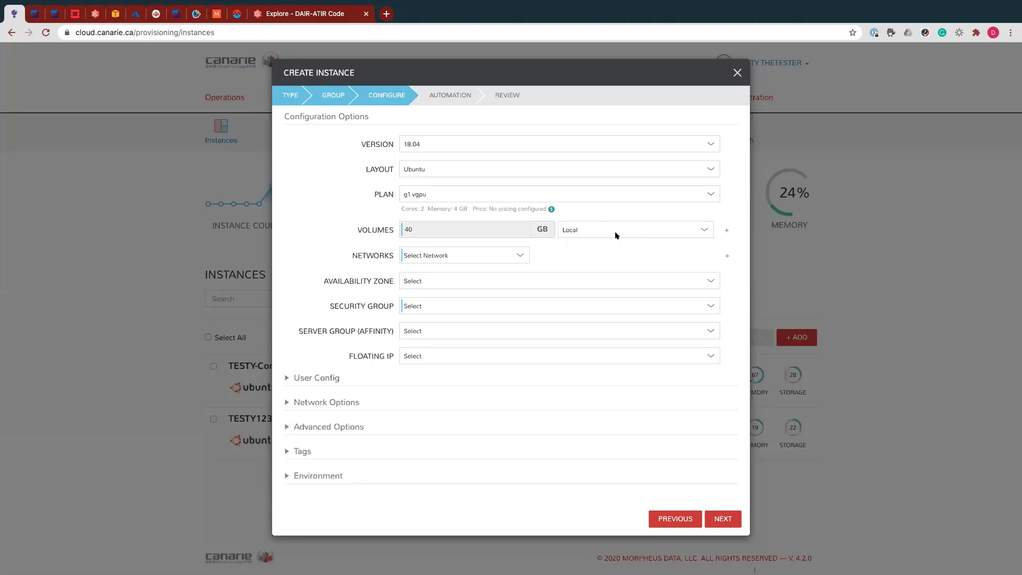
# Attach the instance to the default network and set its availability zone to nova
pyautogui.click(518, 256)
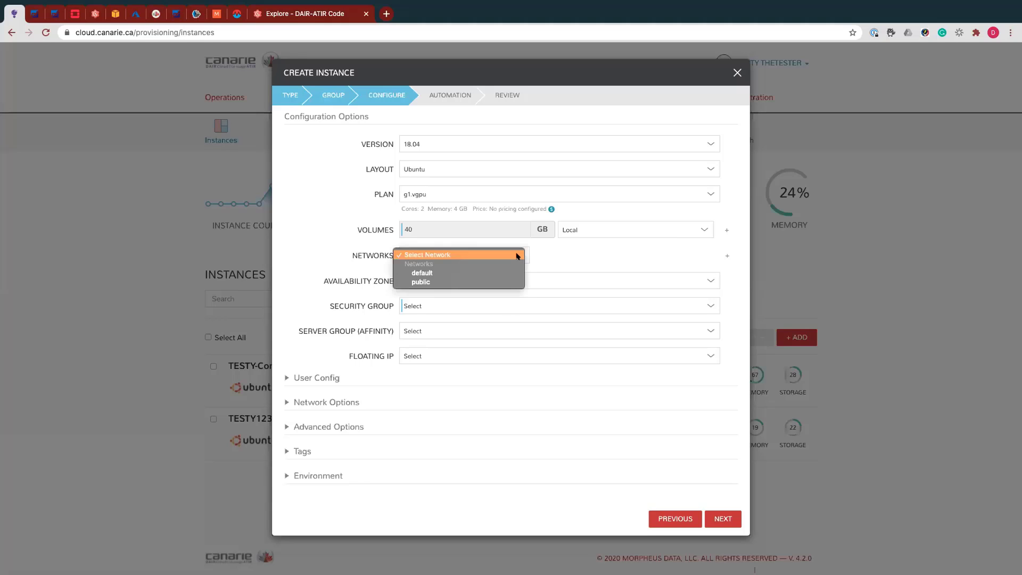
pyautogui.click(431, 272)
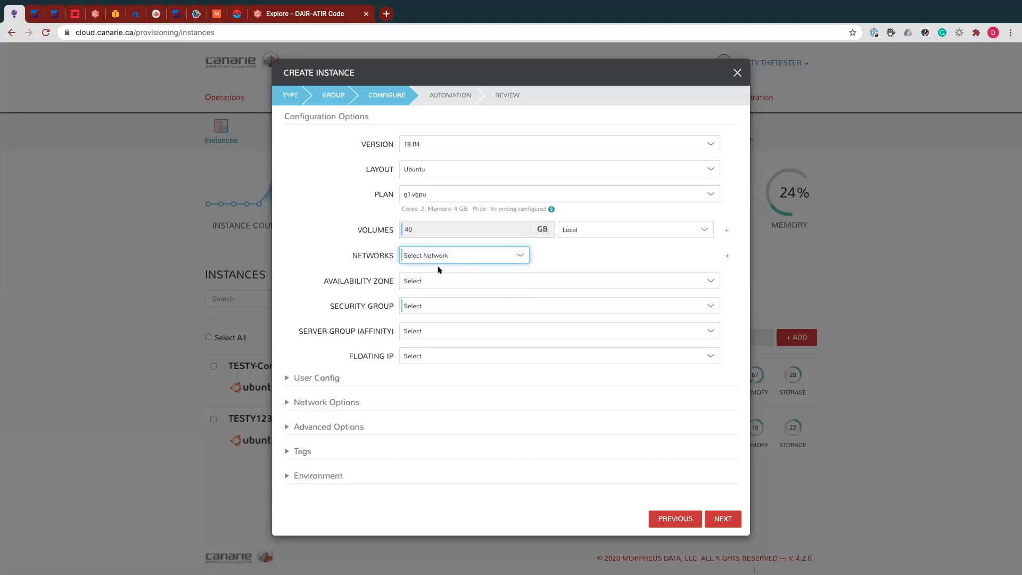
pyautogui.click(520, 255)
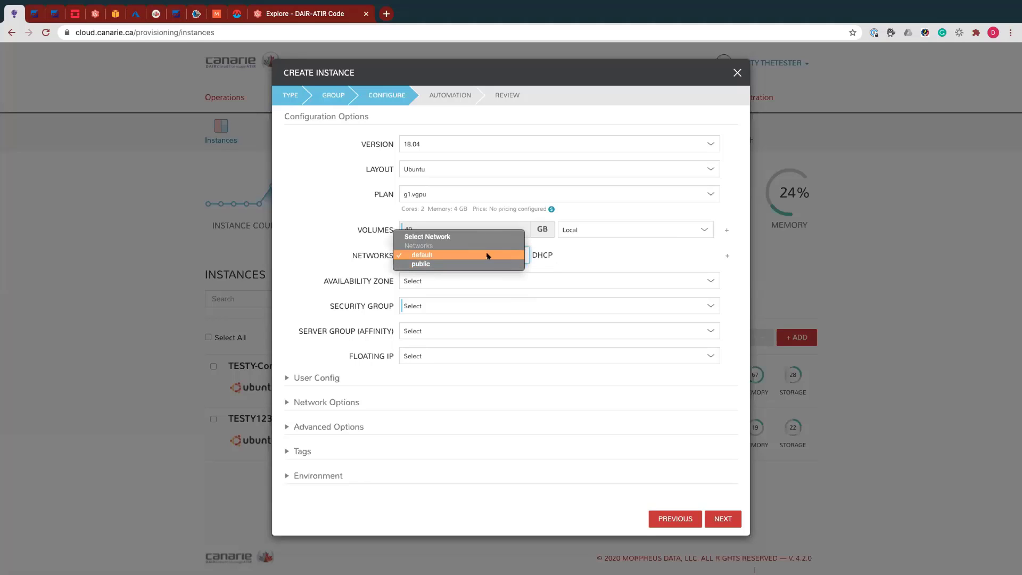
pyautogui.click(584, 251)
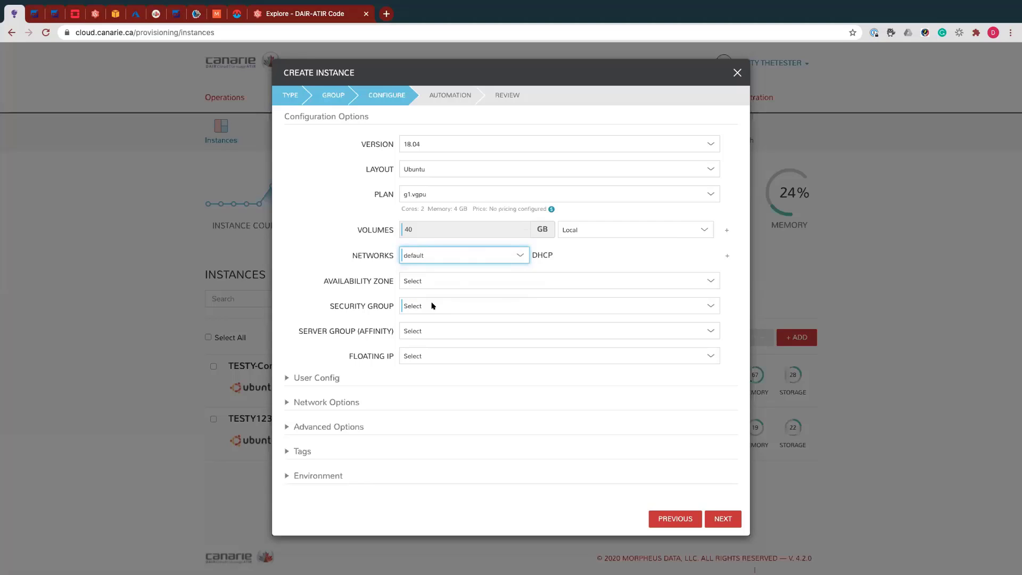
pyautogui.click(450, 285)
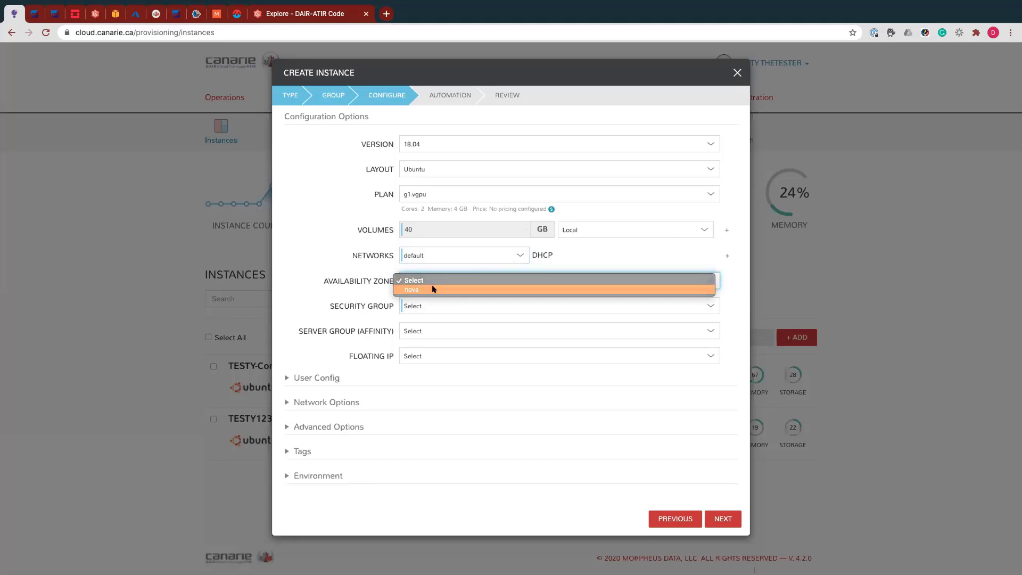
pyautogui.click(434, 289)
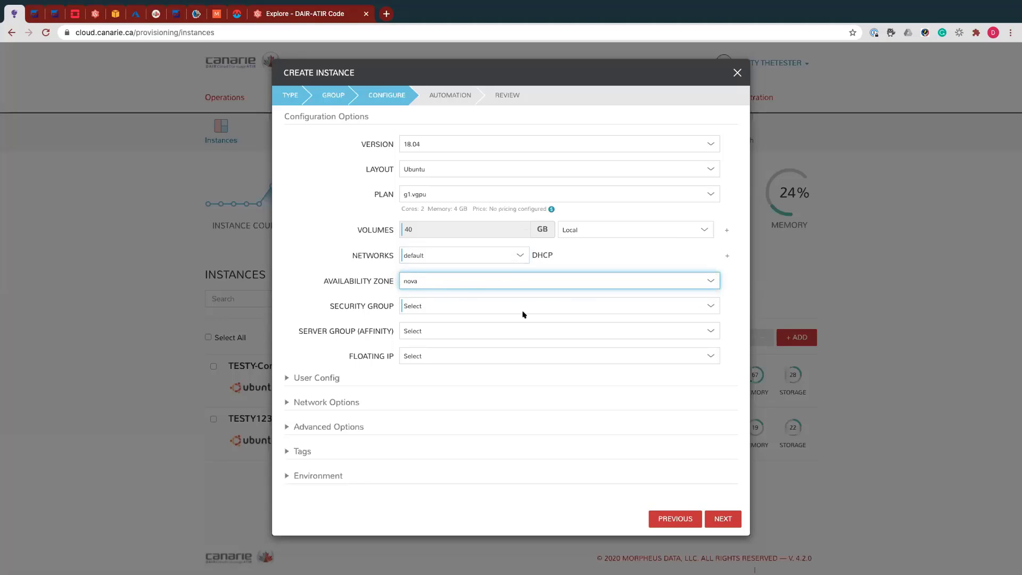
# Set the security group to DAIR-Test-Tenant and assign a floating IP from the public pool
pyautogui.click(448, 306)
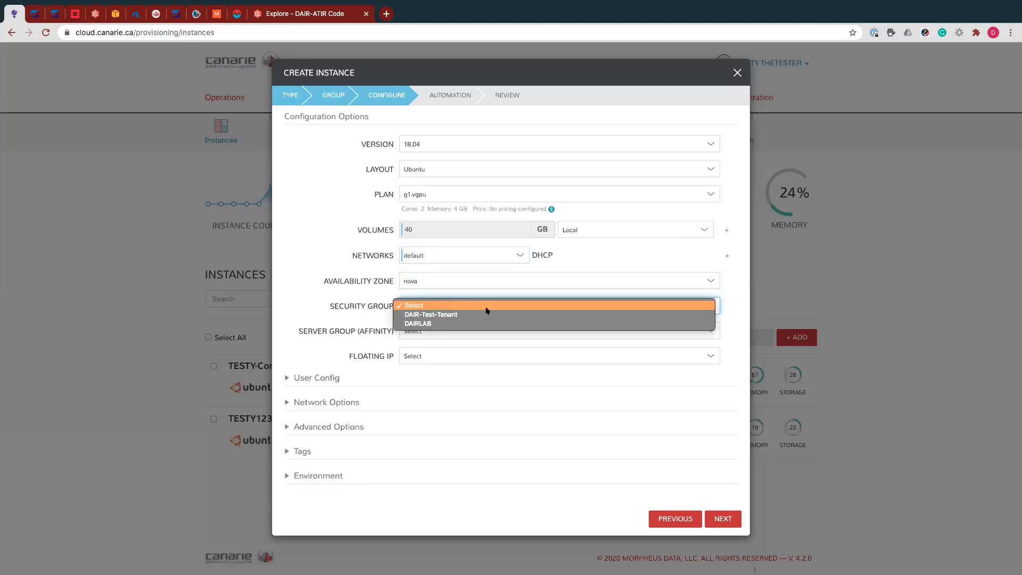
pyautogui.click(452, 314)
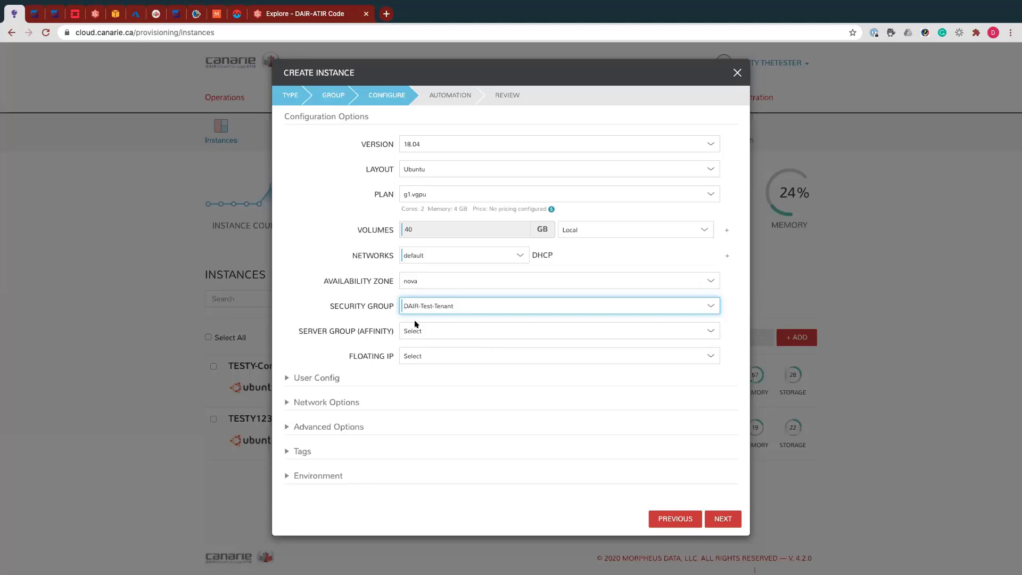
pyautogui.click(459, 334)
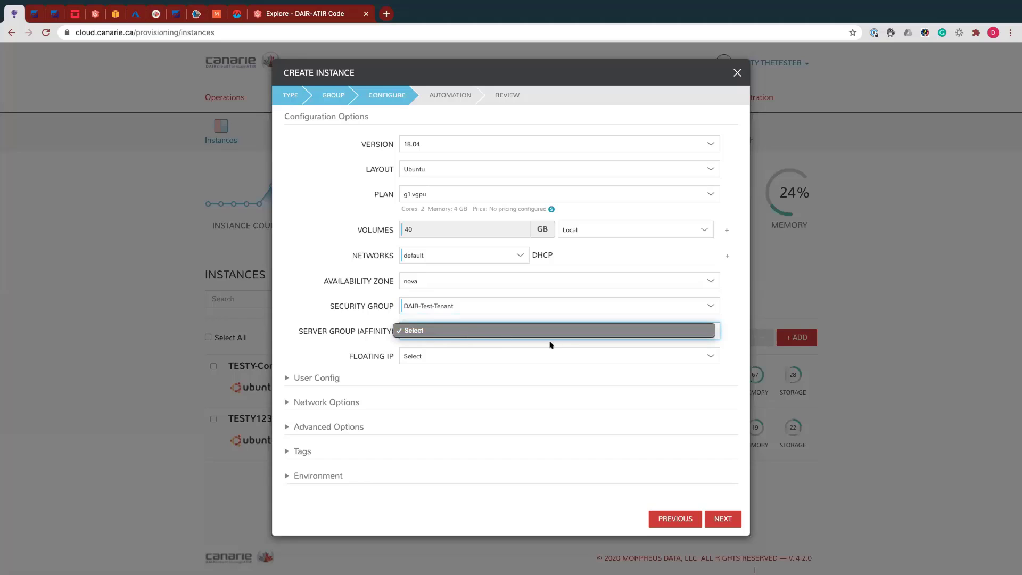
pyautogui.click(457, 331)
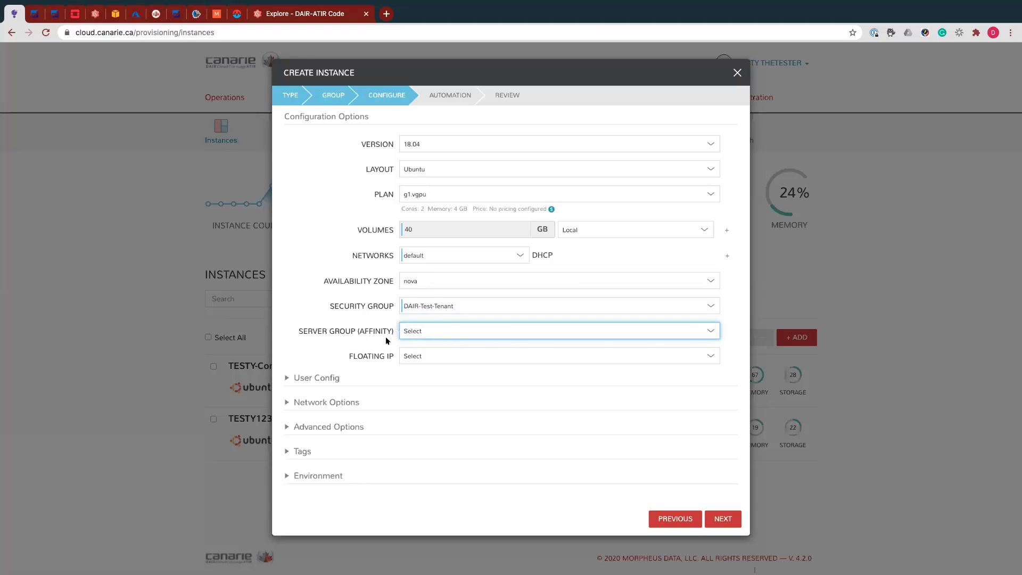
pyautogui.click(440, 367)
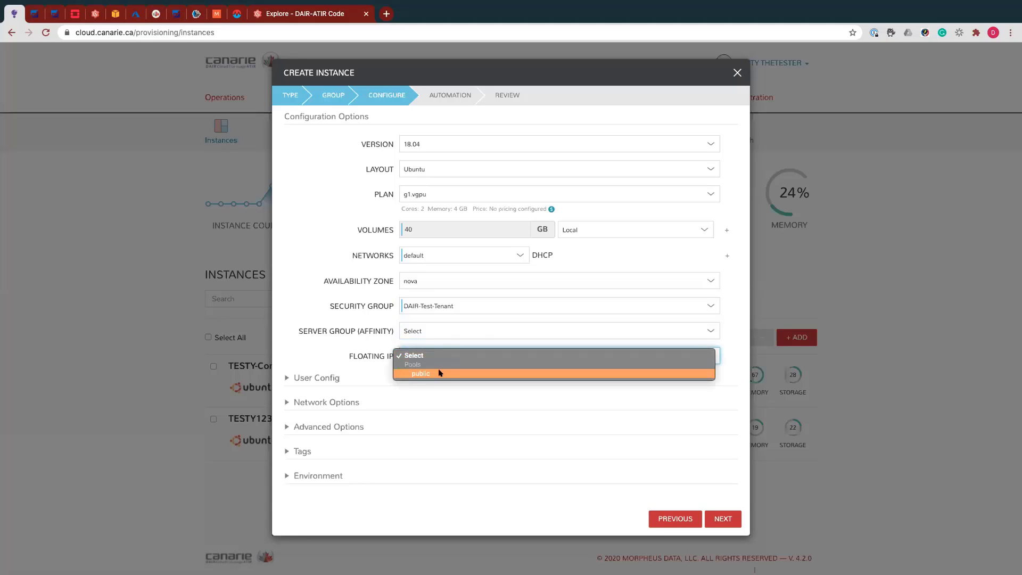
pyautogui.click(440, 373)
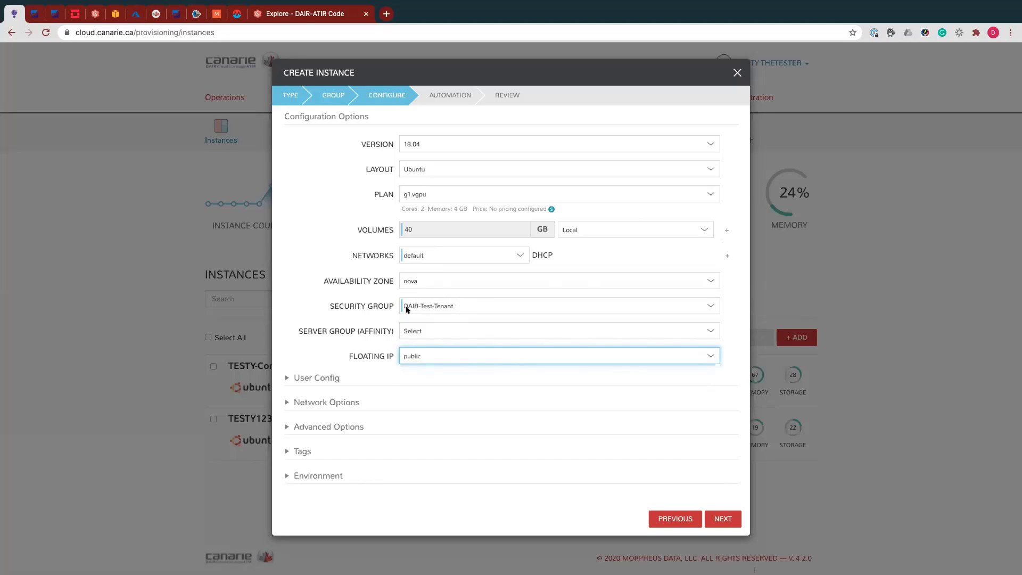
pyautogui.click(722, 520)
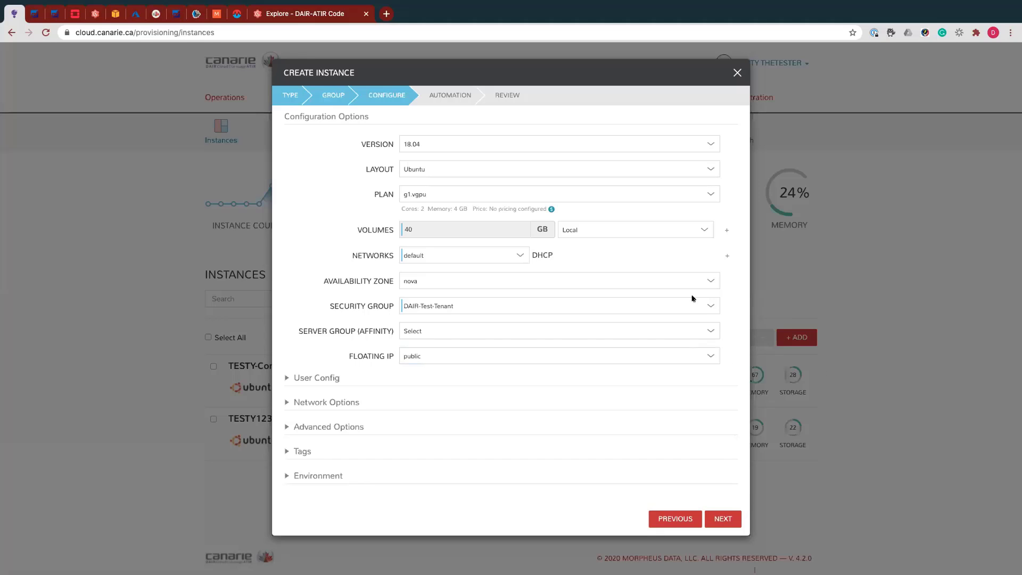
pyautogui.tripleClick(638, 67)
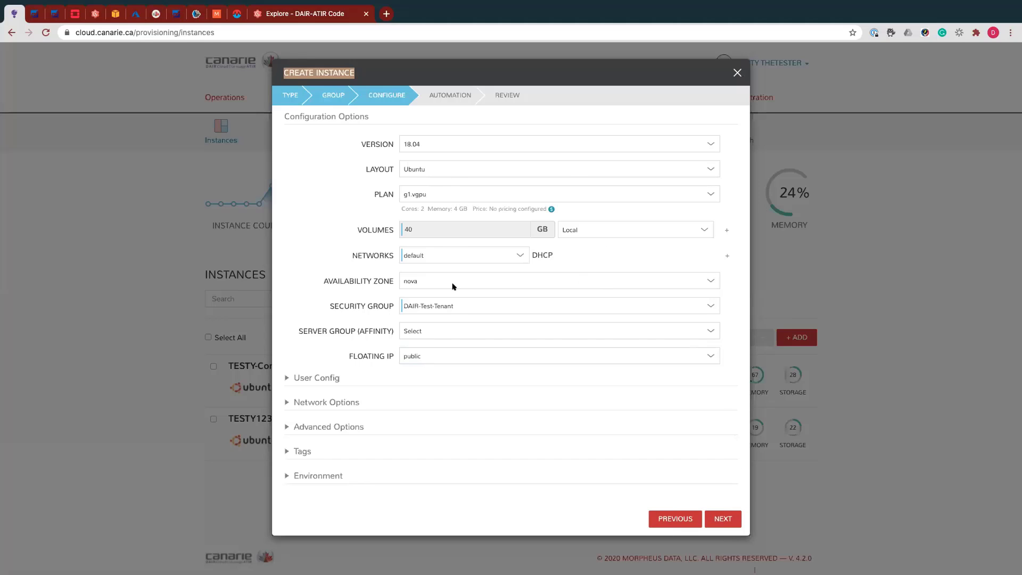
pyautogui.click(449, 332)
pyautogui.click(494, 307)
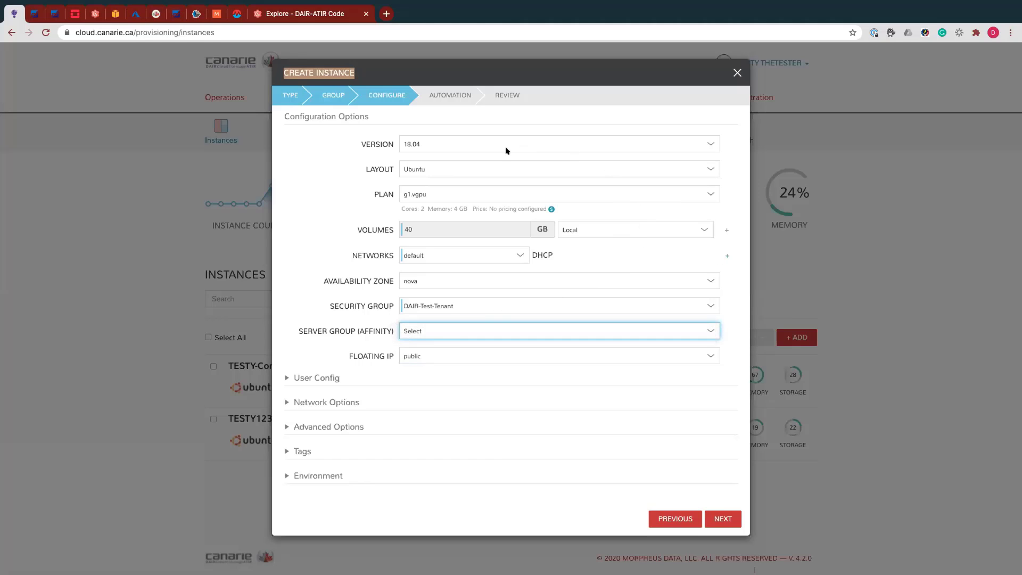
# Review the new instance's configuration and volume type choices, and close the wizard without creating the instance
pyautogui.click(726, 520)
pyautogui.click(663, 518)
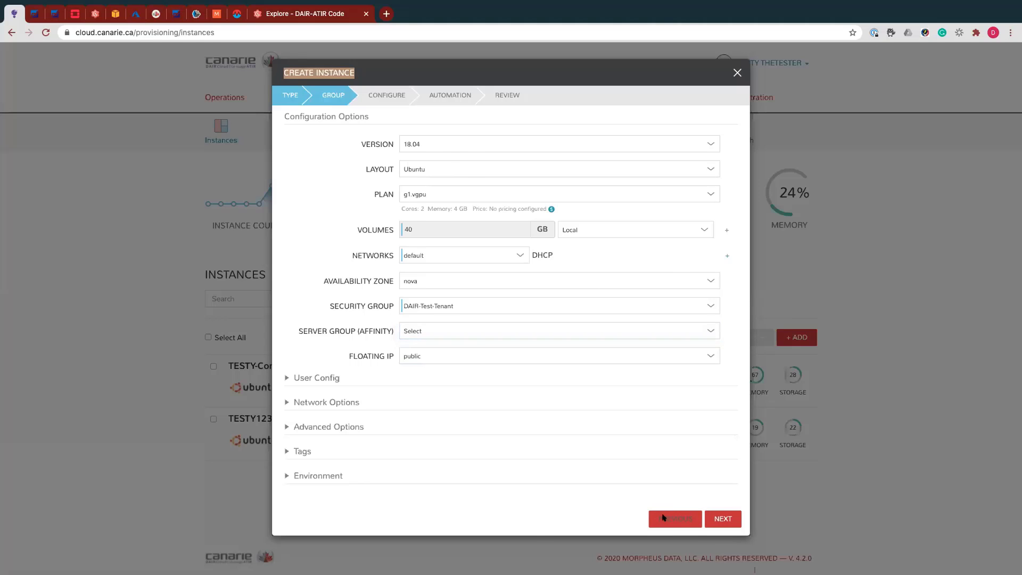
pyautogui.click(731, 282)
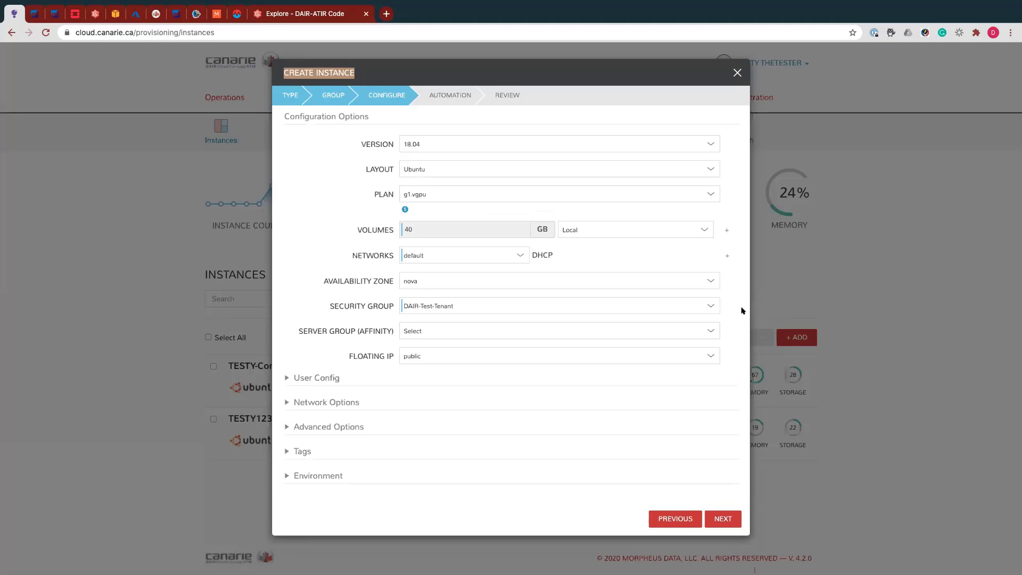
pyautogui.click(697, 230)
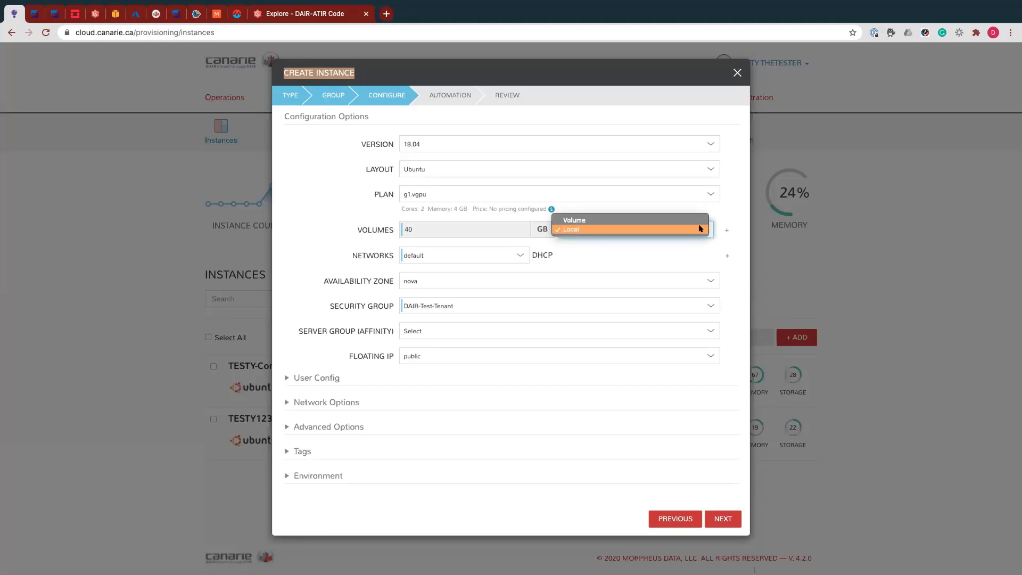
pyautogui.click(697, 229)
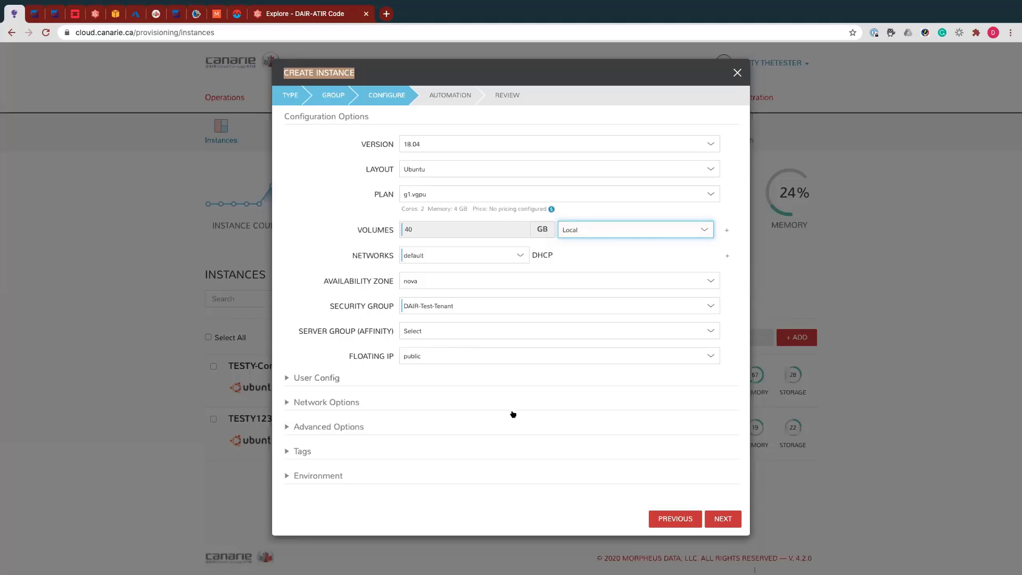
pyautogui.click(719, 517)
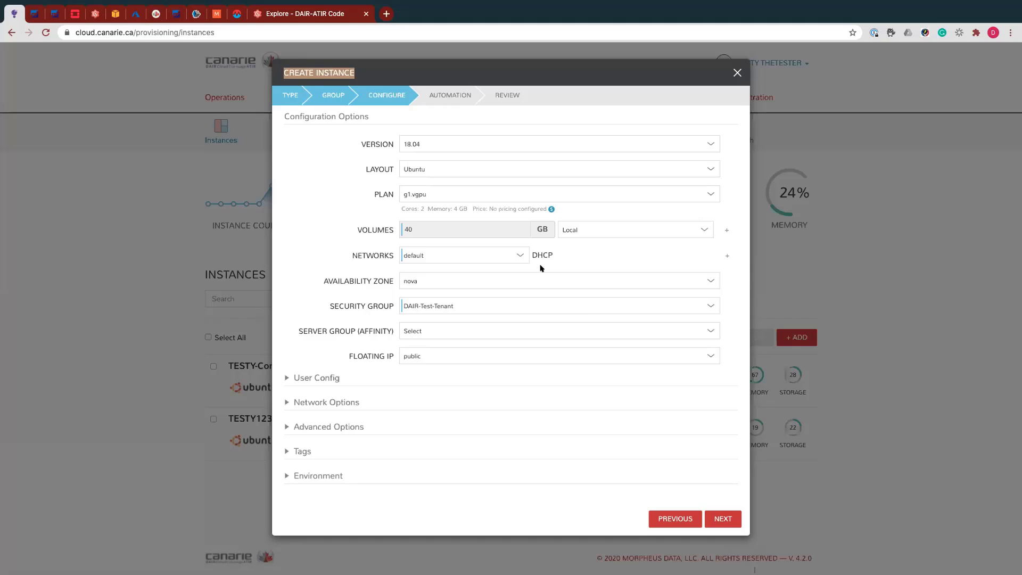
pyautogui.click(736, 73)
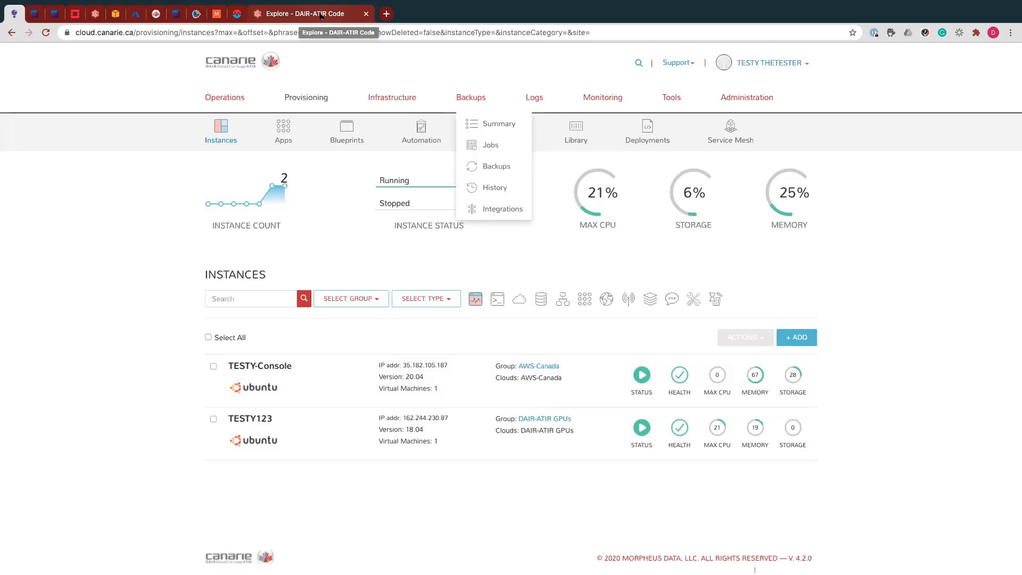
# Open the DAIR-GPU repository in DAIR-ATIR Code and read its README on the driver, desktop and Windows setup
pyautogui.click(321, 17)
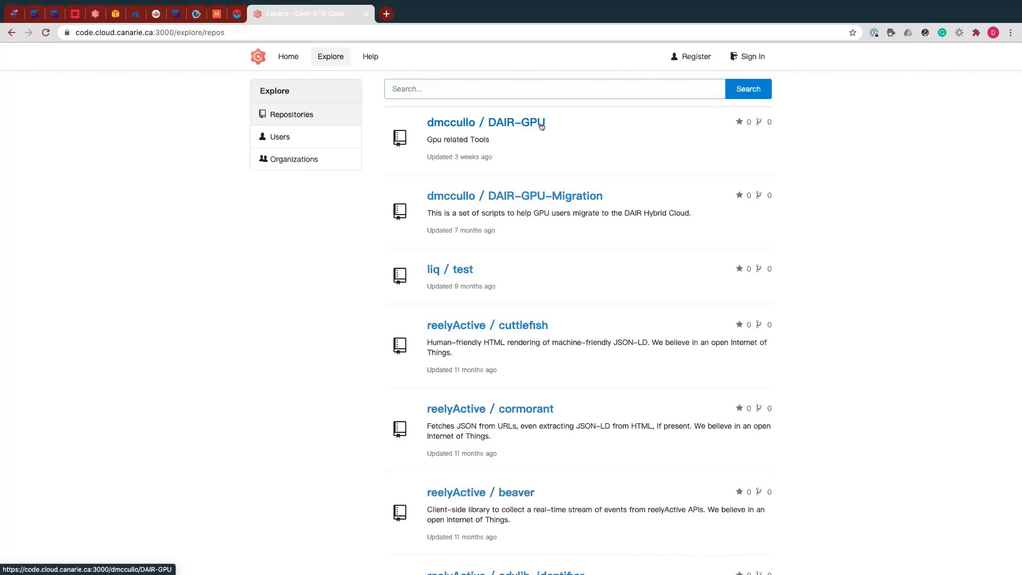
pyautogui.click(502, 122)
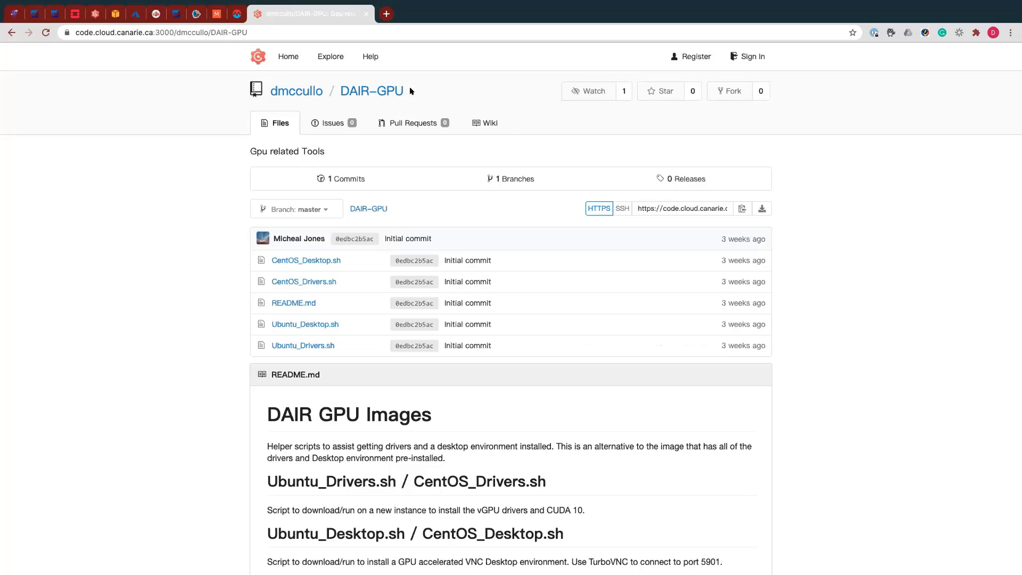
pyautogui.scroll(-2, 530, 381)
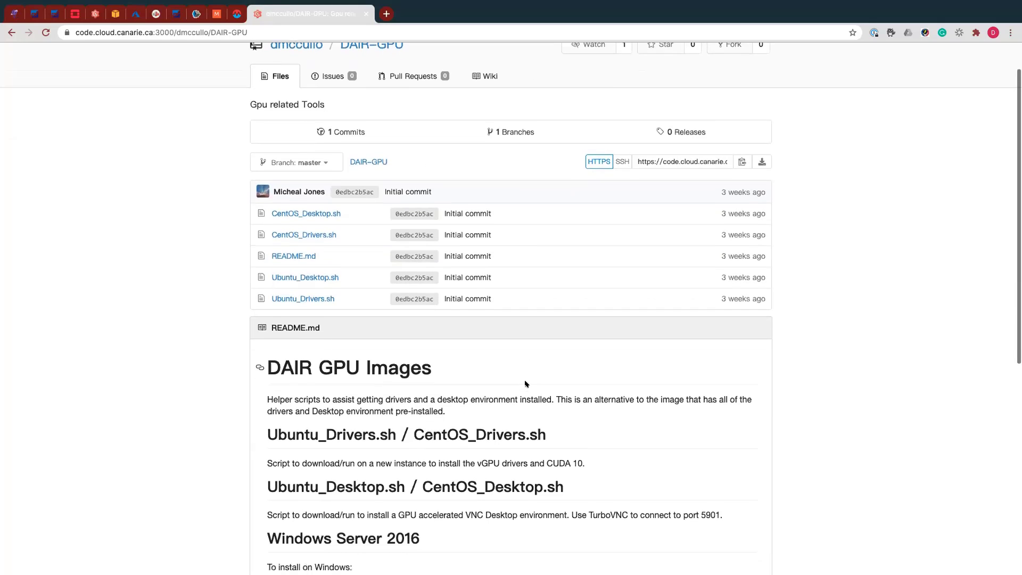
pyautogui.scroll(-1, 526, 384)
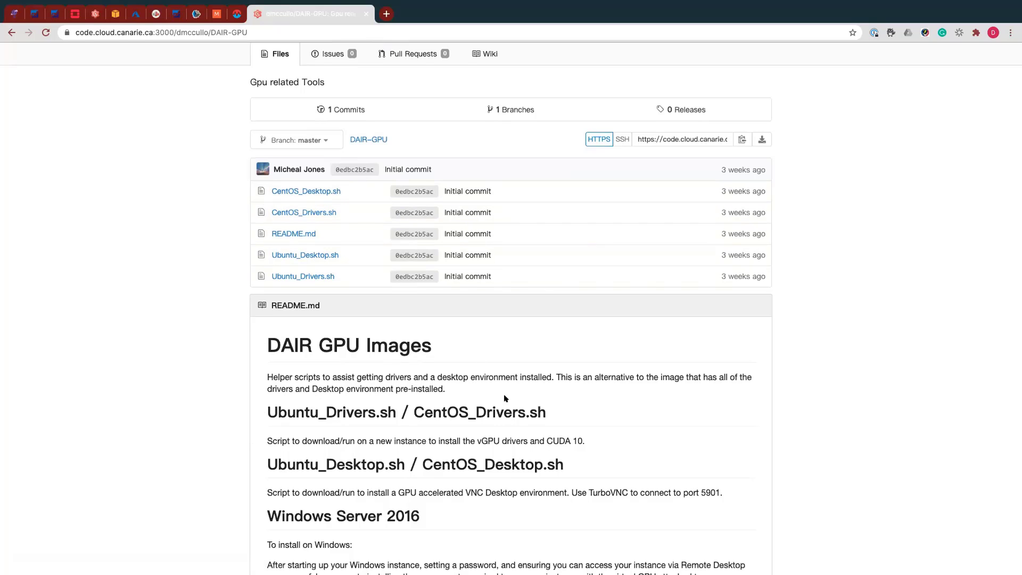
pyautogui.scroll(-4, 505, 398)
pyautogui.scroll(-3, 522, 356)
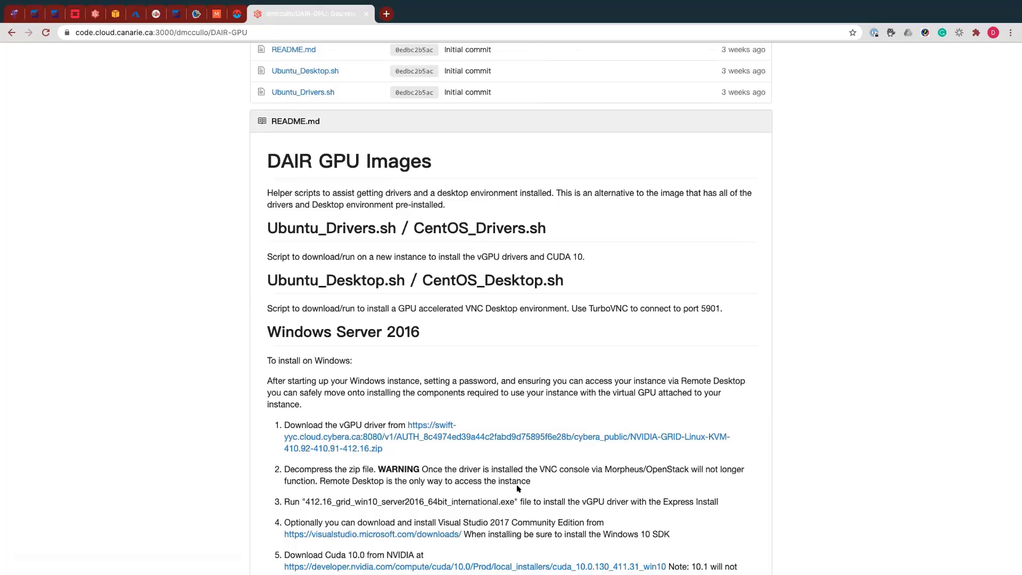
pyautogui.scroll(1, 468, 208)
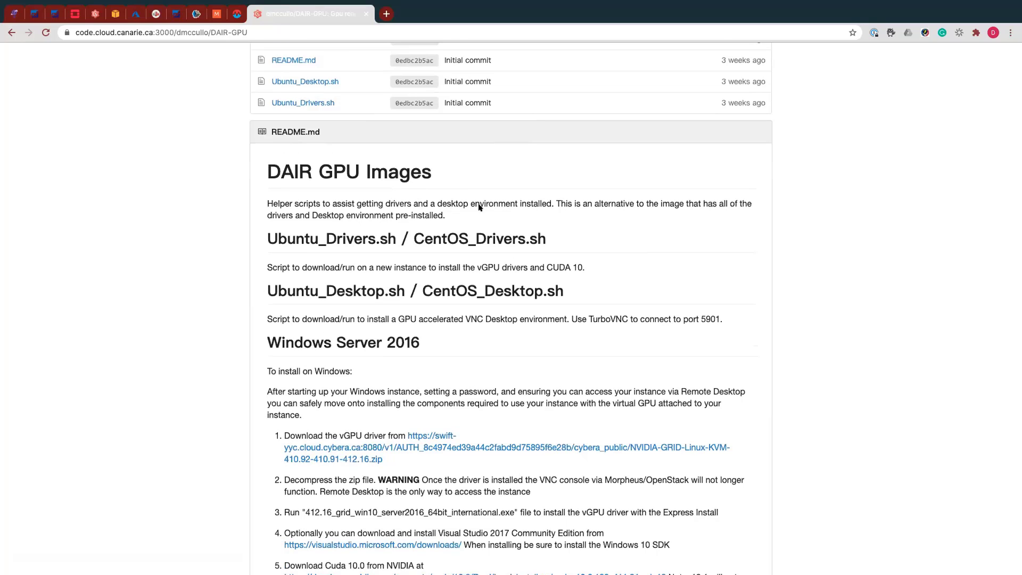
pyautogui.scroll(3, 479, 207)
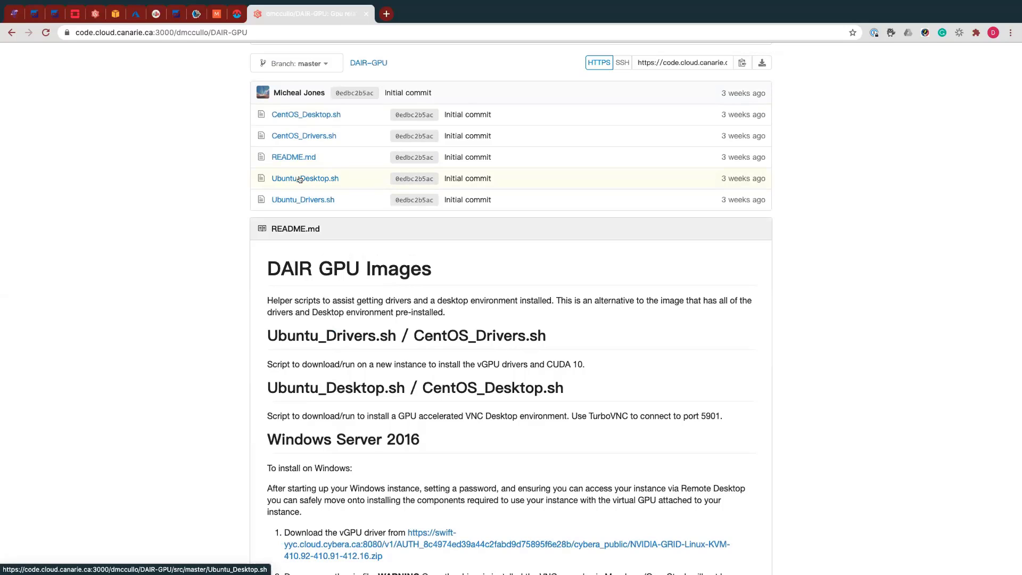
# Open the repository's Ubuntu_Desktop.sh file and examine the script through to its end
pyautogui.click(300, 179)
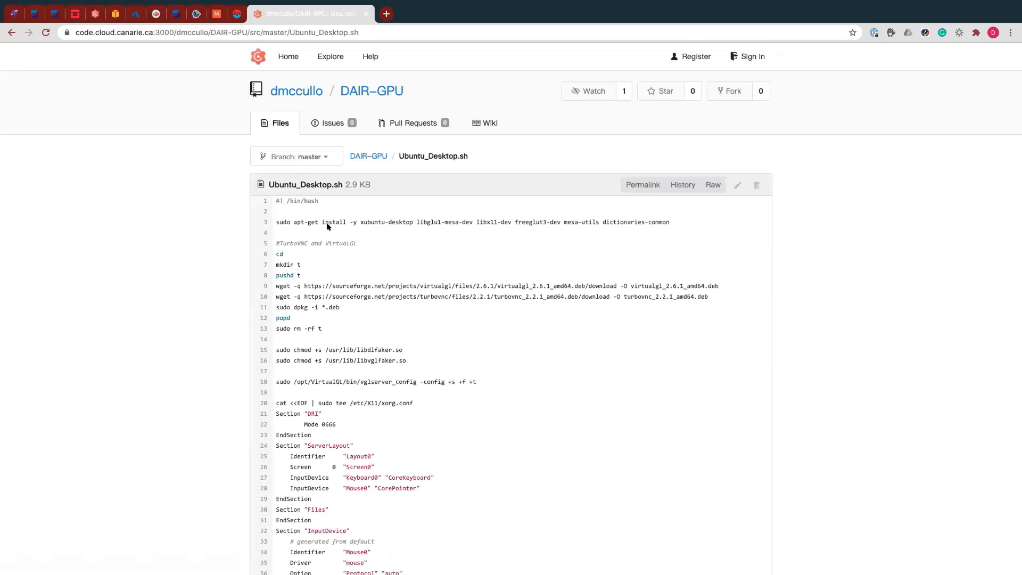
pyautogui.scroll(-9, 356, 261)
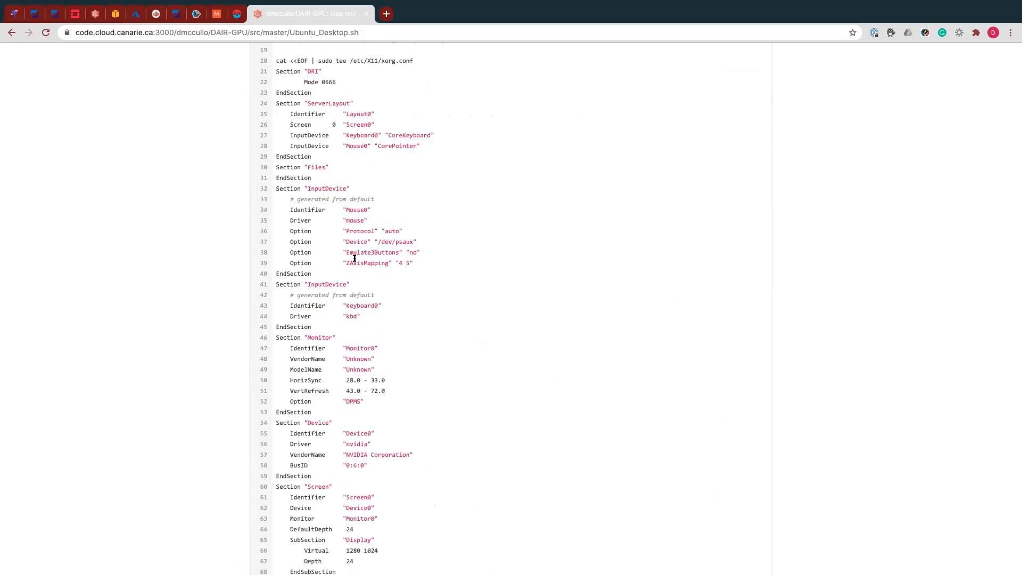
pyautogui.scroll(-7, 356, 260)
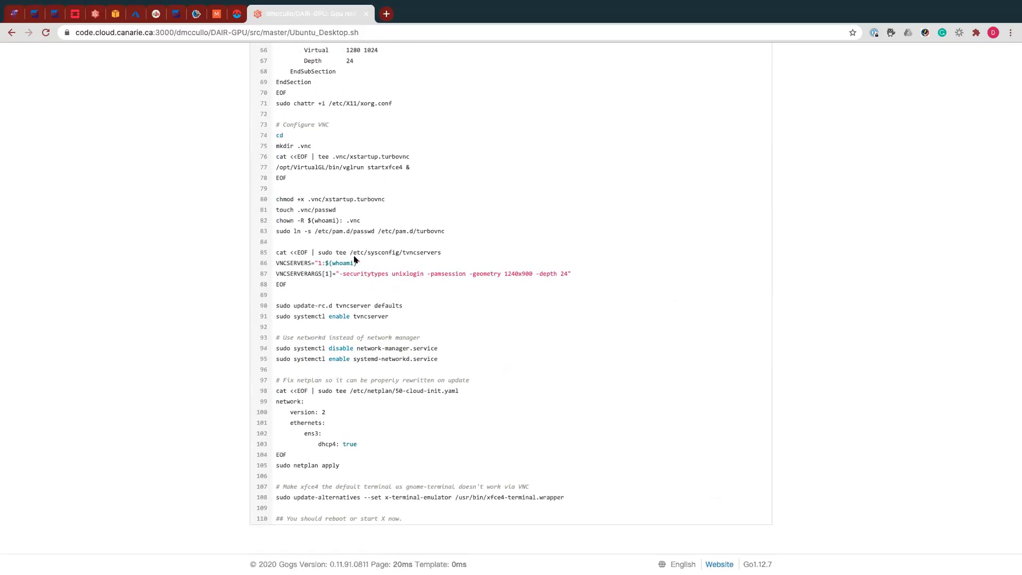
# Switch to the terminal app's GPU-demo session, connect over SSH to 162.244.230.87 with the testy key, and list the home directory
pyautogui.hotkey('ctrl', 'Right')
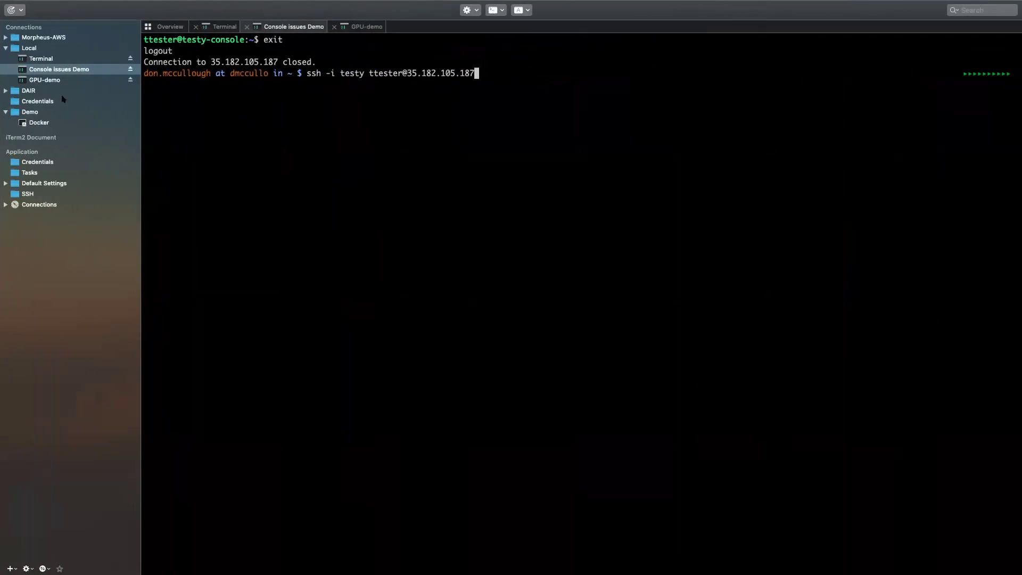
pyautogui.click(51, 80)
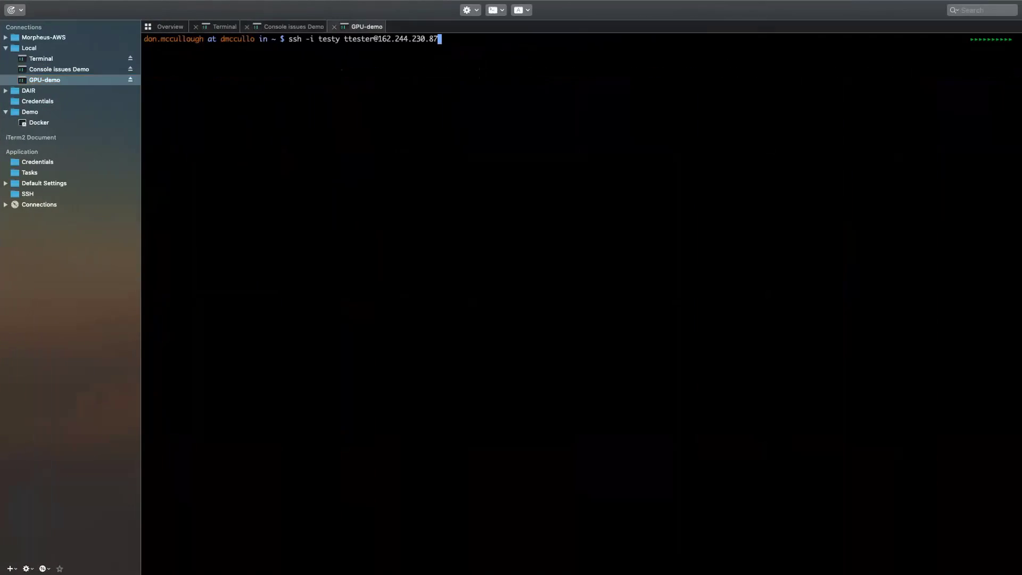
pyautogui.press('Return')
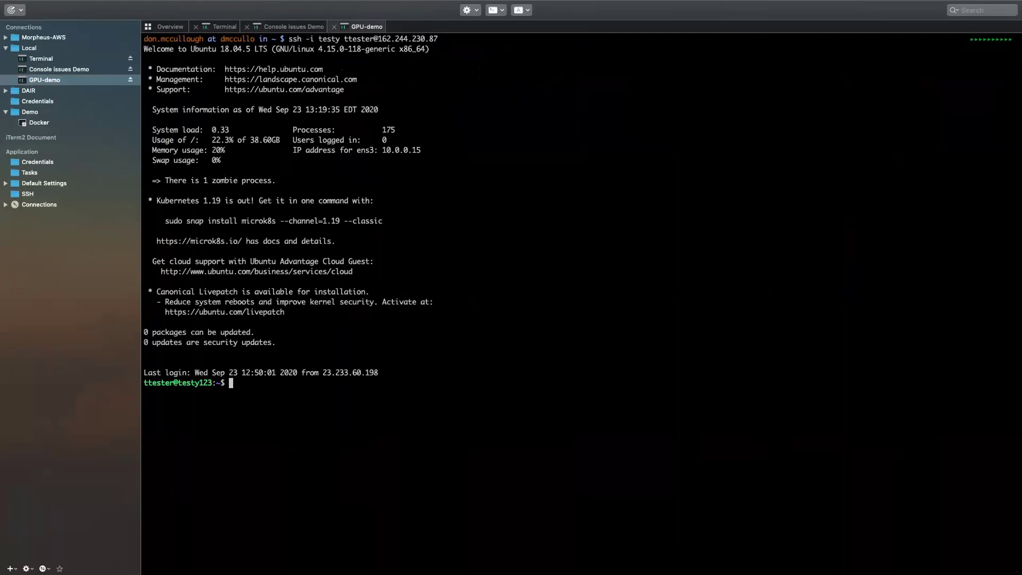
pyautogui.write('ls')
pyautogui.press('Return')
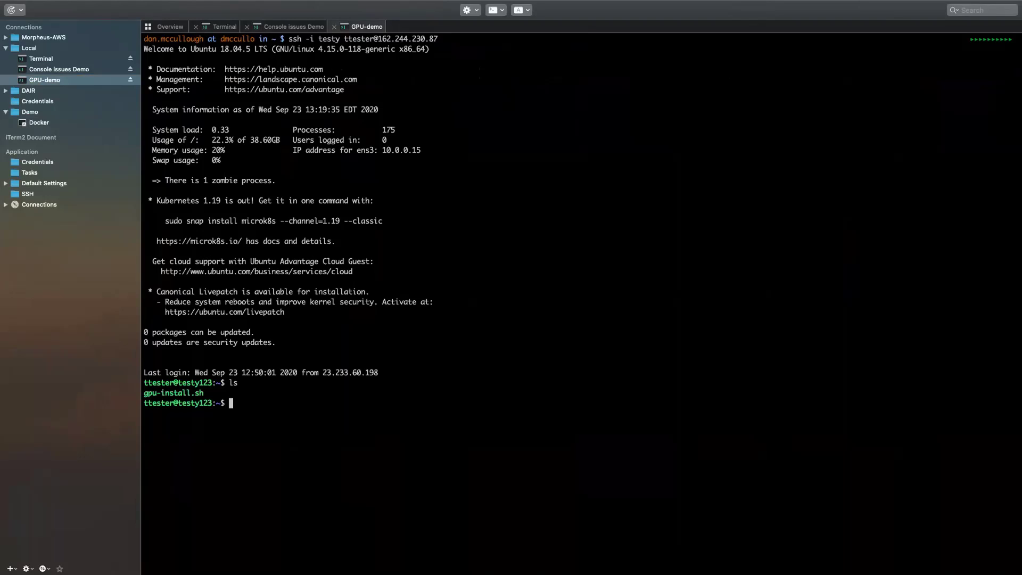
# Examine the vGPU driver, licensing and CUDA commands in gpu-install.sh with vi, and quit without saving
pyautogui.write('vi gpu-in')
pyautogui.press('Tab')
pyautogui.press('Return')
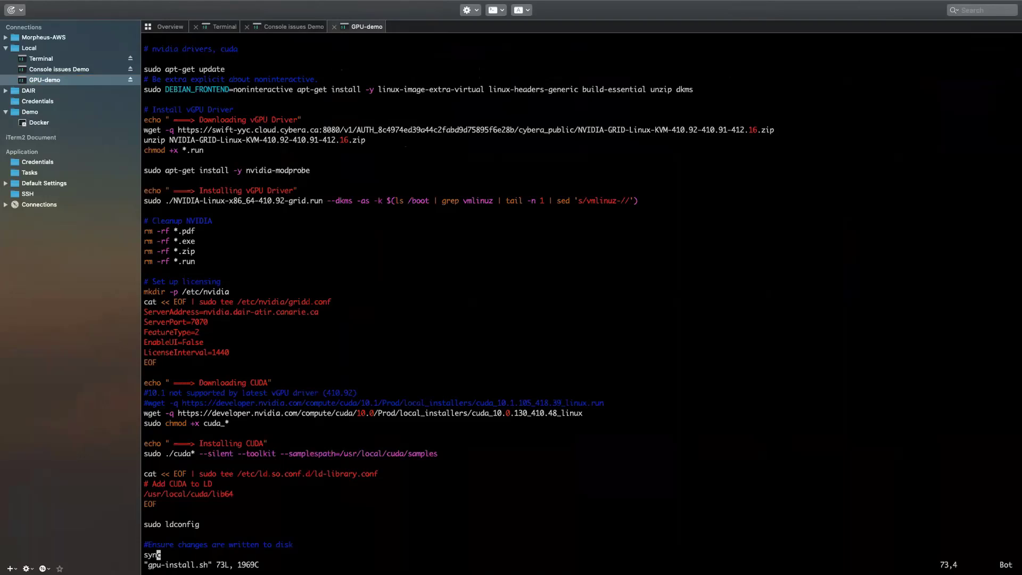
pyautogui.press('Up')
pyautogui.press('Up')
pyautogui.press('Up')
pyautogui.press('Up')
pyautogui.press('Up')
pyautogui.press('Up')
pyautogui.press('Up')
pyautogui.press('Up')
pyautogui.press('Up')
pyautogui.press('Up')
pyautogui.press('Up')
pyautogui.press('Up')
pyautogui.press('Up')
pyautogui.press('Up')
pyautogui.press('Up')
pyautogui.press('Up')
pyautogui.press('Up')
pyautogui.press('Up')
pyautogui.press('Up')
pyautogui.press('Up')
pyautogui.press('Down')
pyautogui.press('Down')
pyautogui.press('Down')
pyautogui.press('Down')
pyautogui.press('Down')
pyautogui.press('Down')
pyautogui.press('Down')
pyautogui.press('Down')
pyautogui.press('Down')
pyautogui.press('Down')
pyautogui.press('Down')
pyautogui.press('Down')
pyautogui.press('Down')
pyautogui.press('Down')
pyautogui.press('Down')
pyautogui.press('Down')
pyautogui.press('Down')
pyautogui.press('Down')
pyautogui.press('Down')
pyautogui.press('Down')
pyautogui.write(':')
pyautogui.write('wq')
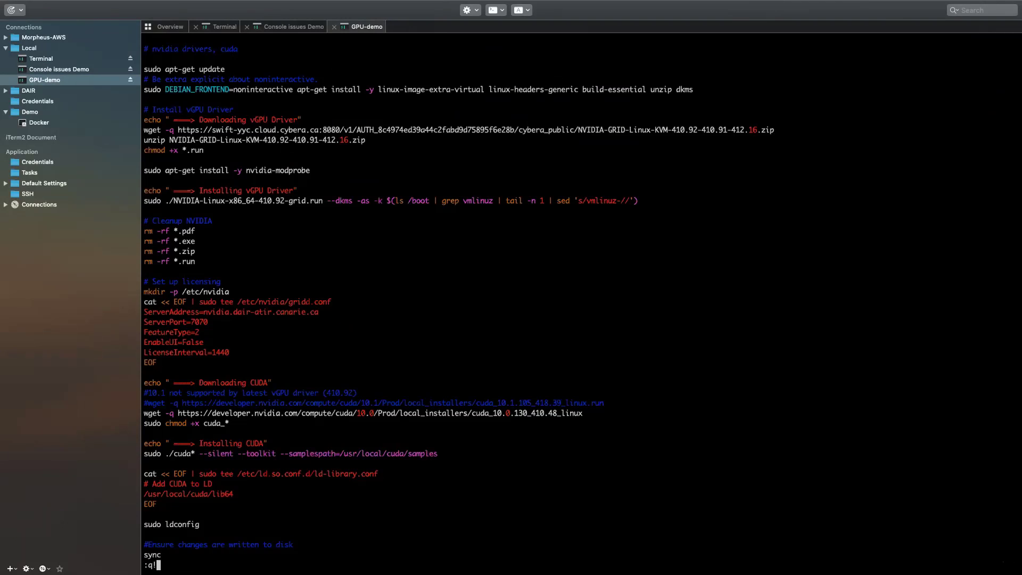
pyautogui.press('Return')
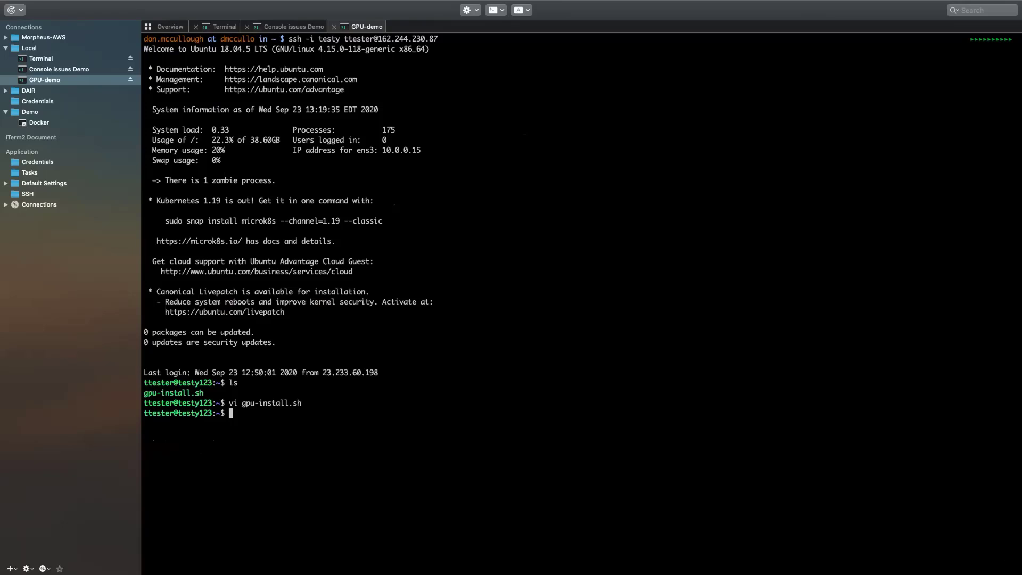
pyautogui.write('chmod')
pyautogui.write(' u')
pyautogui.write('+')
pyautogui.write('x')
pyautogui.press('Left')
pyautogui.press('Left')
pyautogui.press('Left')
pyautogui.press('Left')
pyautogui.press('Left')
pyautogui.press('Left')
pyautogui.press('Left')
pyautogui.press('Left')
pyautogui.press('Left')
pyautogui.press('Left')
pyautogui.write('sudo')
pyautogui.press('Right')
pyautogui.press('Right')
pyautogui.press('Right')
pyautogui.press('Right')
pyautogui.press('Right')
pyautogui.press('Right')
pyautogui.press('Right')
pyautogui.press('Right')
pyautogui.press('Right')
pyautogui.press('Right')
pyautogui.press('BackSpace')
pyautogui.press('BackSpace')
pyautogui.press('BackSpace')
pyautogui.press('BackSpace')
pyautogui.press('BackSpace')
pyautogui.press('BackSpace')
pyautogui.press('BackSpace')
pyautogui.press('BackSpace')
pyautogui.press('BackSpace')
pyautogui.press('BackSpace')
pyautogui.press('BackSpace')
pyautogui.press('BackSpace')
pyautogui.press('BackSpace')
pyautogui.press('BackSpace')
pyautogui.press('BackSpace')
pyautogui.write('./gp')
pyautogui.press('Tab')
pyautogui.press('BackSpace')
pyautogui.press('BackSpace')
pyautogui.press('BackSpace')
pyautogui.press('BackSpace')
pyautogui.press('BackSpace')
pyautogui.press('BackSpace')
pyautogui.press('BackSpace')
pyautogui.press('BackSpace')
pyautogui.press('BackSpace')
pyautogui.press('BackSpace')
pyautogui.press('BackSpace')
pyautogui.press('BackSpace')
pyautogui.press('BackSpace')
pyautogui.press('BackSpace')
pyautogui.press('BackSpace')
pyautogui.press('BackSpace')
pyautogui.press('BackSpace')
pyautogui.press('Up')
pyautogui.press('Down')
pyautogui.write('ls')
pyautogui.press('BackSpace')
pyautogui.press('BackSpace')
# Change to /usr/local/cuda/samples/1_Utilities/deviceQuery and list its files
pyautogui.write('cd')
pyautogui.write('/usr/local/cuda/samples/1_Utilities/deviceQuery')
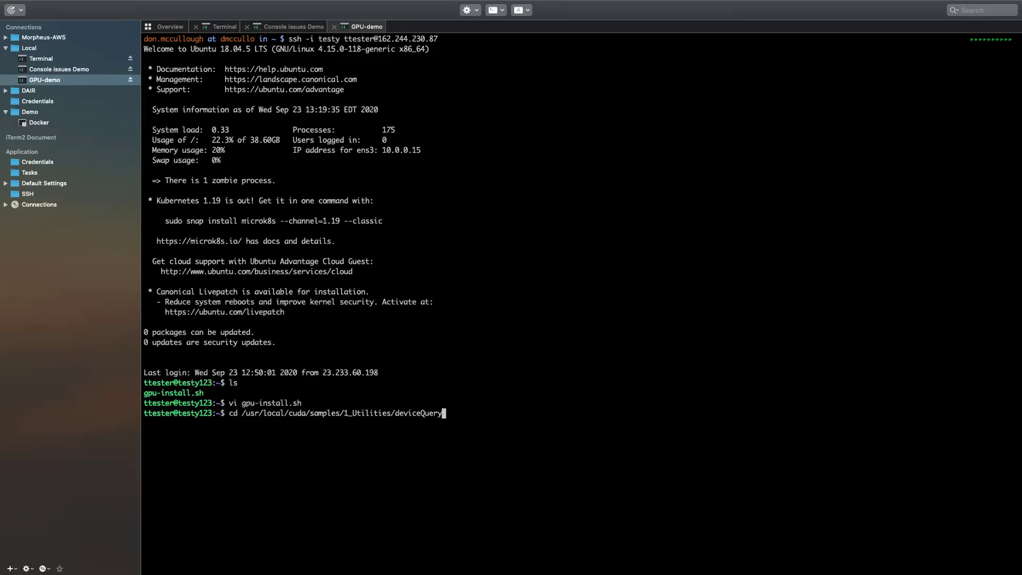
pyautogui.press('Return')
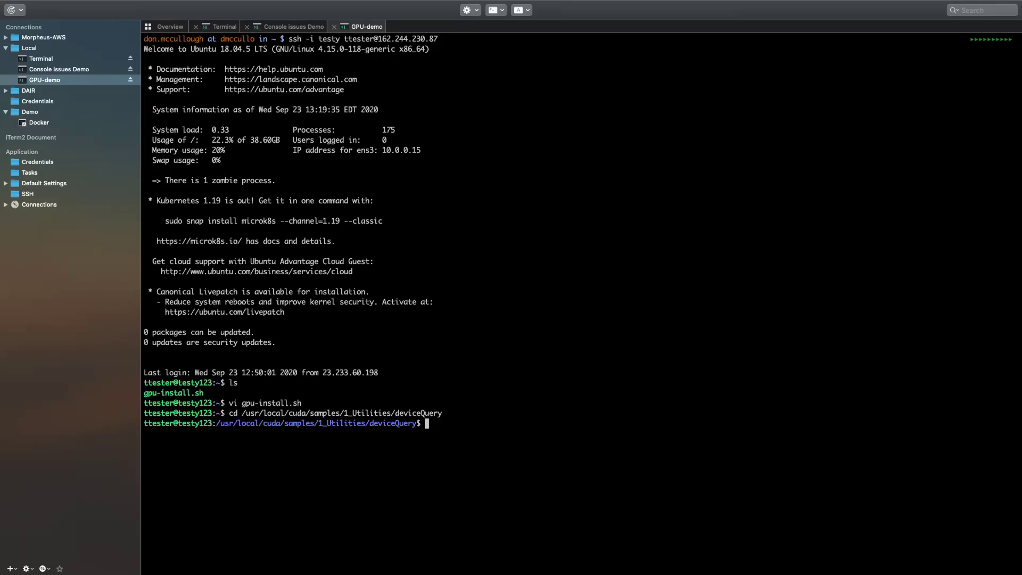
pyautogui.write('ls')
pyautogui.press('Return')
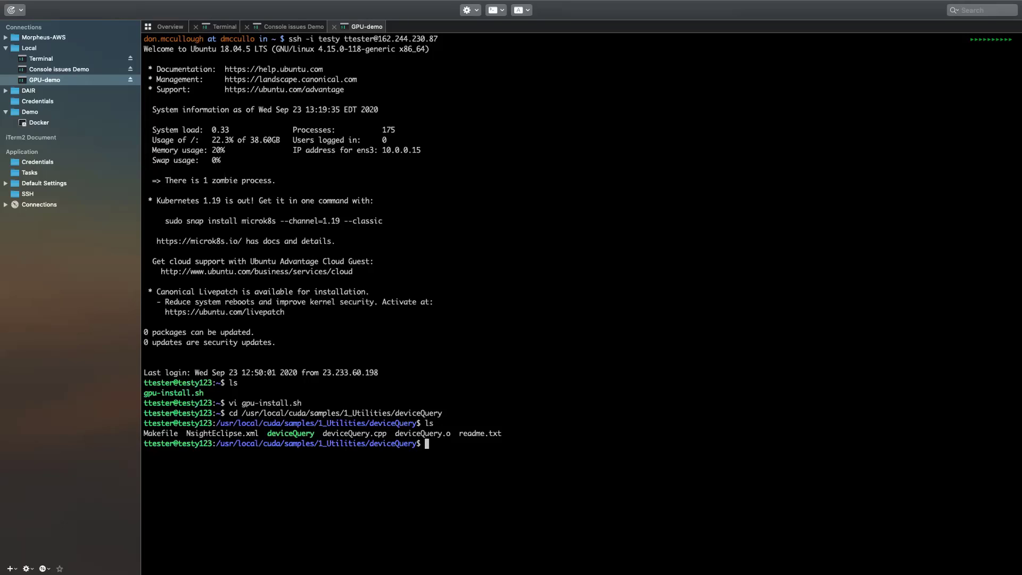
pyautogui.press('Up')
pyautogui.press('Up')
pyautogui.hotkey('ctrl', 'u')
pyautogui.write('cd ~/')
pyautogui.hotkey('ctrl', 'u')
pyautogui.write('sudo -i')
pyautogui.press('Up')
pyautogui.press('Up')
pyautogui.press('Up')
pyautogui.press('Up')
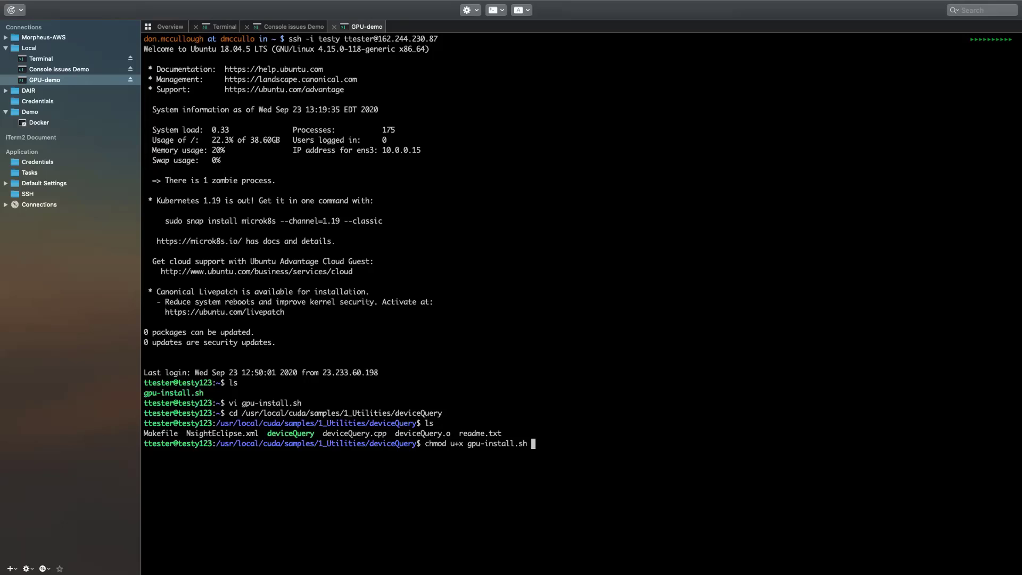
pyautogui.press('Up')
pyautogui.press('Up')
pyautogui.press('Up')
pyautogui.press('Up')
pyautogui.press('Up')
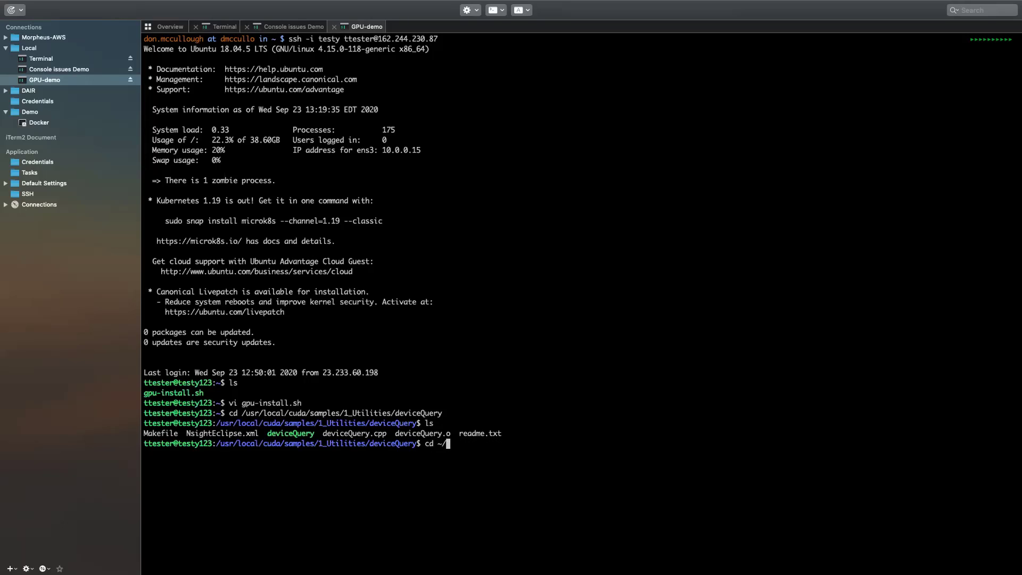
pyautogui.press('Up')
pyautogui.press('Down')
pyautogui.press('BackSpace')
pyautogui.press('BackSpace')
pyautogui.press('BackSpace')
pyautogui.press('BackSpace')
pyautogui.press('BackSpace')
pyautogui.press('BackSpace')
pyautogui.press('BackSpace')
pyautogui.press('BackSpace')
pyautogui.press('BackSpace')
# Run the deviceQuery sample program to query the CUDA device
pyautogui.write('./devic')
pyautogui.press('Tab')
pyautogui.press('Return')
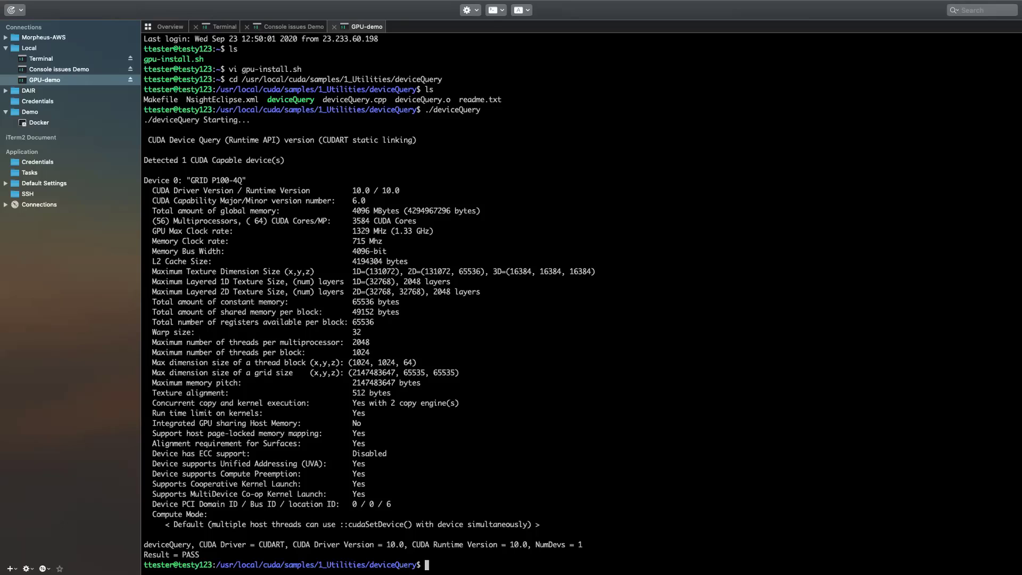
# Switch to the DAIR cloud portal in the browser and open the infrastructure network's security groups
pyautogui.hotkey('ctrl', 'Left')
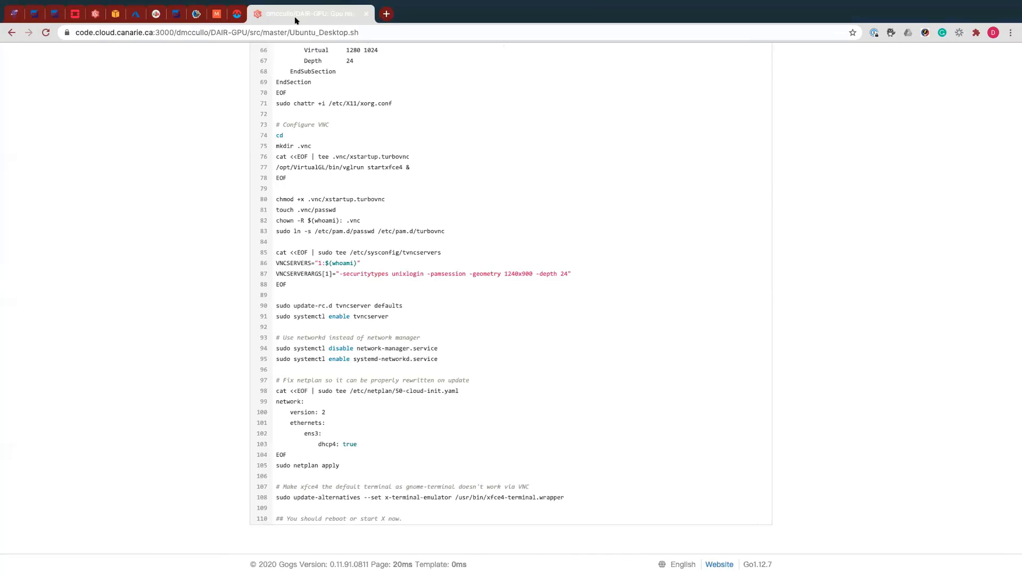
pyautogui.click(14, 14)
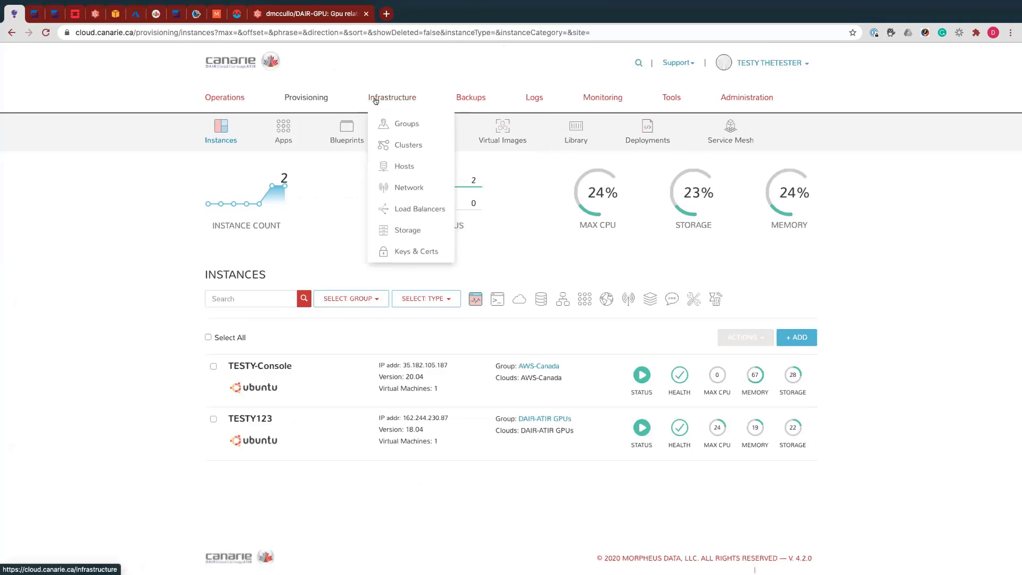
pyautogui.moveTo(389, 101)
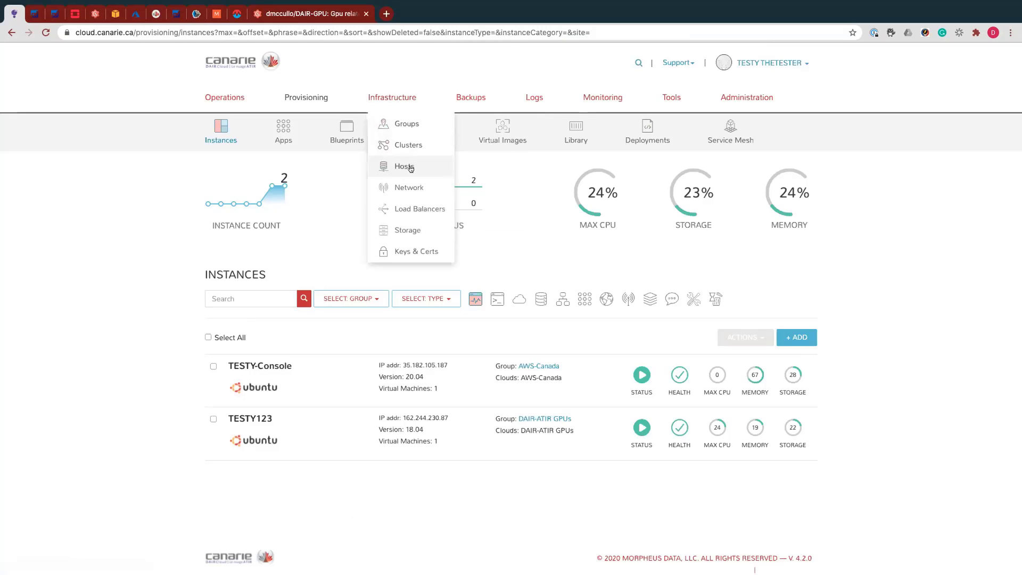
pyautogui.click(401, 187)
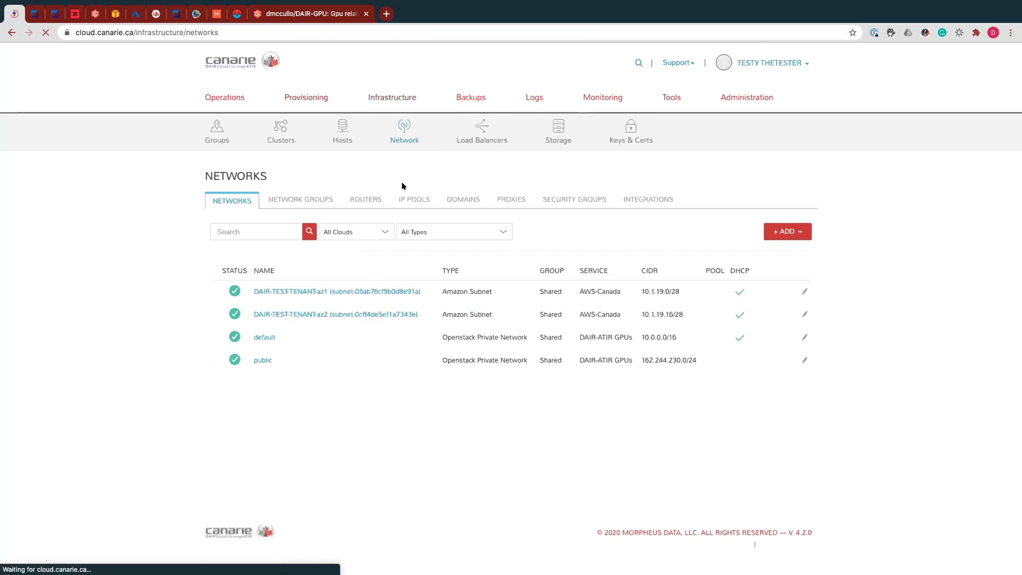
pyautogui.click(590, 201)
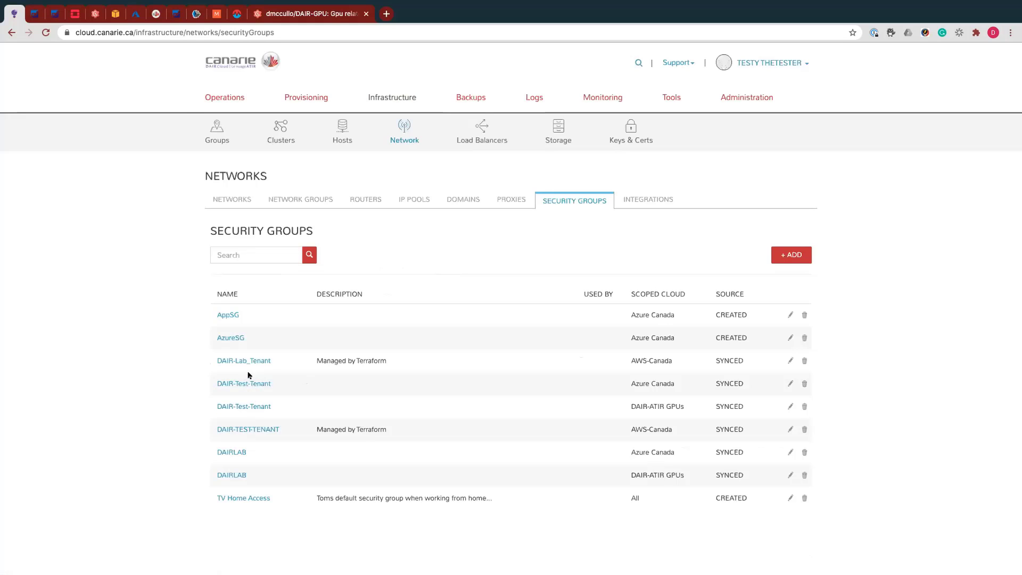
# Create a security group named custom1, scoped to the AWS-Canada cloud with DAIR-Test-Tenant as the VPC
pyautogui.click(788, 252)
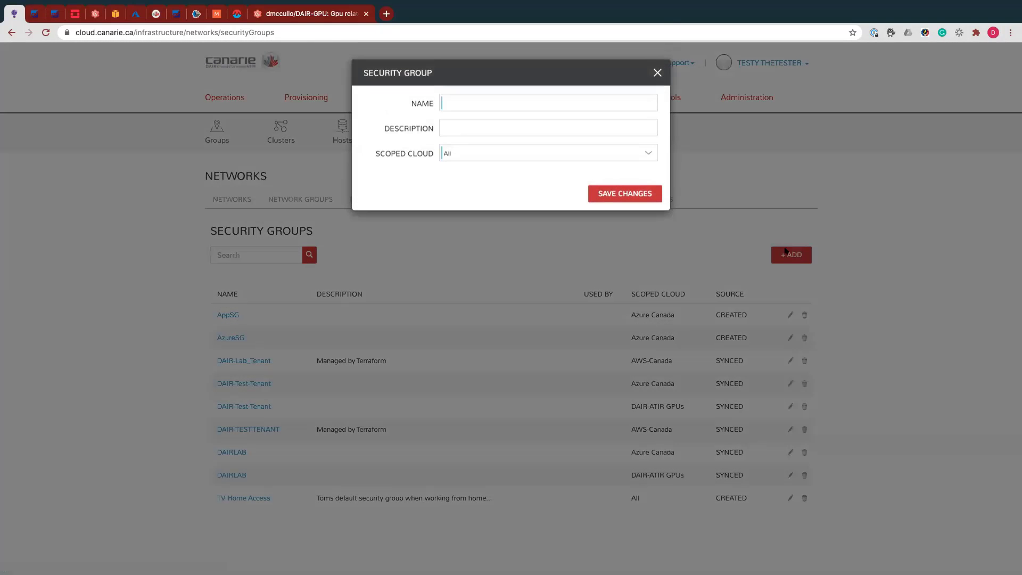
pyautogui.click(501, 101)
pyautogui.write('custom1')
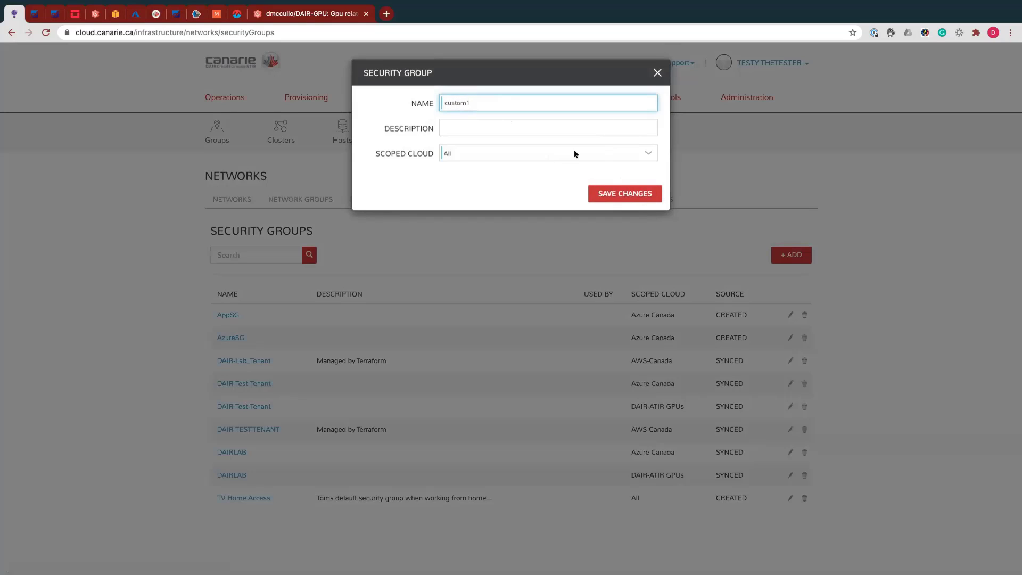
pyautogui.click(646, 152)
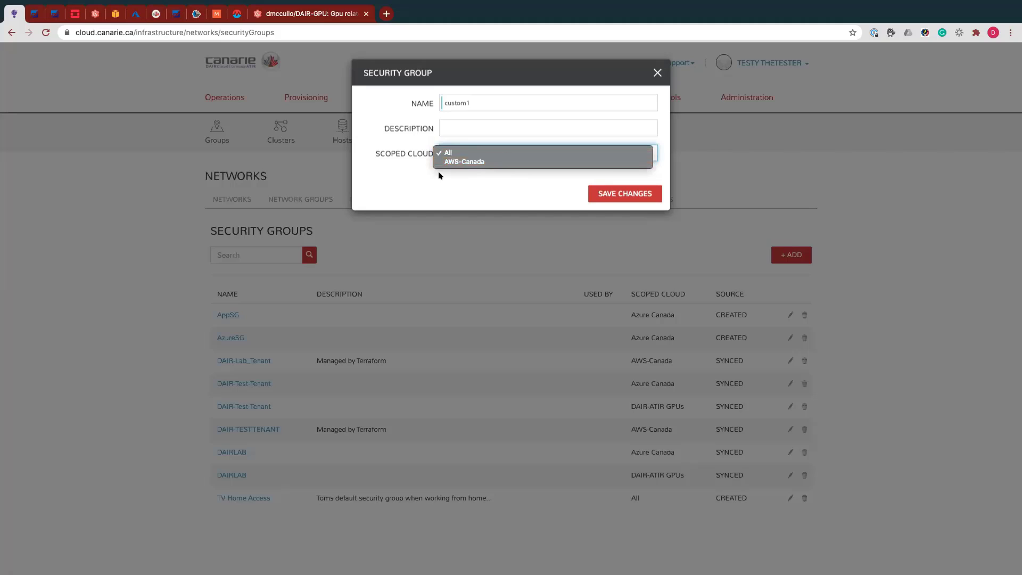
pyautogui.click(481, 162)
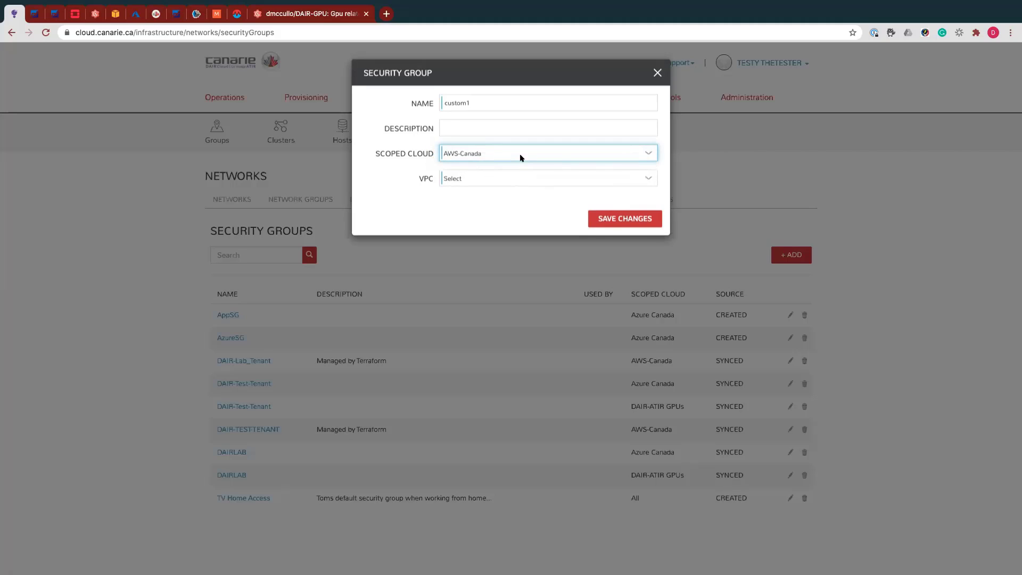
pyautogui.click(648, 178)
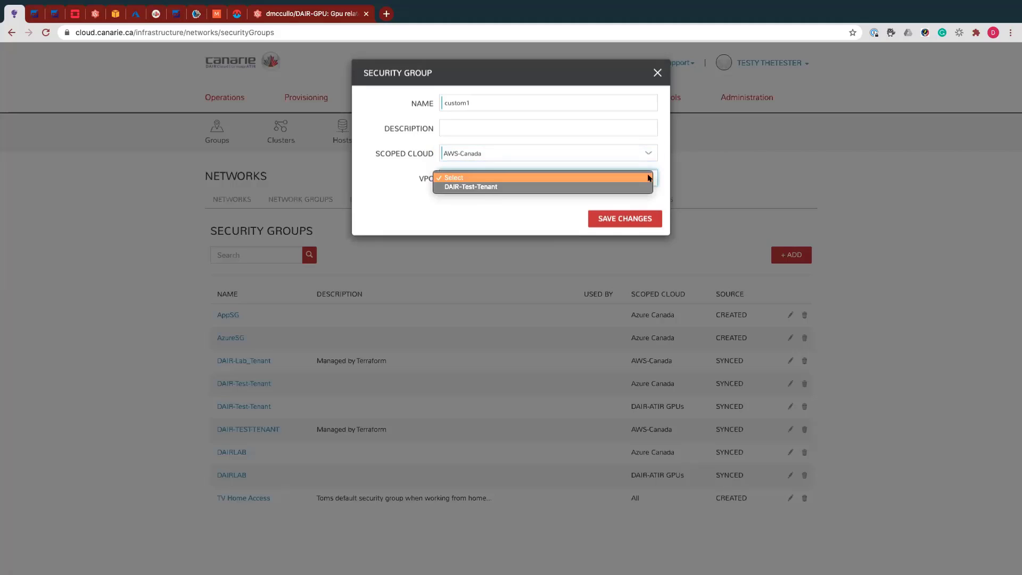
pyautogui.click(487, 186)
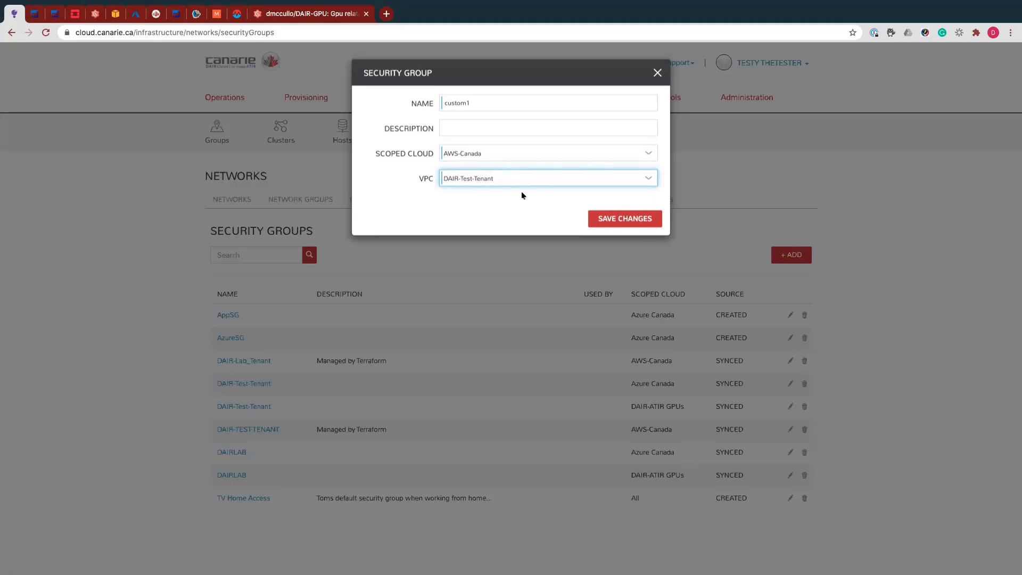
pyautogui.click(628, 219)
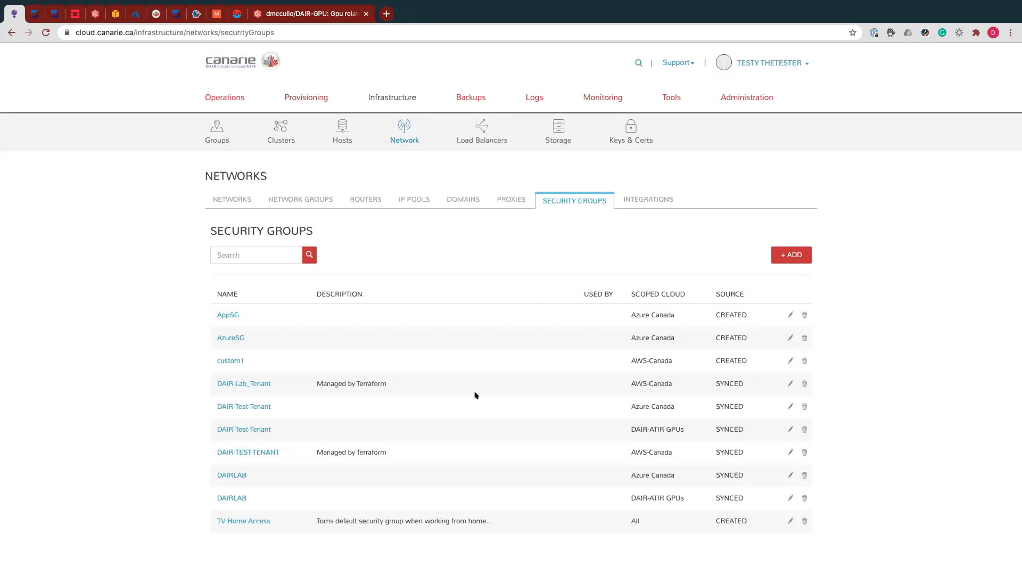
# Check the new custom1 group, and copy the DAIR-ADMIN-Only rule's source network 35.182.165.202/32 from the DAIR-TEST-TENANT group
pyautogui.click(227, 360)
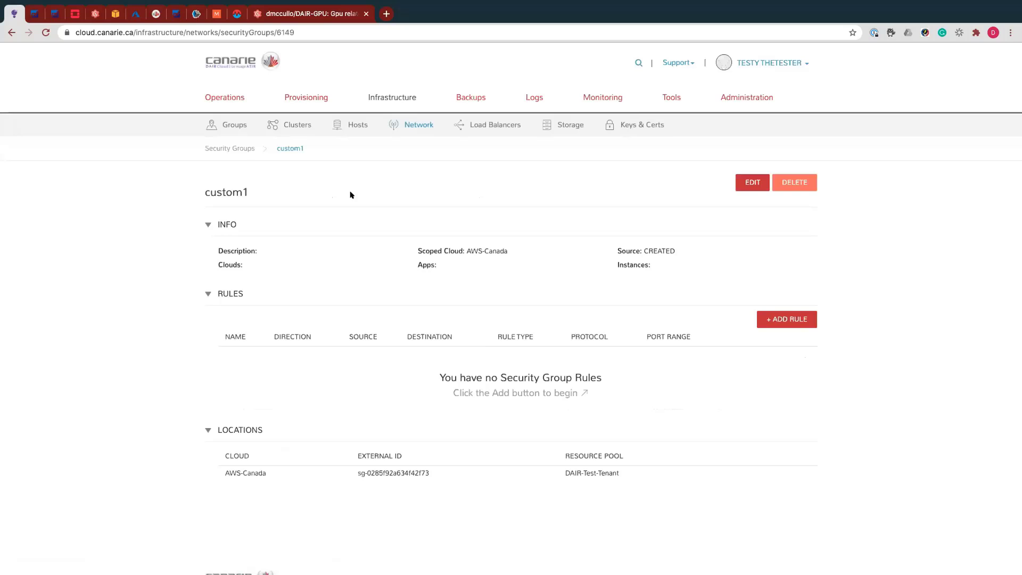
pyautogui.click(234, 148)
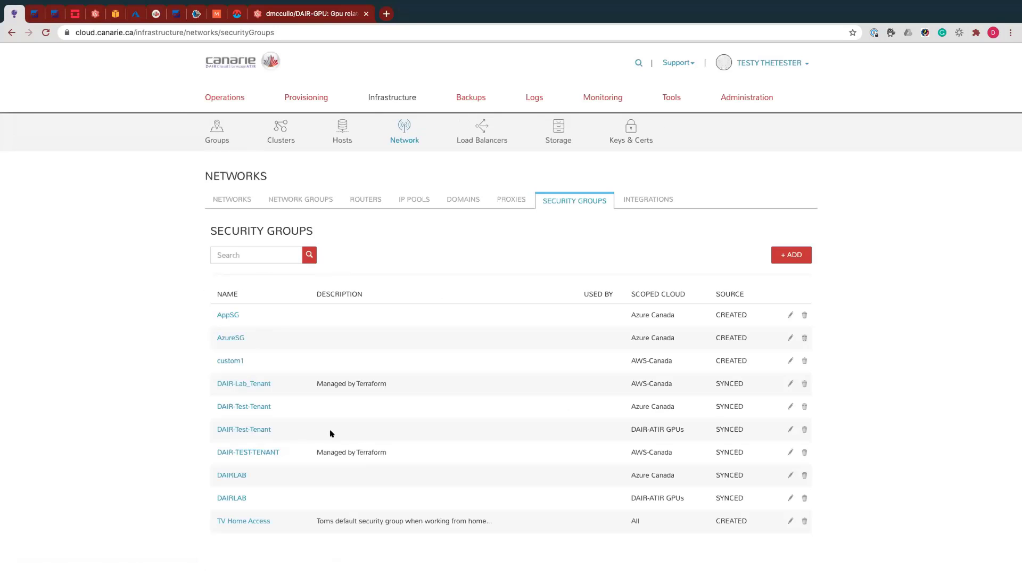
pyautogui.click(249, 452)
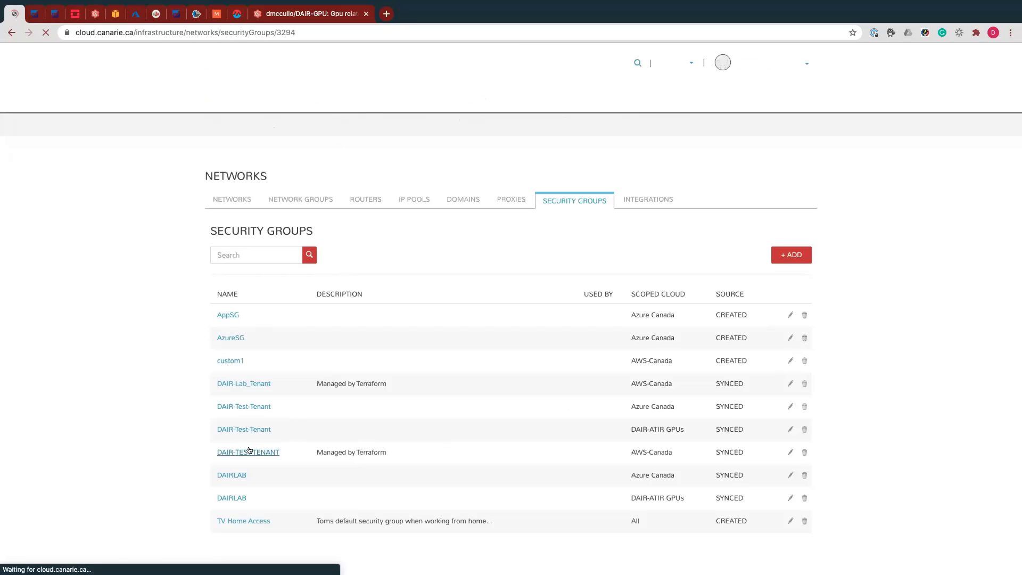
pyautogui.scroll(-2, 599, 442)
pyautogui.scroll(-3, 599, 441)
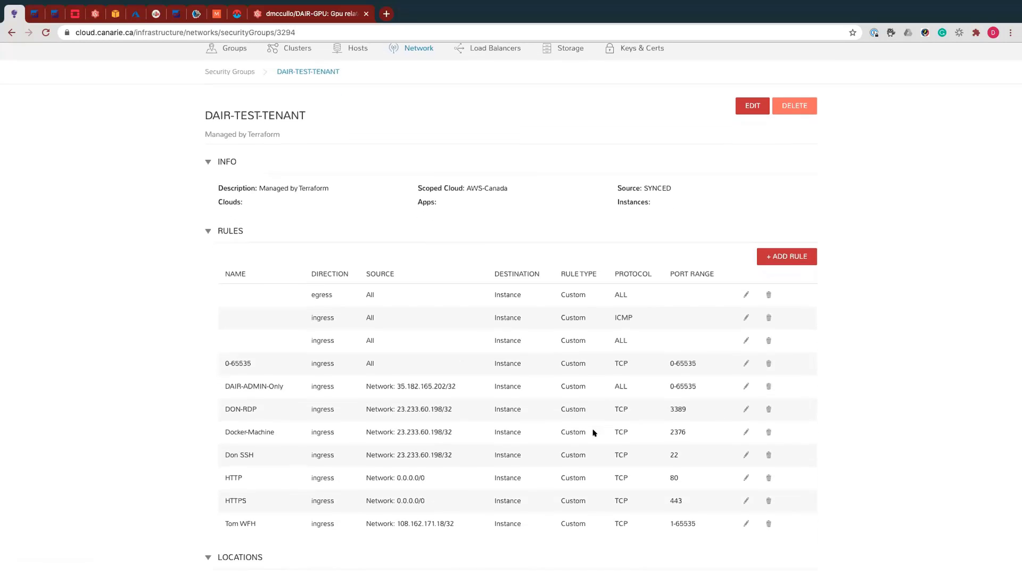
pyautogui.moveTo(224, 312); pyautogui.dragTo(700, 312)
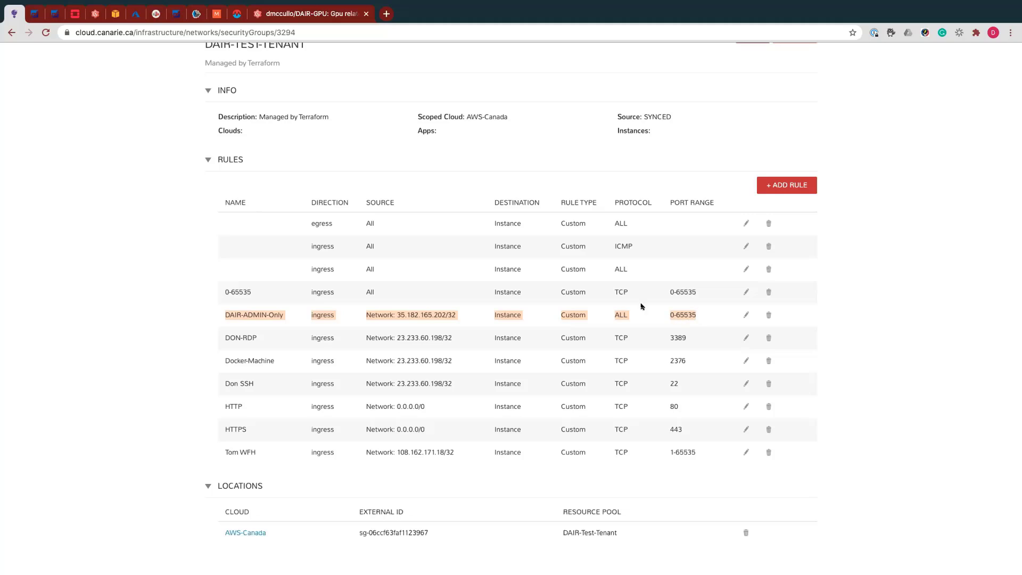
pyautogui.moveTo(458, 318); pyautogui.dragTo(396, 314)
pyautogui.press('super+c')
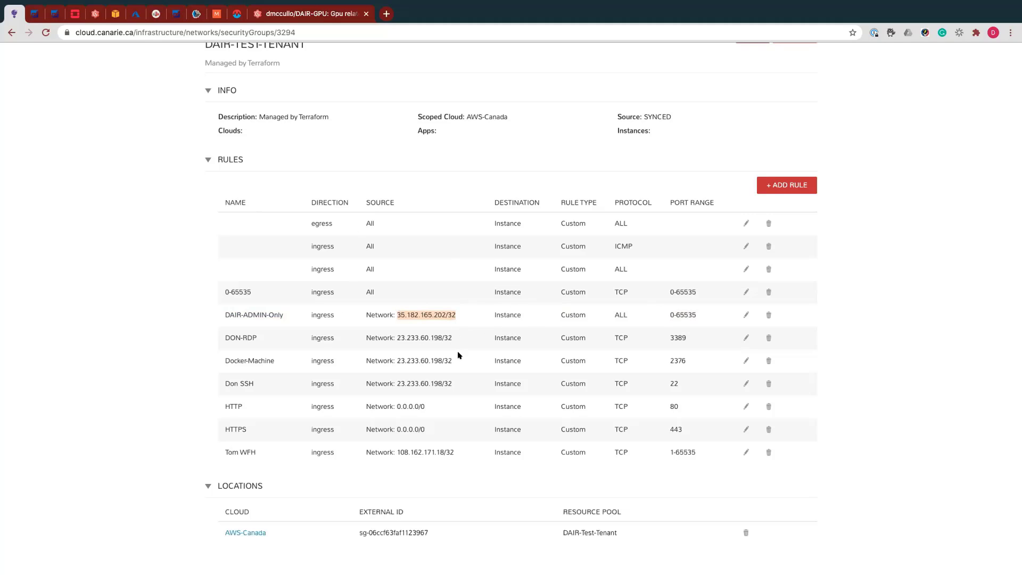
# Start a new rule in the custom1 security group, named DAIR-ADMIN-Only, with Custom Rule as the rule type
pyautogui.scroll(3, 458, 298)
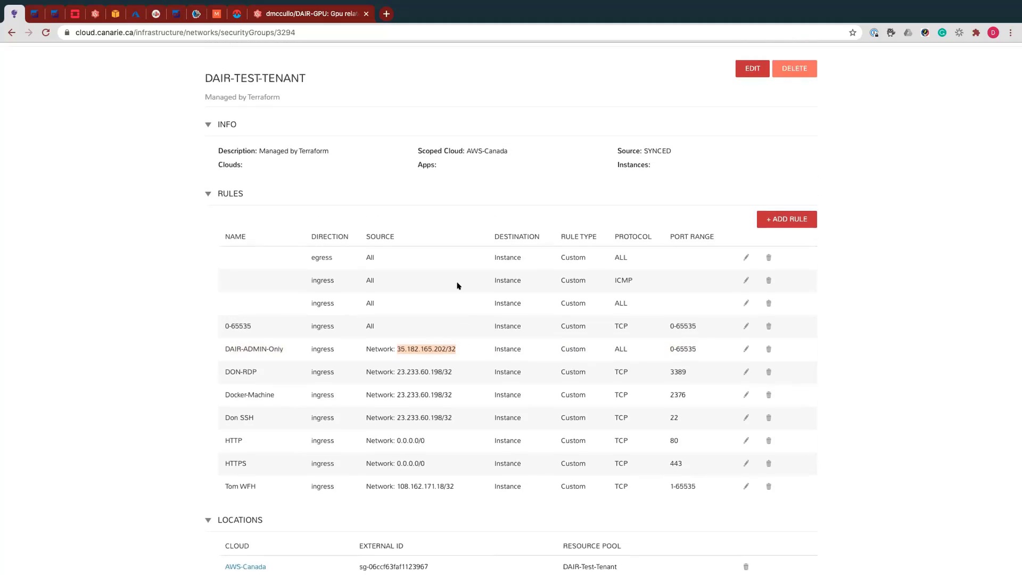
pyautogui.click(235, 68)
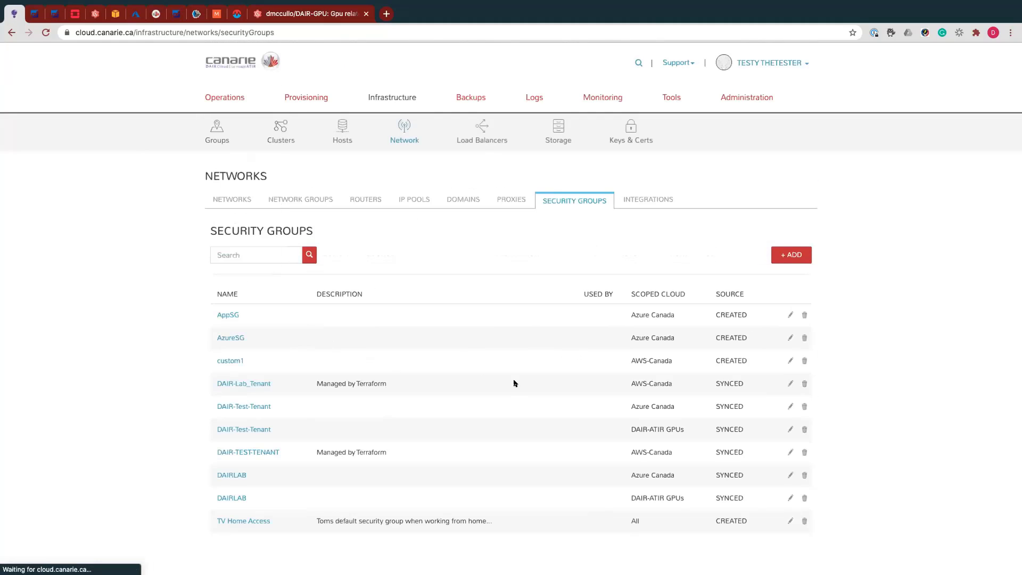
pyautogui.click(227, 362)
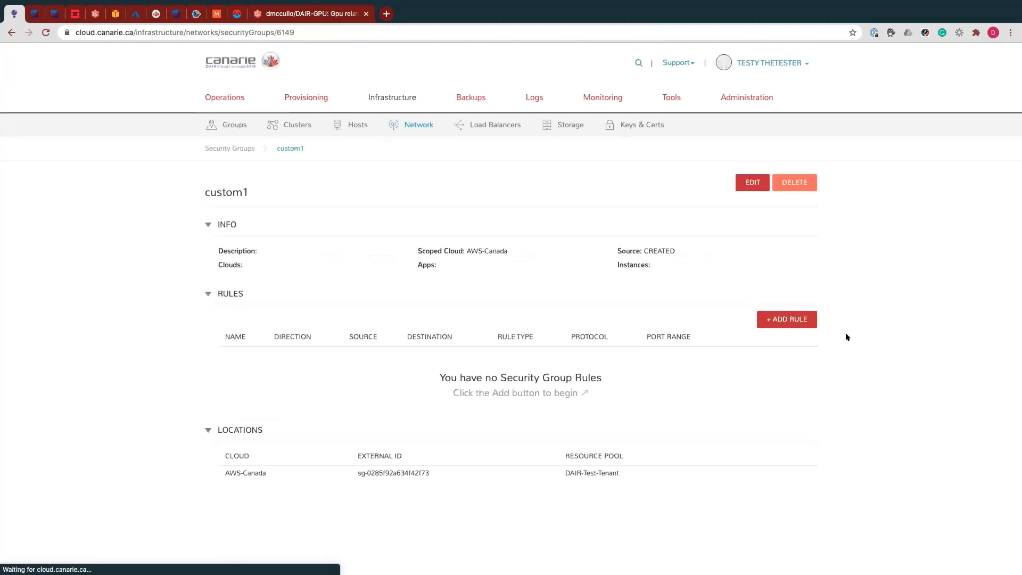
pyautogui.click(796, 320)
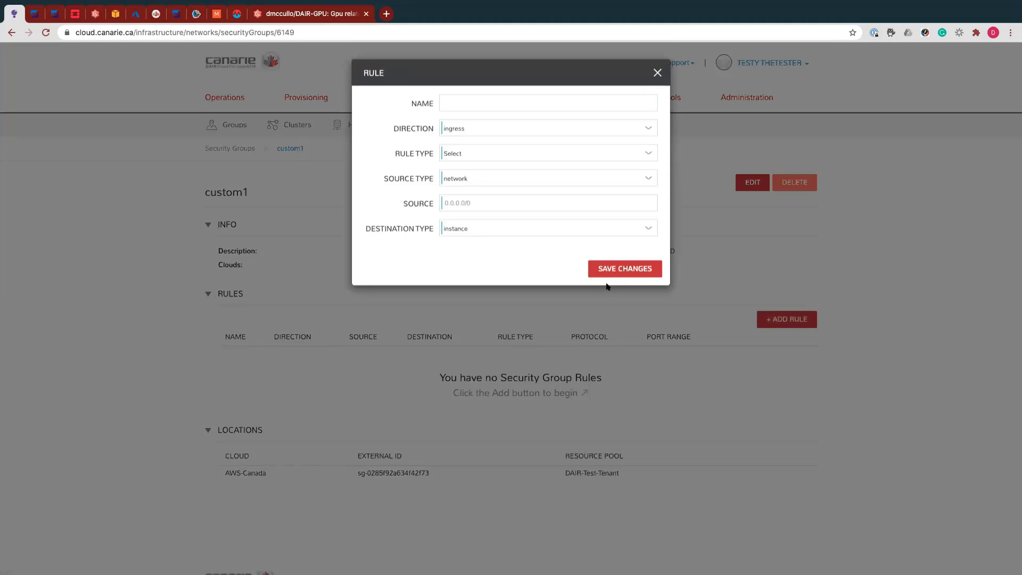
pyautogui.click(464, 99)
pyautogui.write('DAIR-')
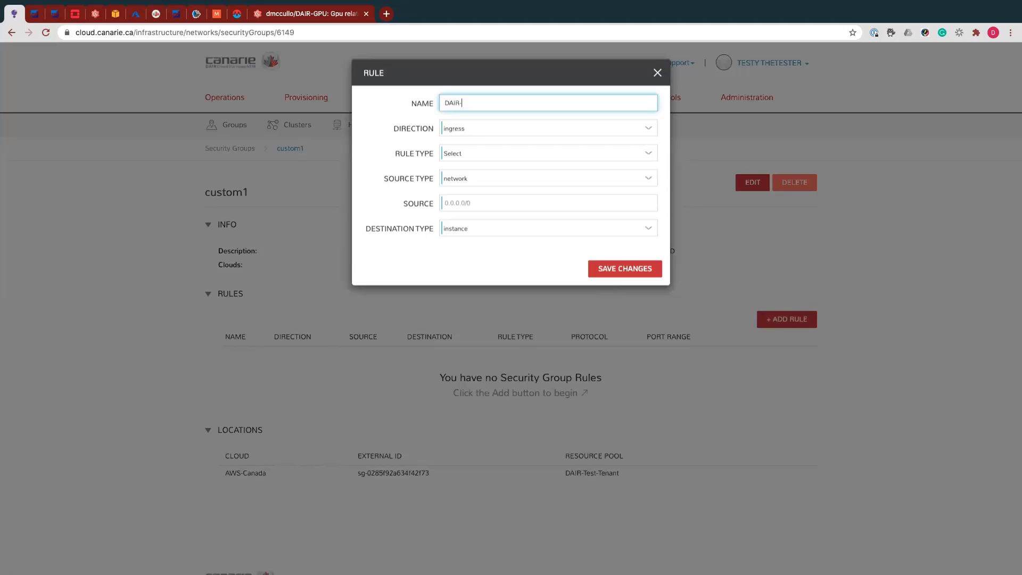
pyautogui.write('ADMIN-Only')
pyautogui.click(468, 154)
pyautogui.click(479, 161)
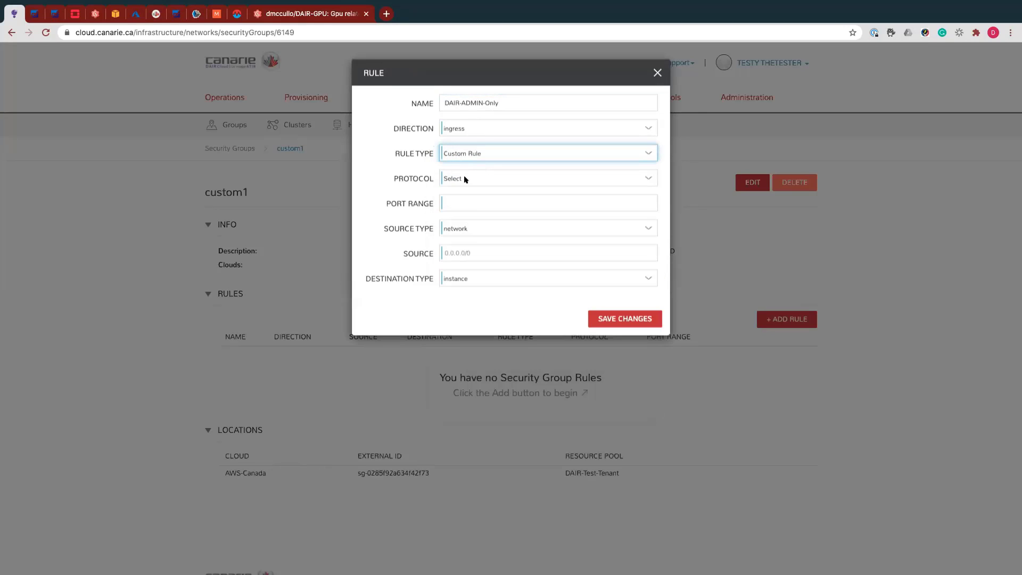
# Set the new rule's protocol to TCP and its port range to 0-65535
pyautogui.click(464, 180)
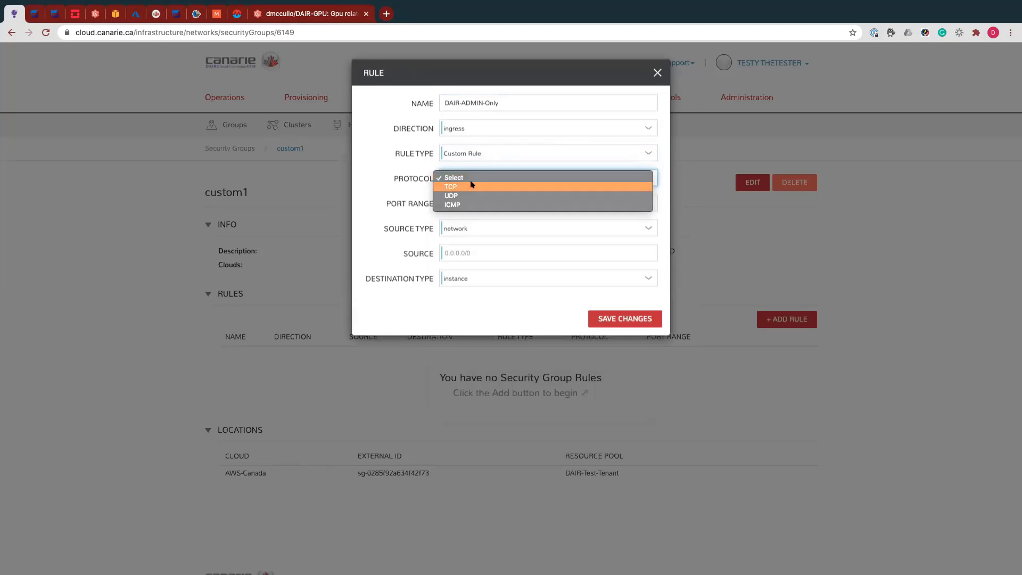
pyautogui.click(471, 186)
pyautogui.click(498, 208)
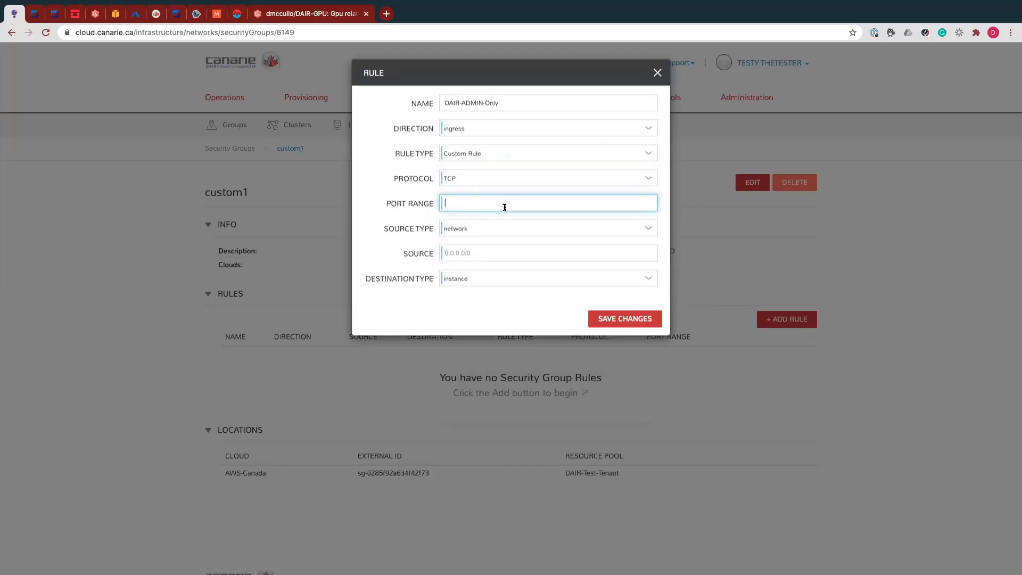
pyautogui.write('0-65535')
# Set the rule's network source to the copied 35.182.165.202/32, keep instance as the destination type, and save the rule
pyautogui.click(489, 229)
pyautogui.click(486, 229)
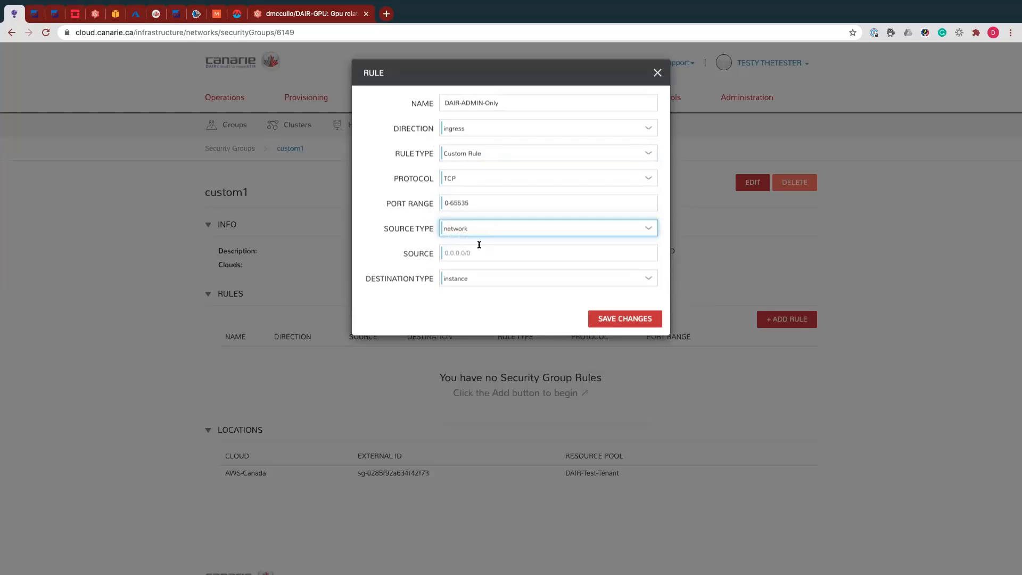
pyautogui.click(488, 250)
pyautogui.press('super+v')
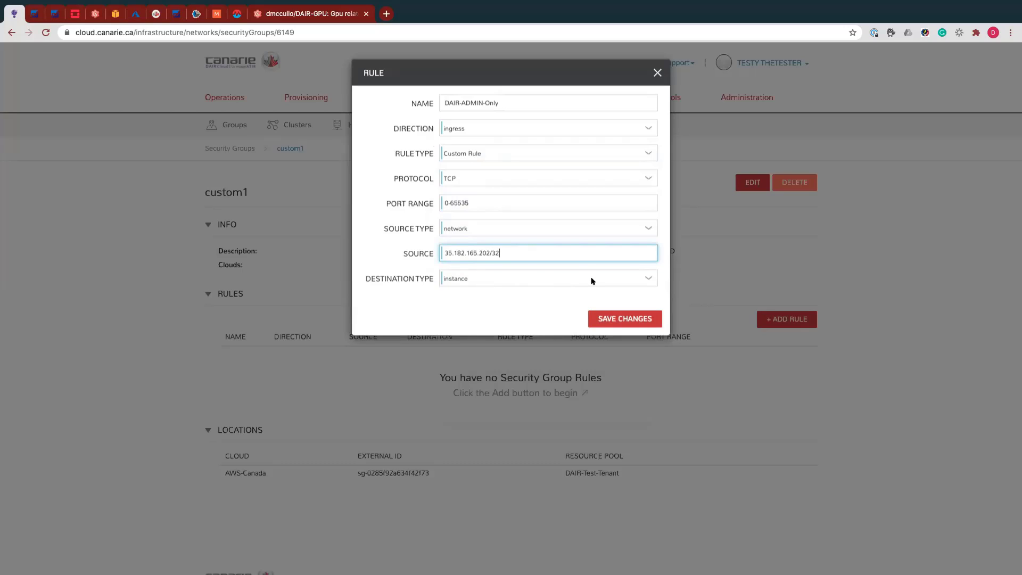
pyautogui.click(646, 278)
pyautogui.click(646, 278)
pyautogui.click(646, 279)
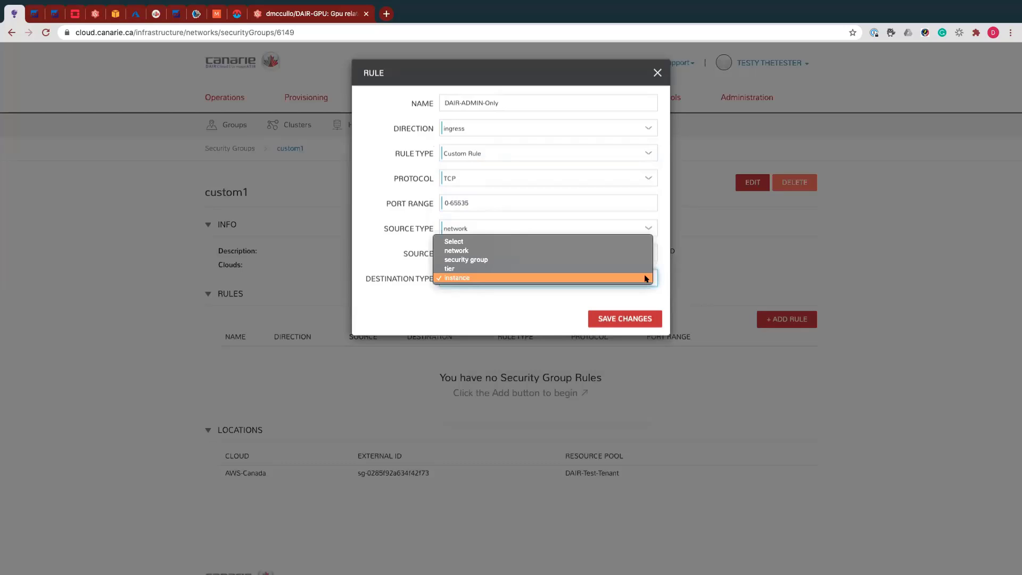
pyautogui.click(646, 278)
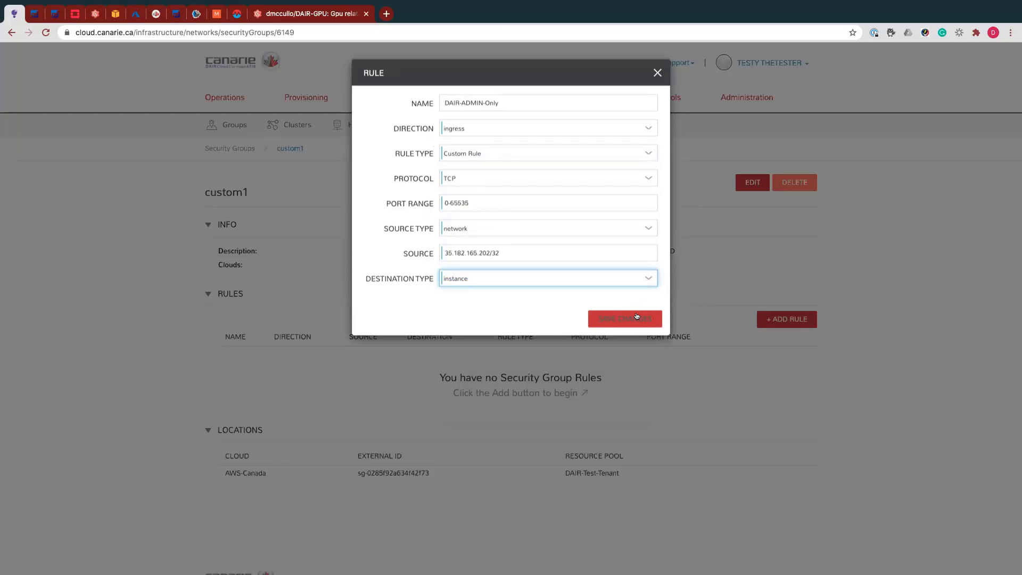
pyautogui.click(632, 317)
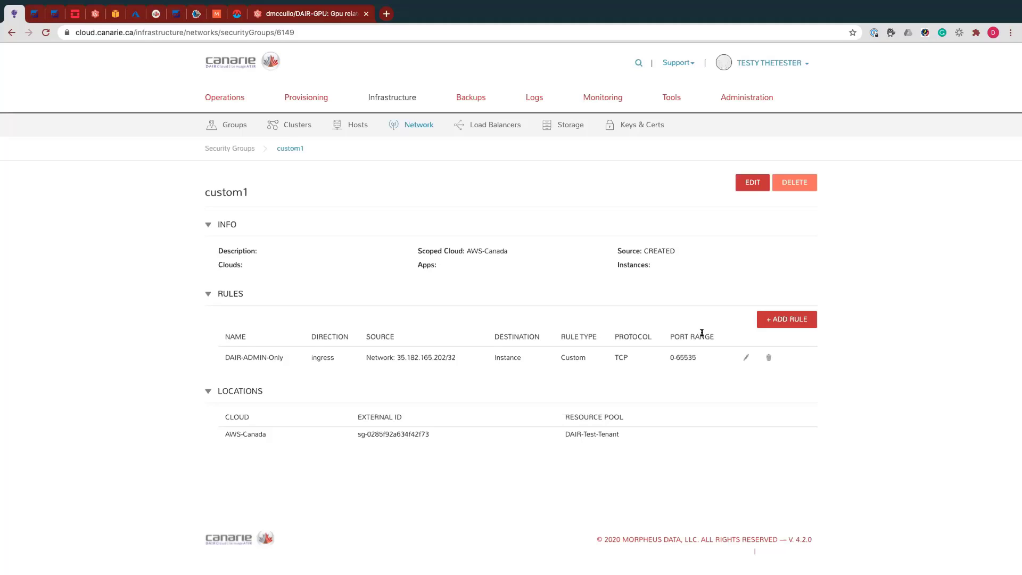
# Start a second rule in the custom1 security group, named inter instance, with Custom Rule as the rule type
pyautogui.click(791, 318)
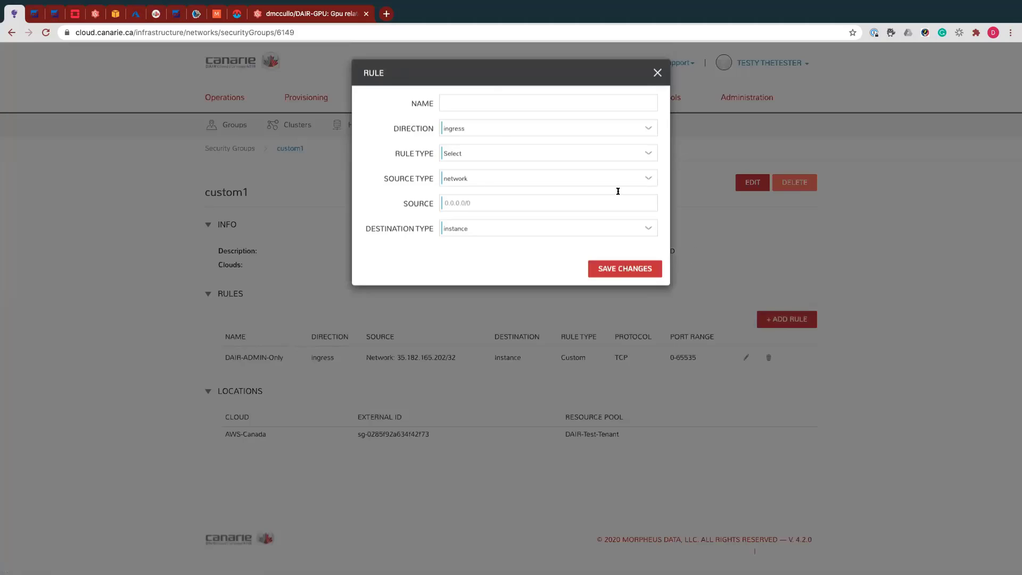
pyautogui.click(462, 101)
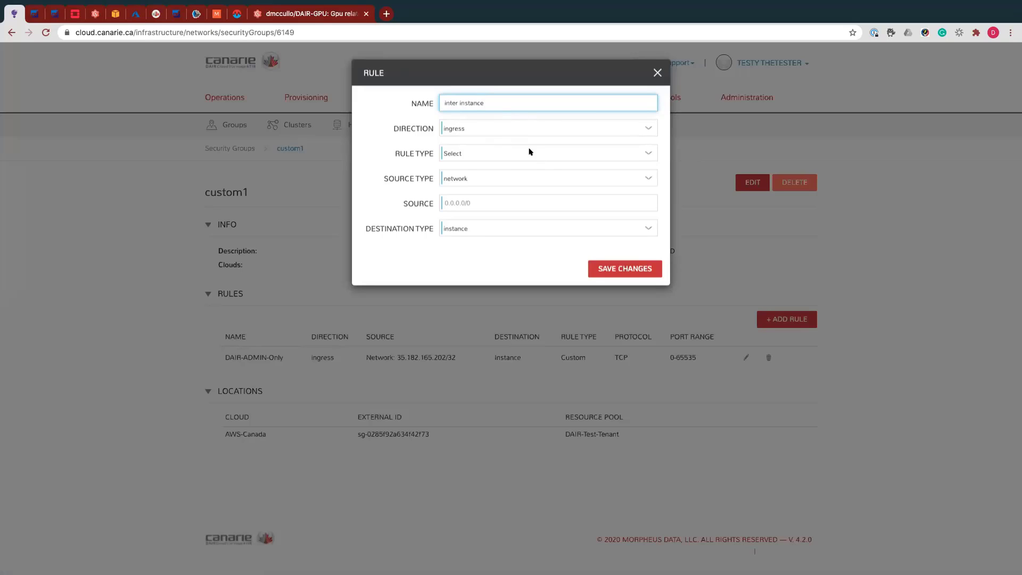
pyautogui.click(505, 154)
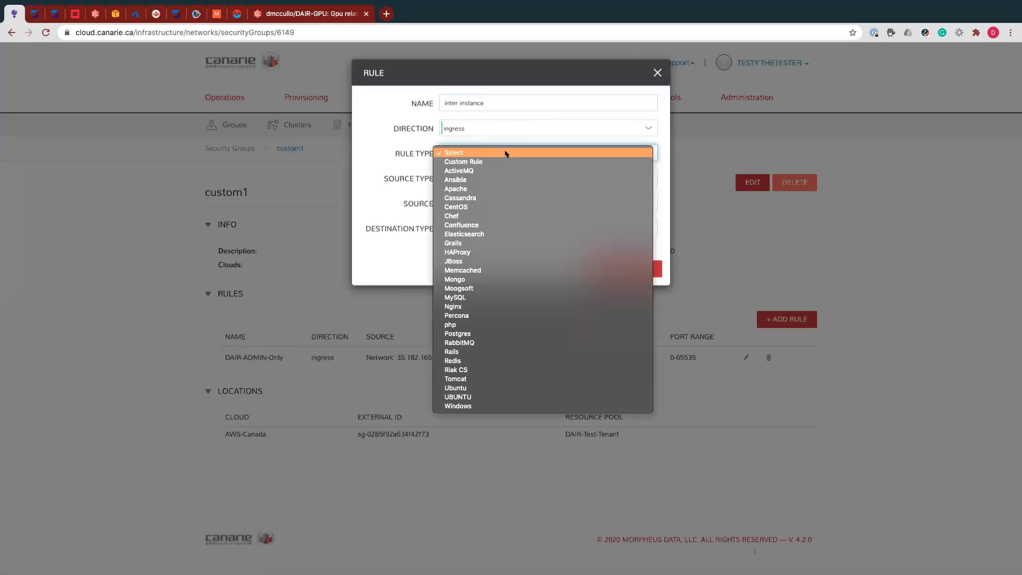
pyautogui.click(477, 161)
# Set the inter instance rule's protocol to TCP and its port range to 22-443
pyautogui.click(474, 179)
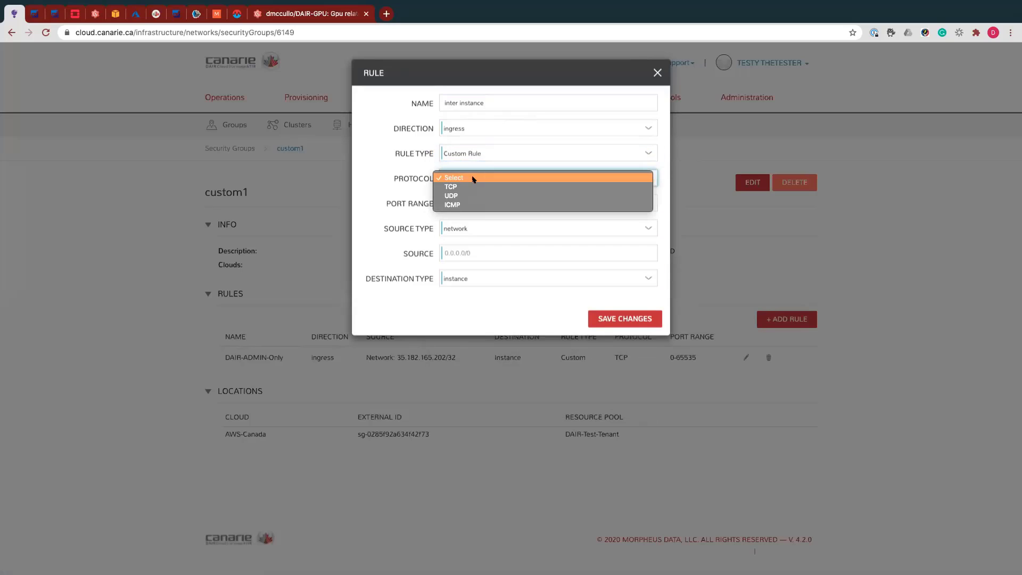
pyautogui.click(471, 186)
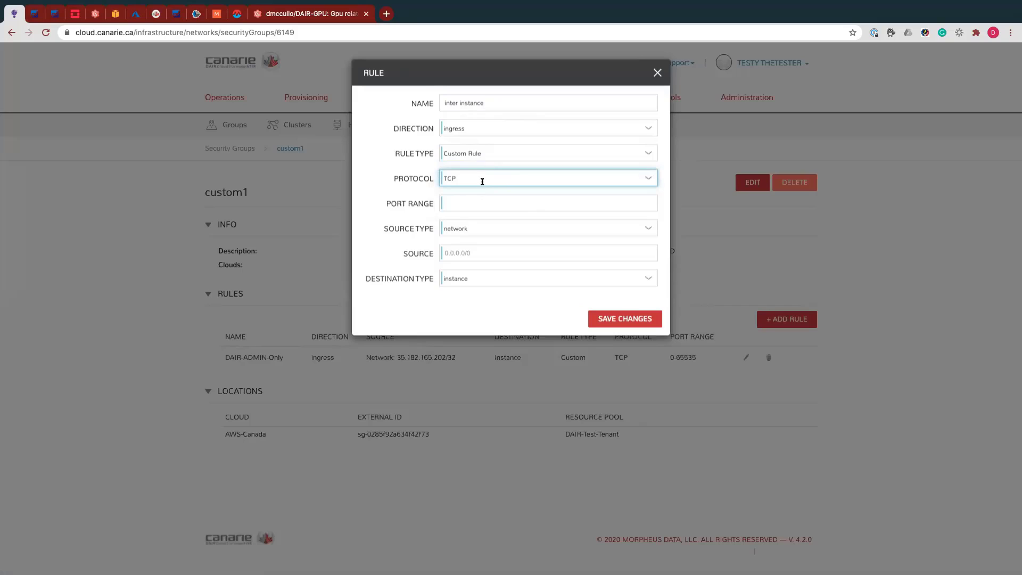
pyautogui.click(455, 201)
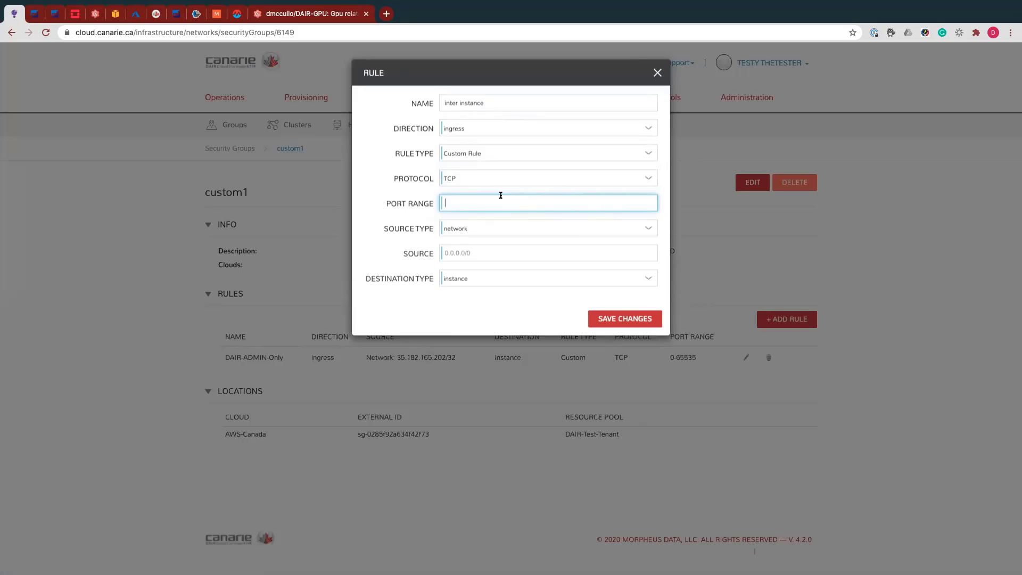
pyautogui.write('22-443')
# Try security group as the rule's source type, look through the available source groups, and return the source type to network
pyautogui.click(484, 229)
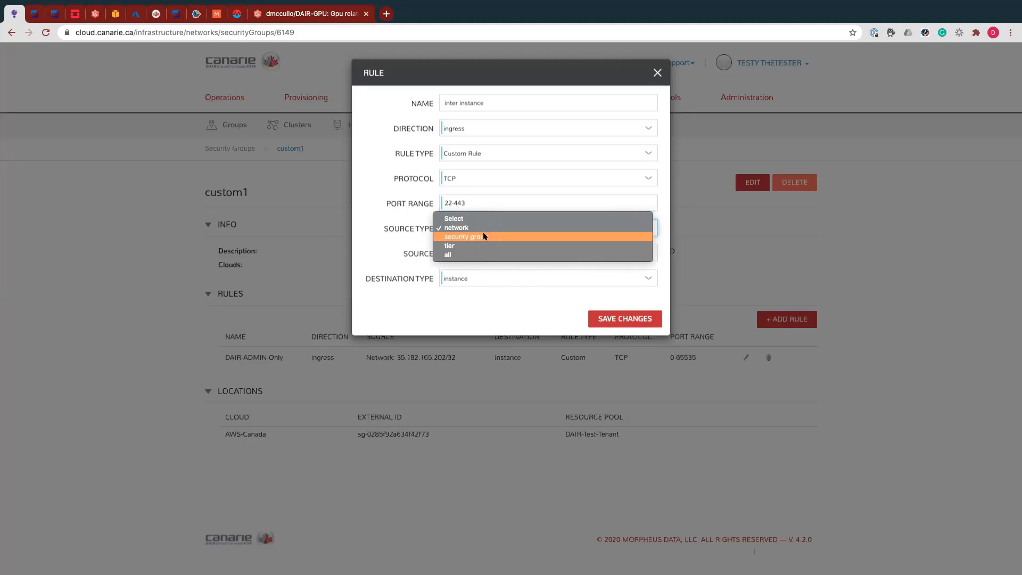
pyautogui.click(484, 237)
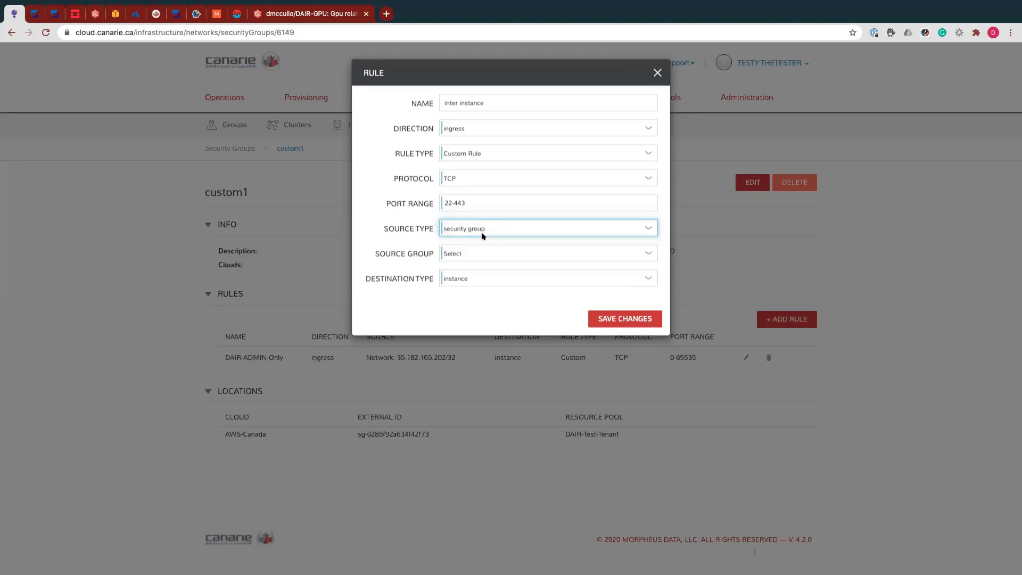
pyautogui.click(489, 253)
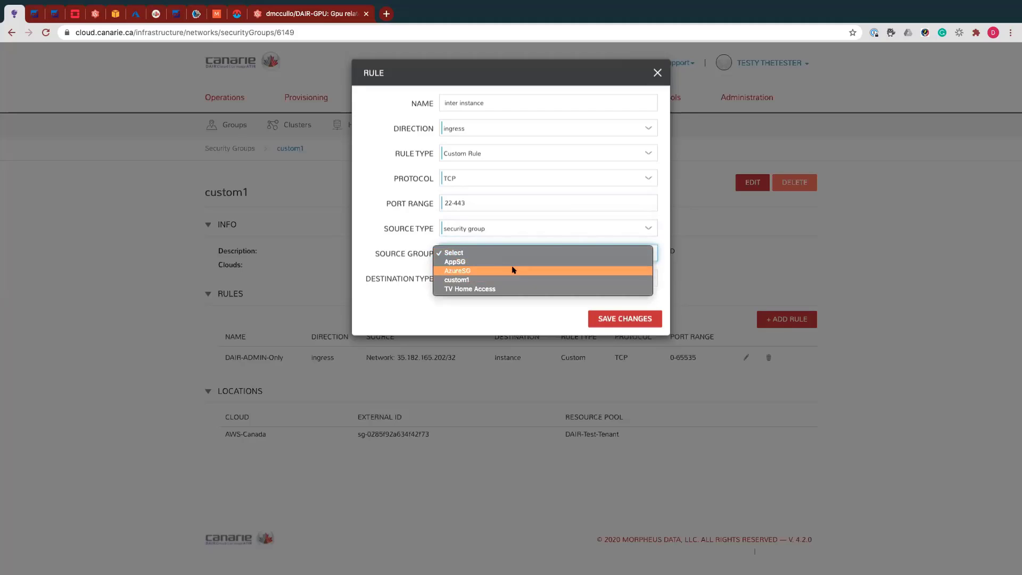
pyautogui.click(479, 252)
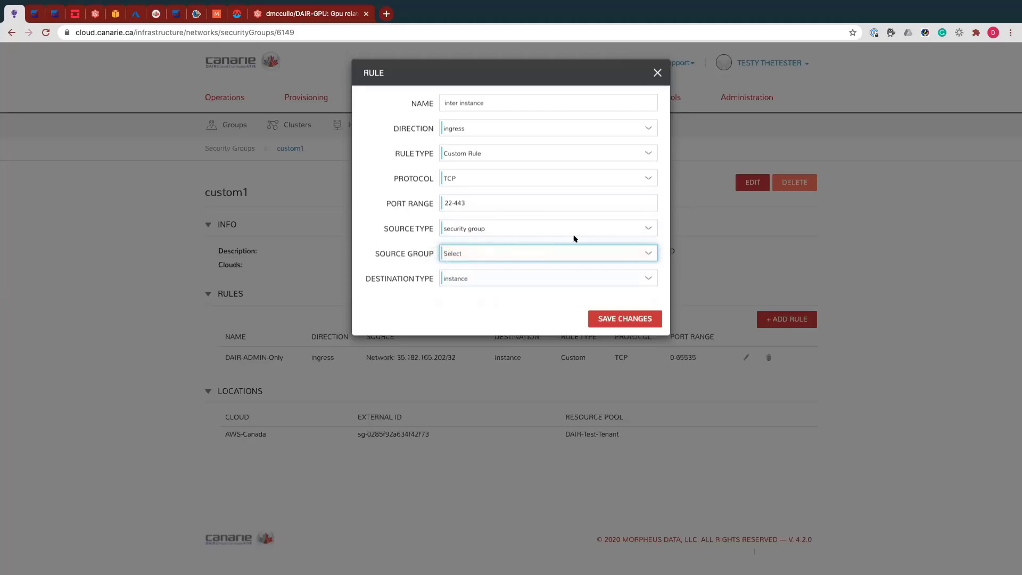
pyautogui.click(479, 253)
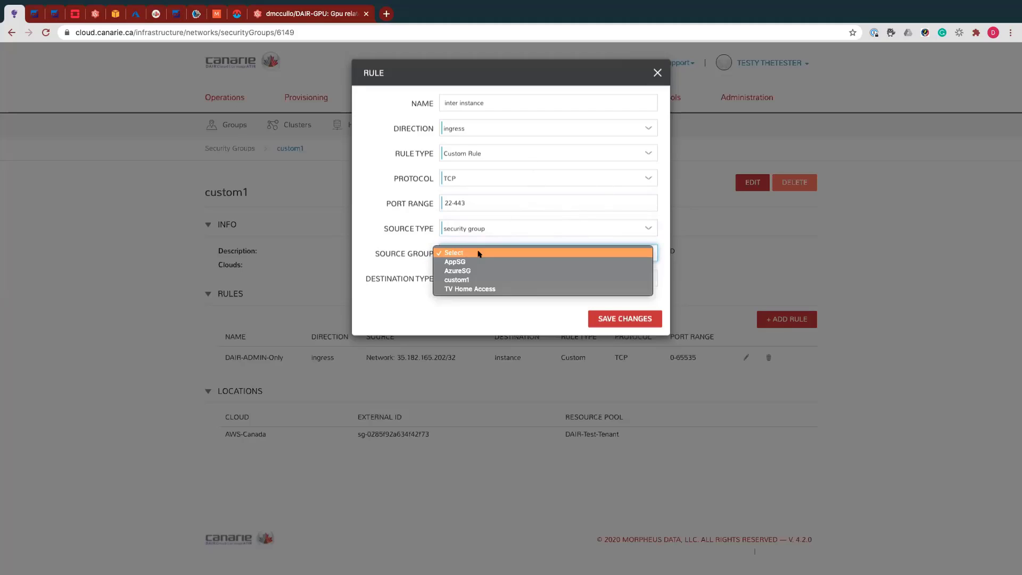
pyautogui.click(497, 230)
pyautogui.click(497, 229)
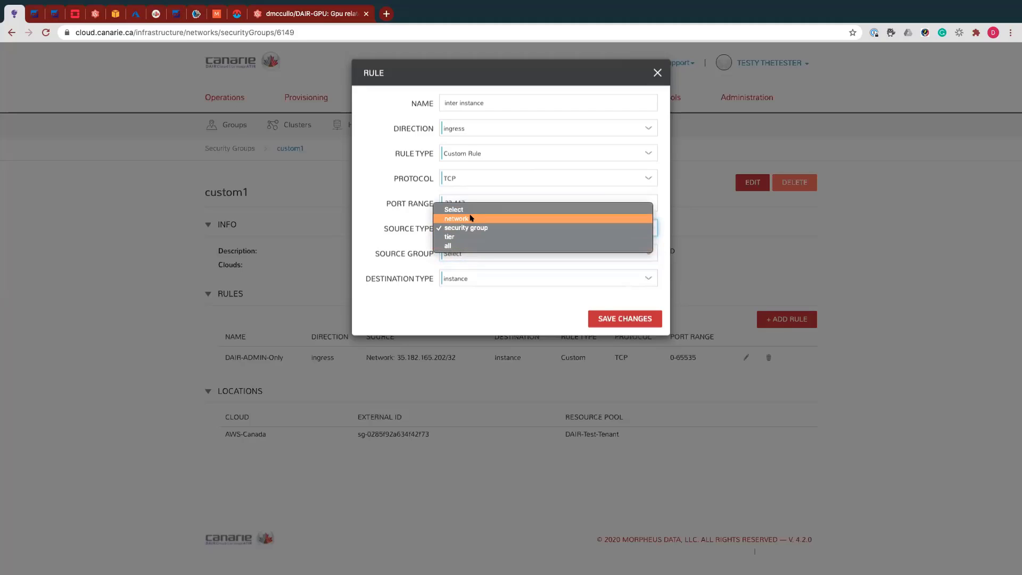
pyautogui.click(471, 218)
# Enter 10.1.0.0/26 as the inter instance rule's source network and save the rule
pyautogui.click(480, 252)
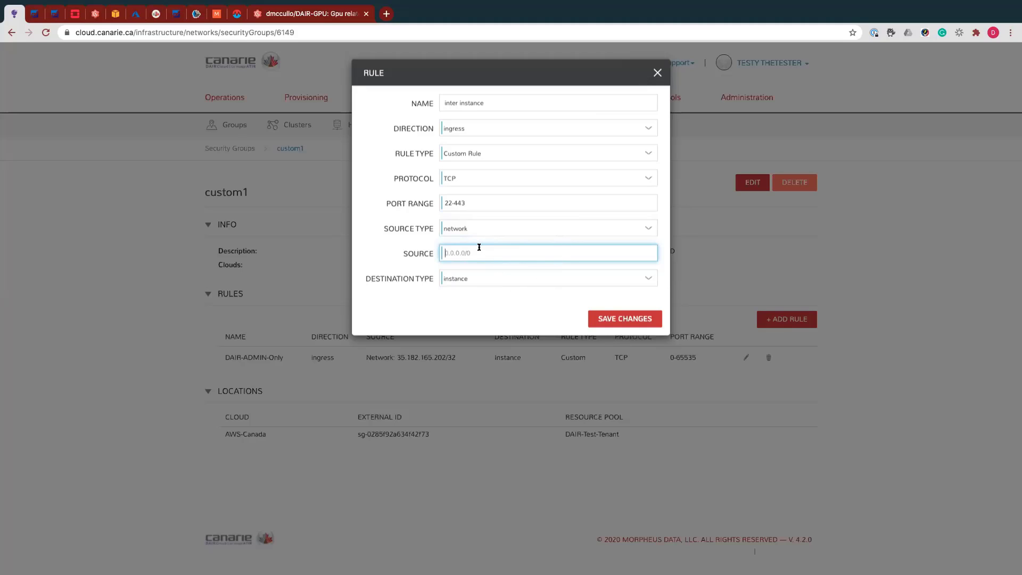
pyautogui.write('10.1.0.0/26')
pyautogui.click(621, 318)
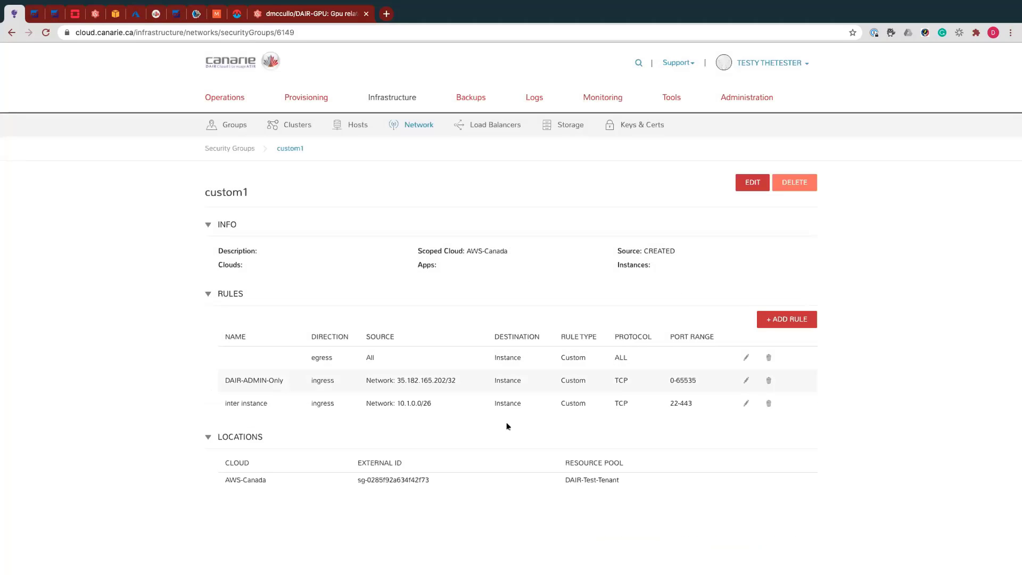
# Look up the private IP address of the TESTY-Console instance in its network details
pyautogui.moveTo(300, 98)
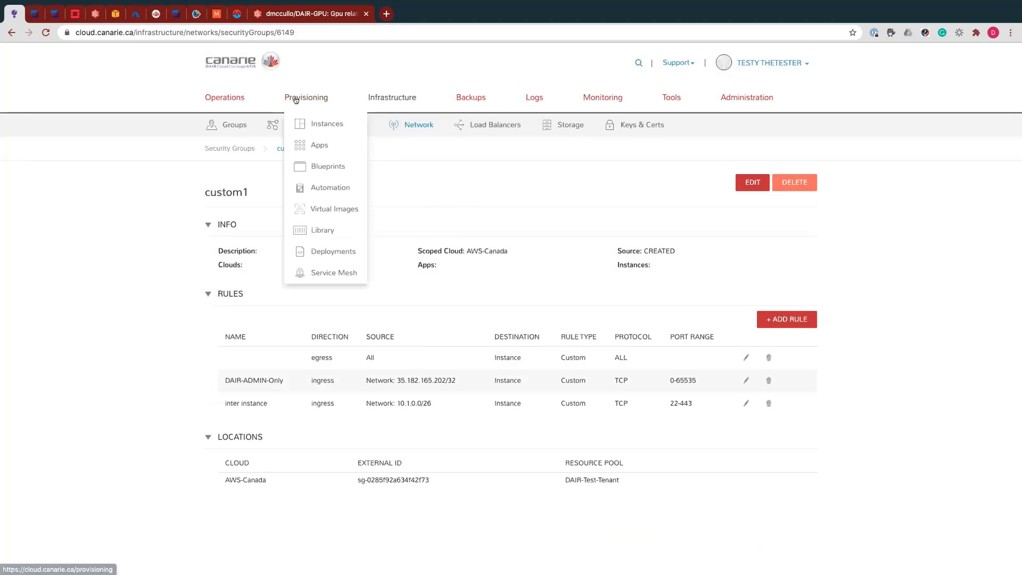
pyautogui.click(330, 124)
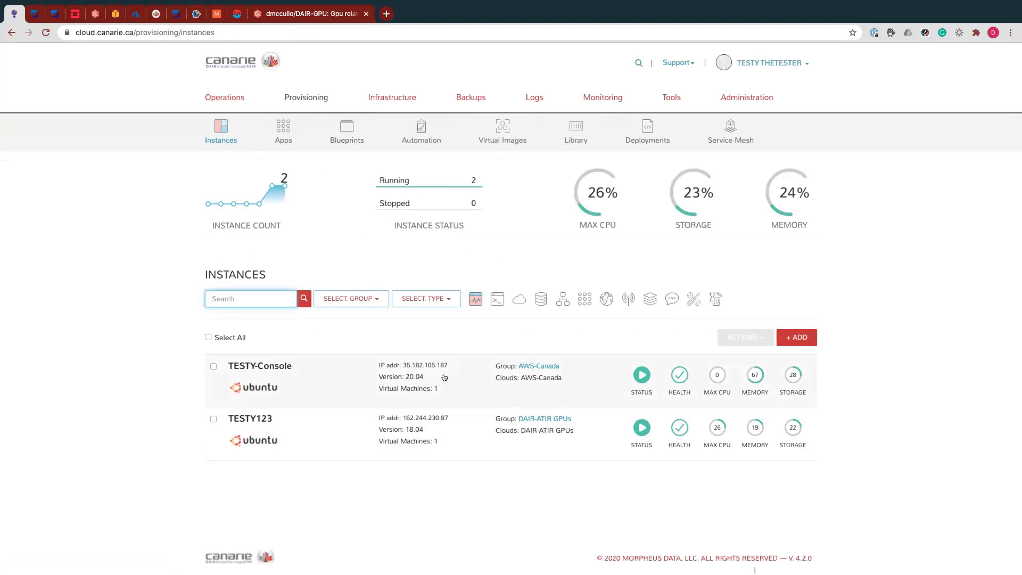
pyautogui.click(445, 378)
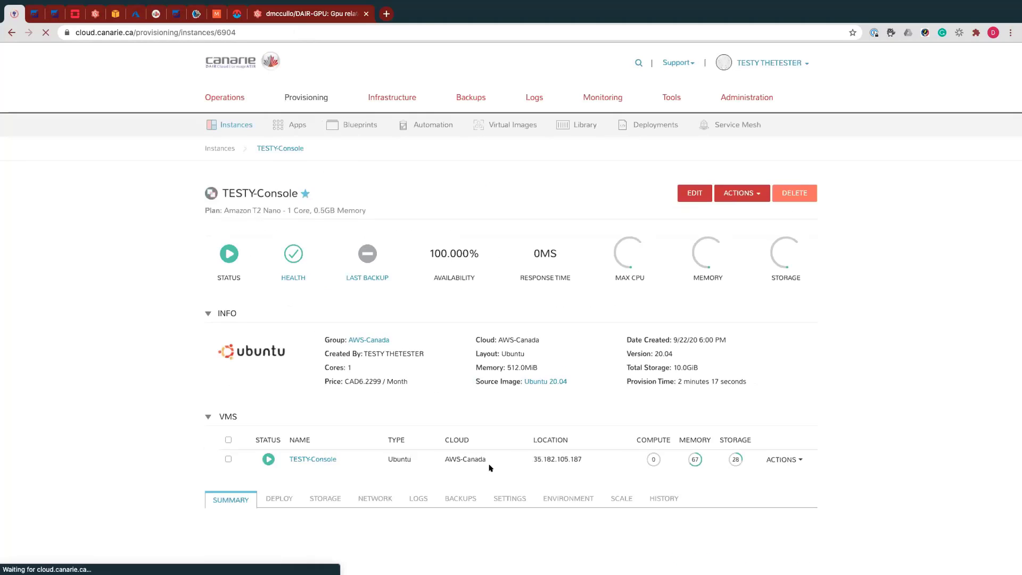
pyautogui.scroll(-3, 482, 509)
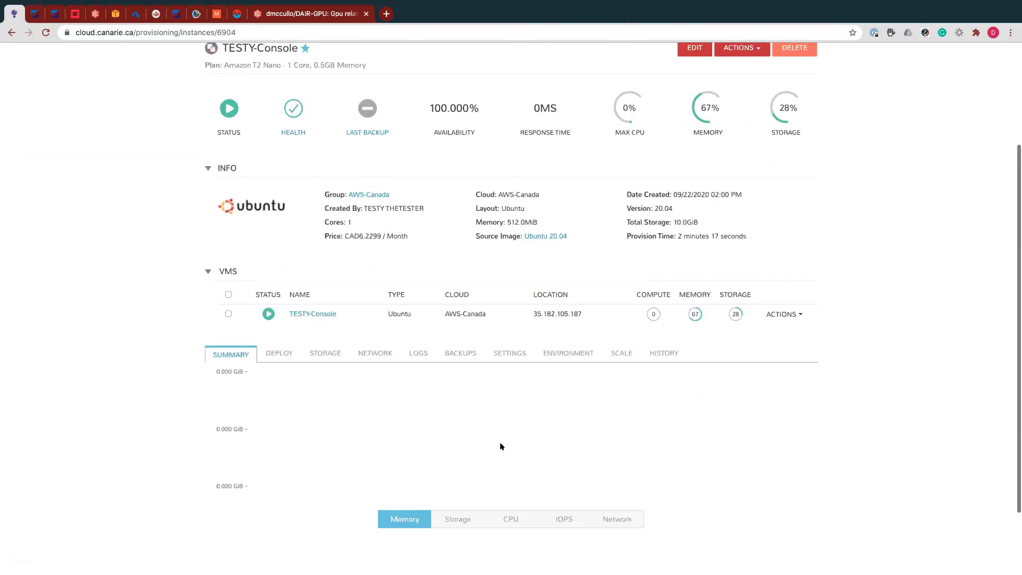
pyautogui.click(375, 332)
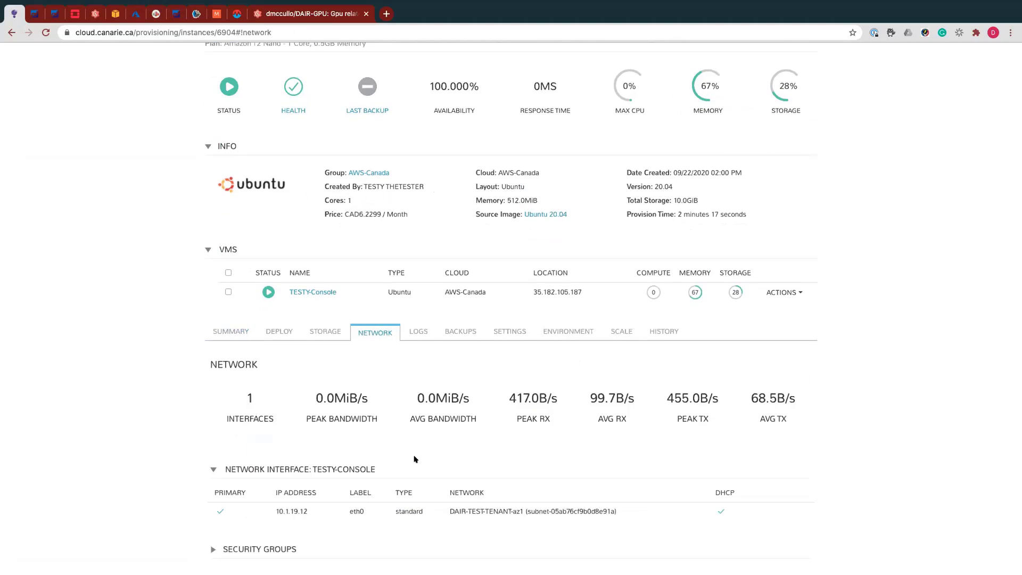
pyautogui.moveTo(309, 511); pyautogui.dragTo(266, 510)
# Open the infrastructure networks list and copy the DAIR-TEST-TENANT-az1 subnet's CIDR, 10.1.19.0/28
pyautogui.scroll(3, 625, 358)
pyautogui.moveTo(408, 95)
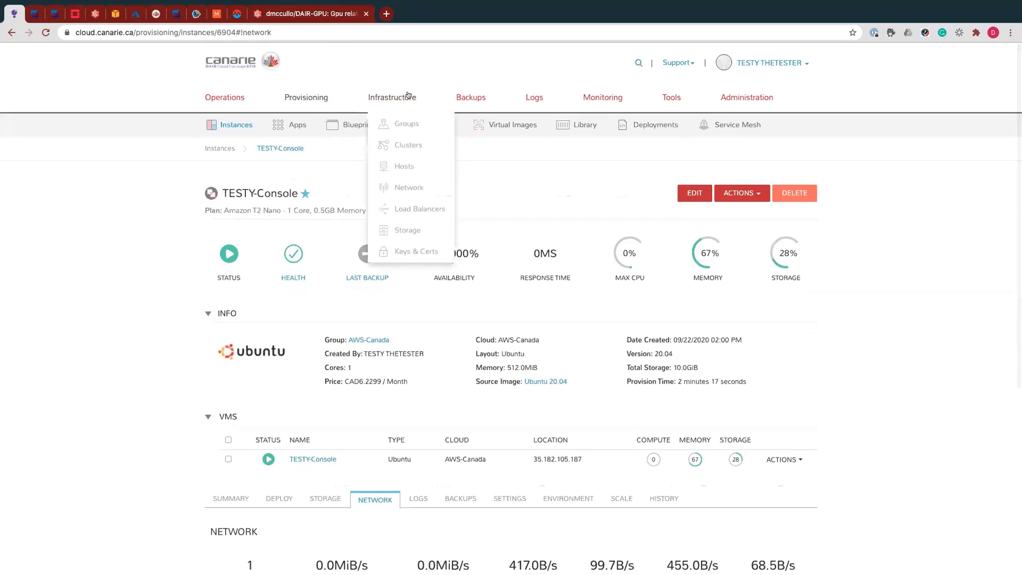
pyautogui.click(409, 186)
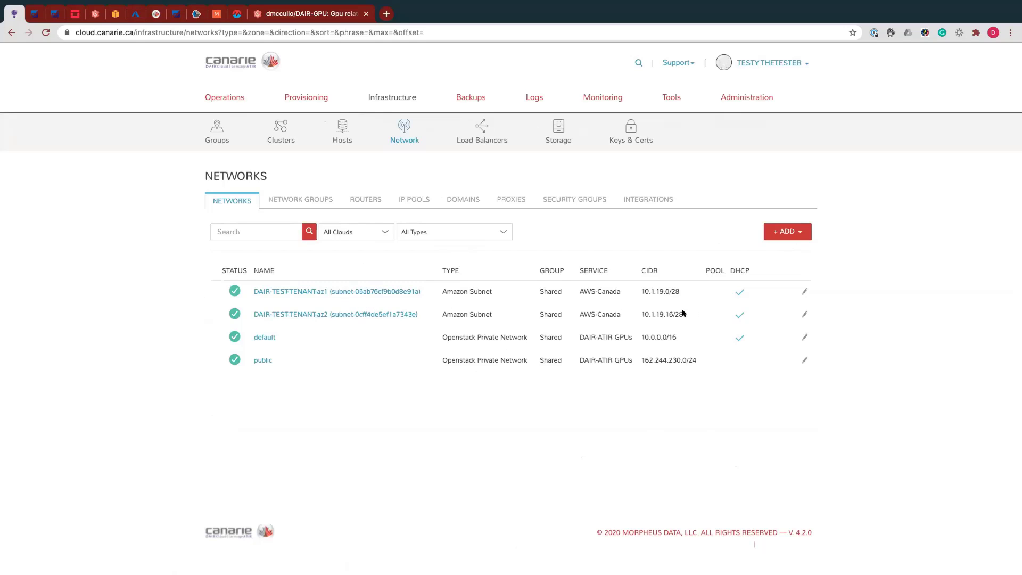
pyautogui.moveTo(683, 314); pyautogui.dragTo(645, 314)
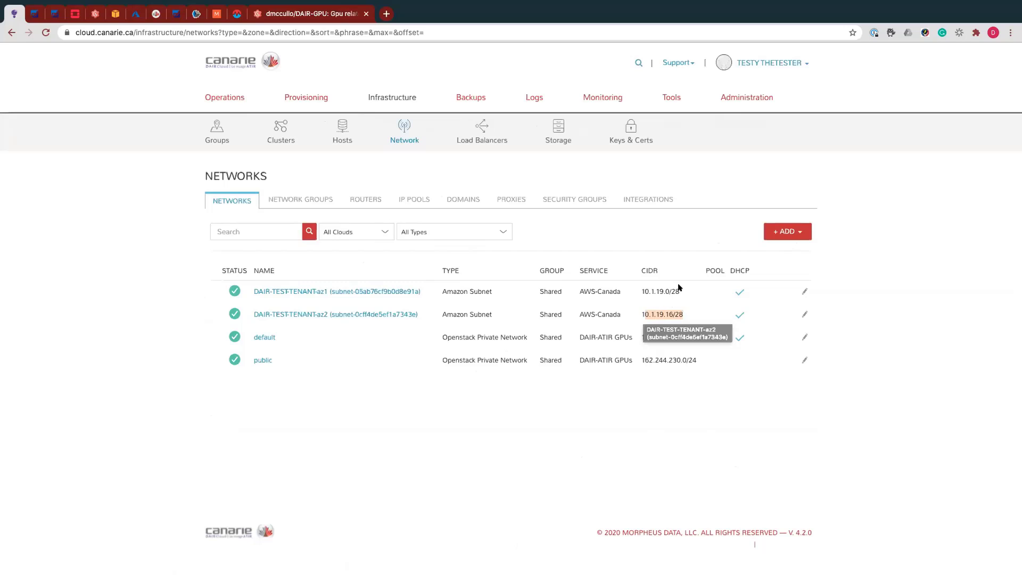
pyautogui.click(679, 290)
pyautogui.tripleClick(642, 289)
pyautogui.press('super+c')
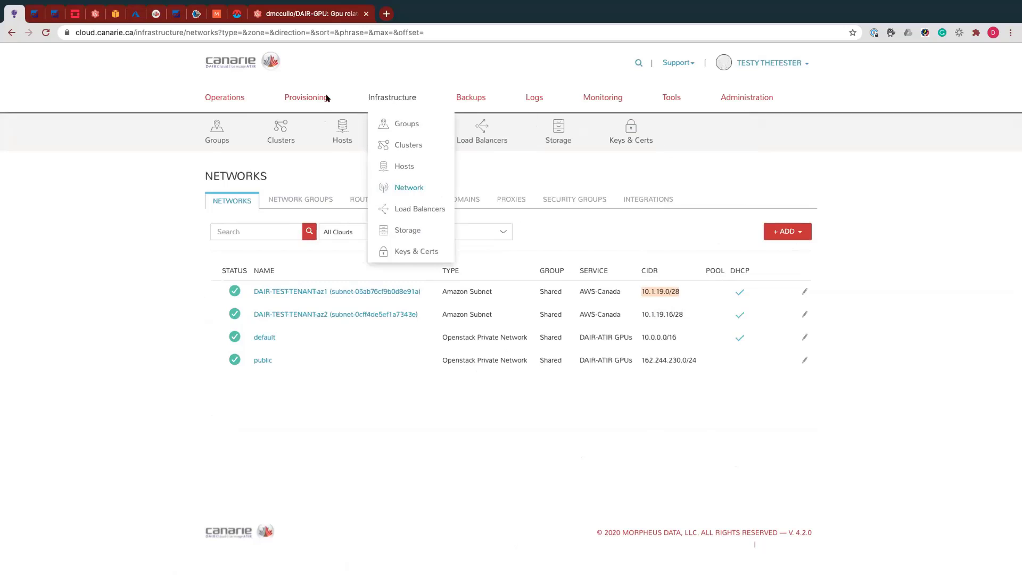
# Edit the inter instance rule in the custom1 security group, replacing its source with the copied 10.1.19.0/28
pyautogui.moveTo(388, 98)
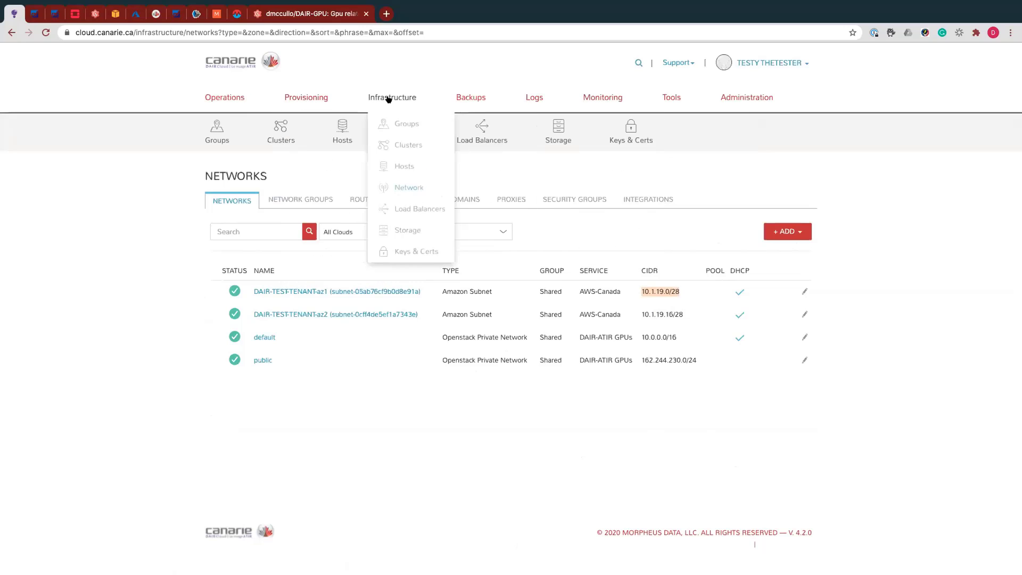
pyautogui.click(581, 201)
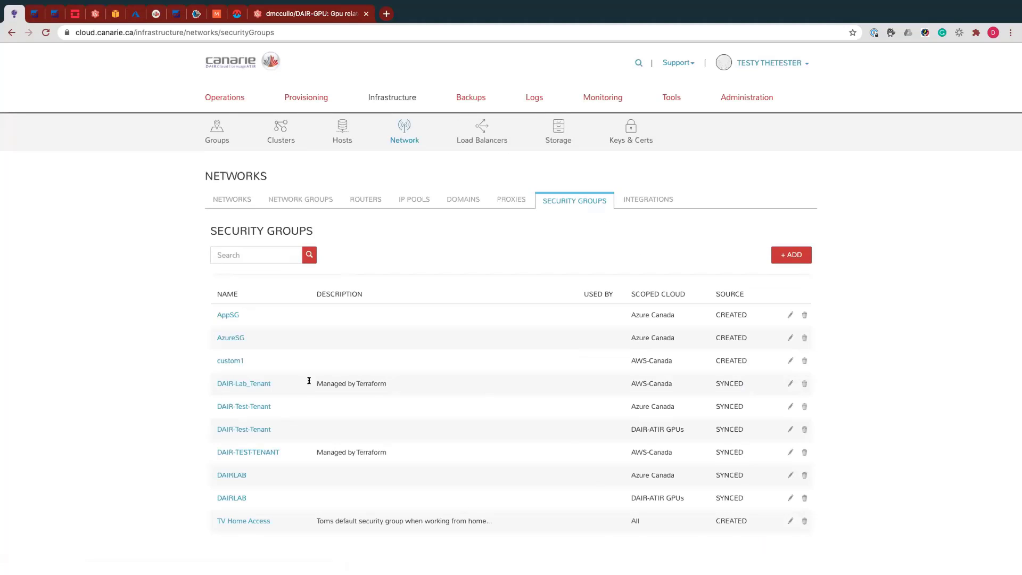
pyautogui.click(221, 360)
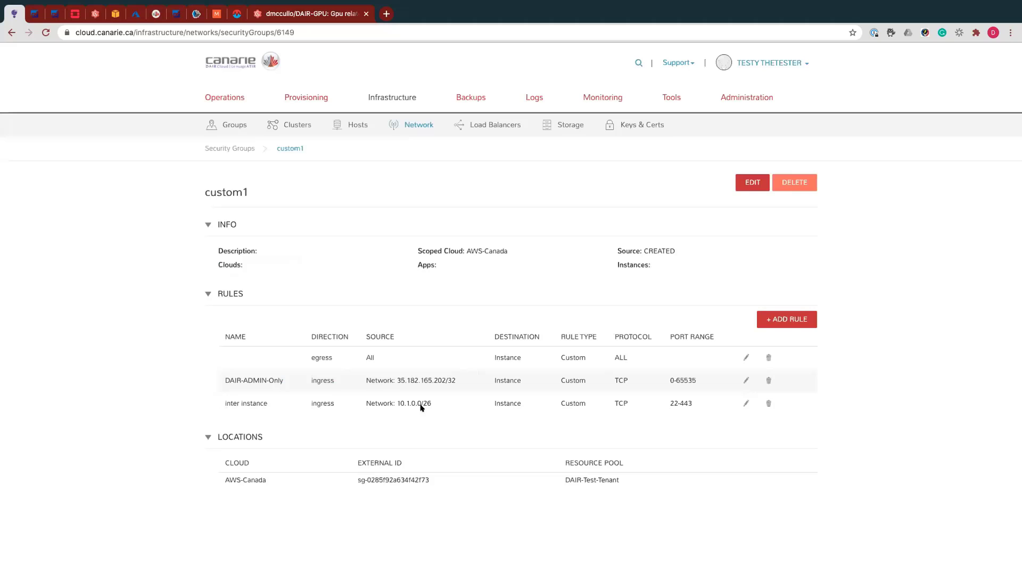
pyautogui.click(746, 404)
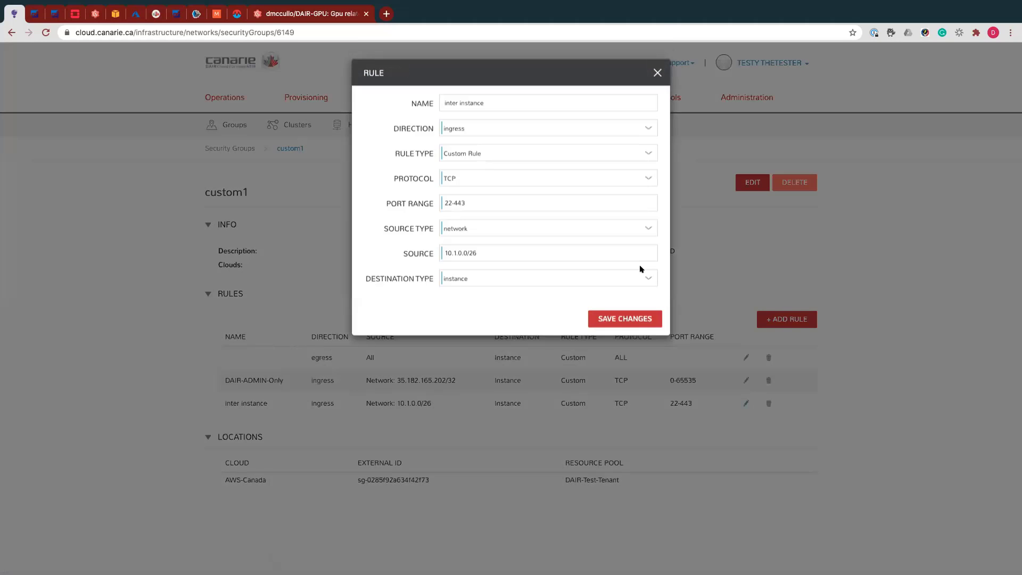
pyautogui.click(491, 252)
pyautogui.moveTo(491, 252); pyautogui.dragTo(394, 252)
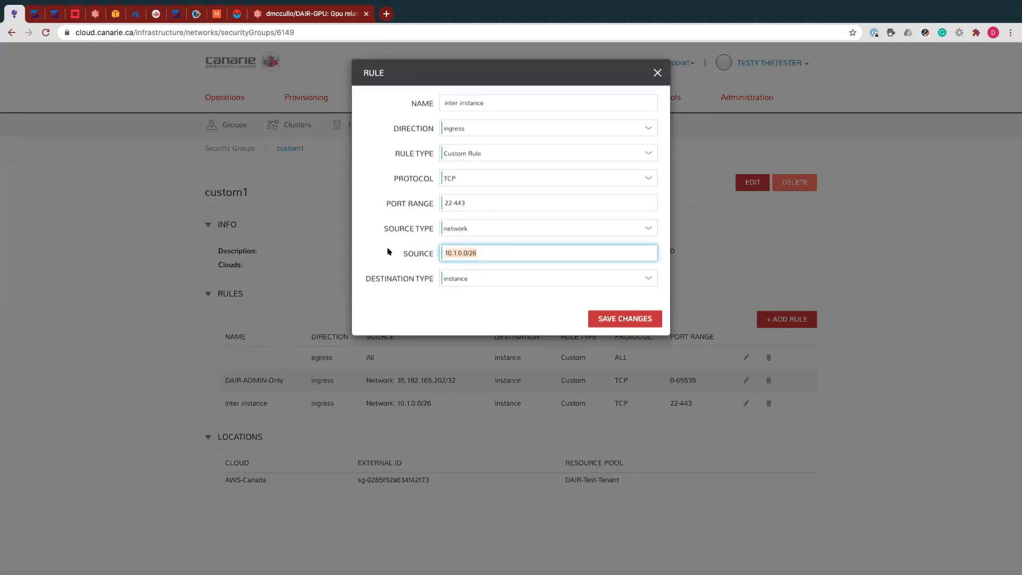
pyautogui.press('super+v')
# Set the rule's destination type to network with destination 10.1.19.0/28, and save the changes
pyautogui.click(557, 278)
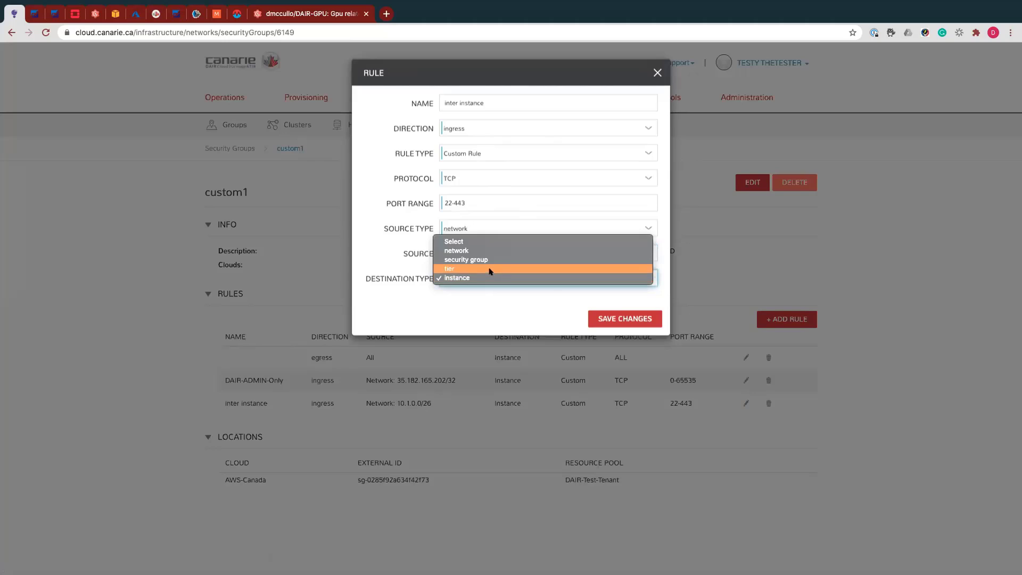
pyautogui.click(471, 250)
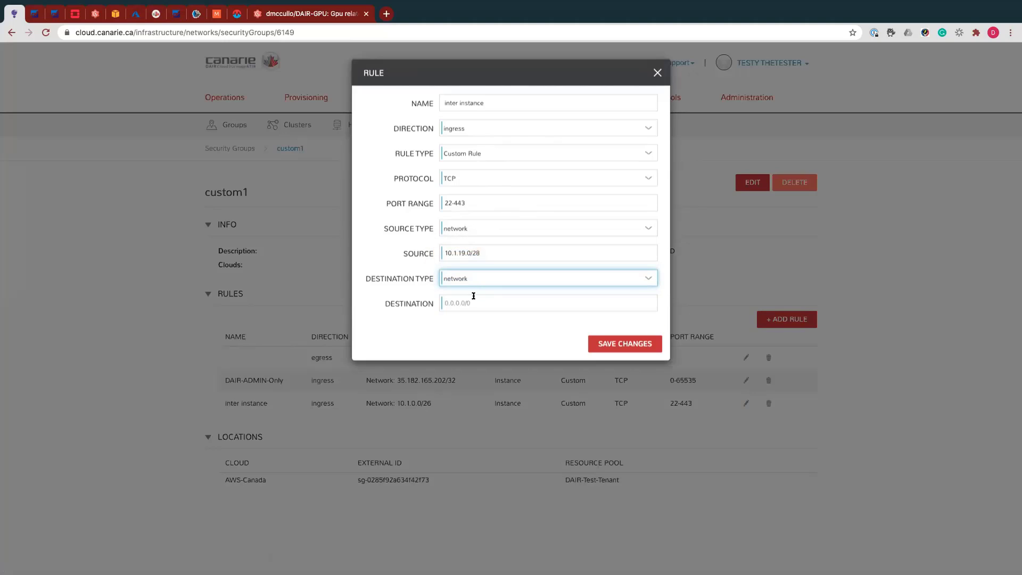
pyautogui.click(474, 297)
pyautogui.press('super+v')
pyautogui.click(628, 344)
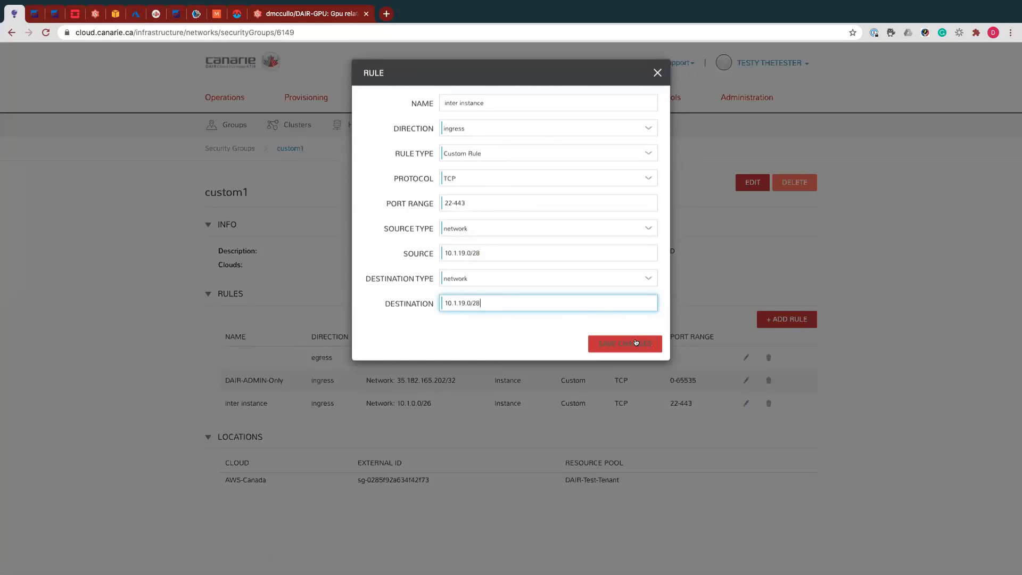
pyautogui.click(637, 343)
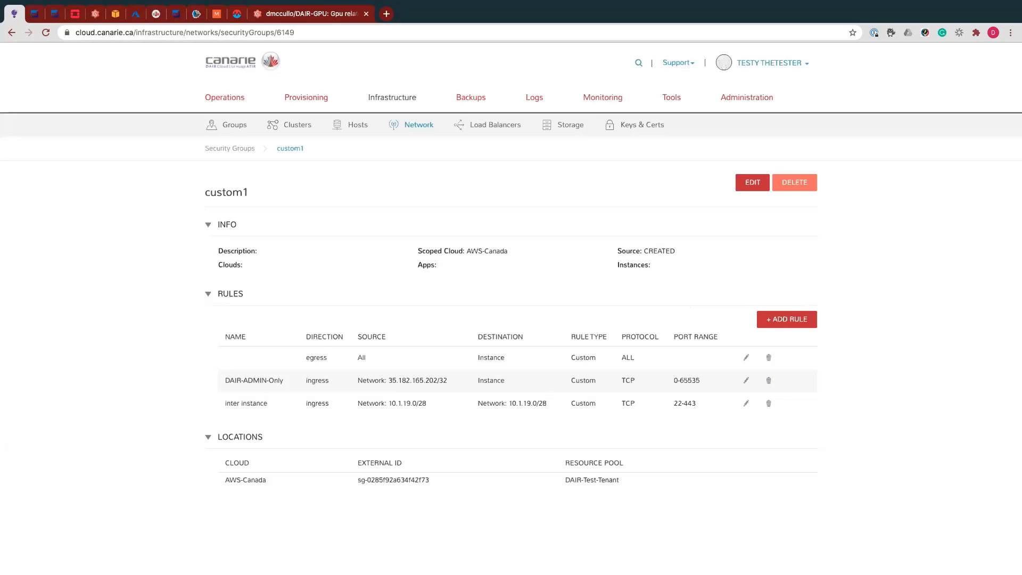
# View the TESTY-Console instance's details from the provisioning list, and return to the instances list
pyautogui.click(305, 99)
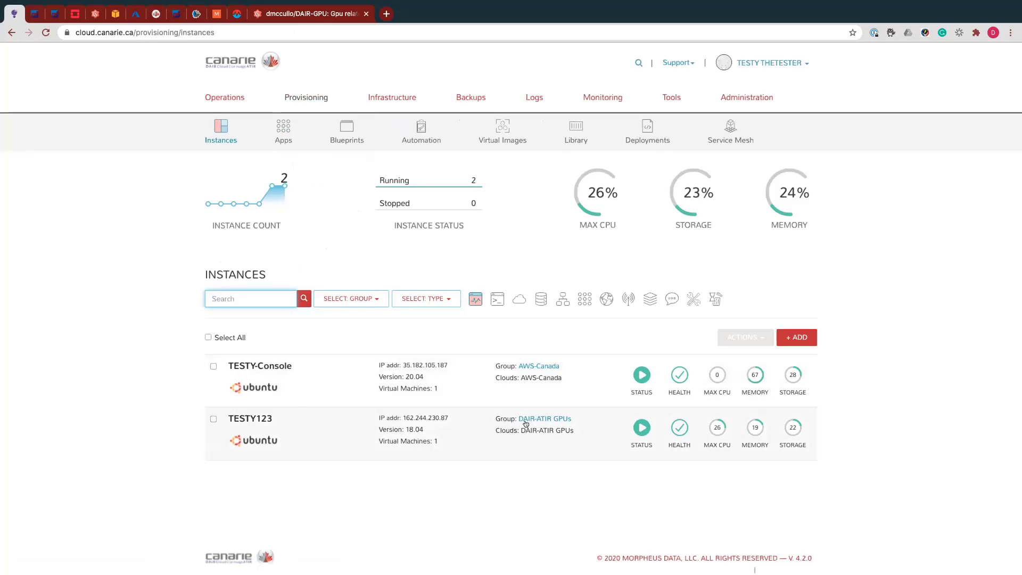
pyautogui.click(330, 373)
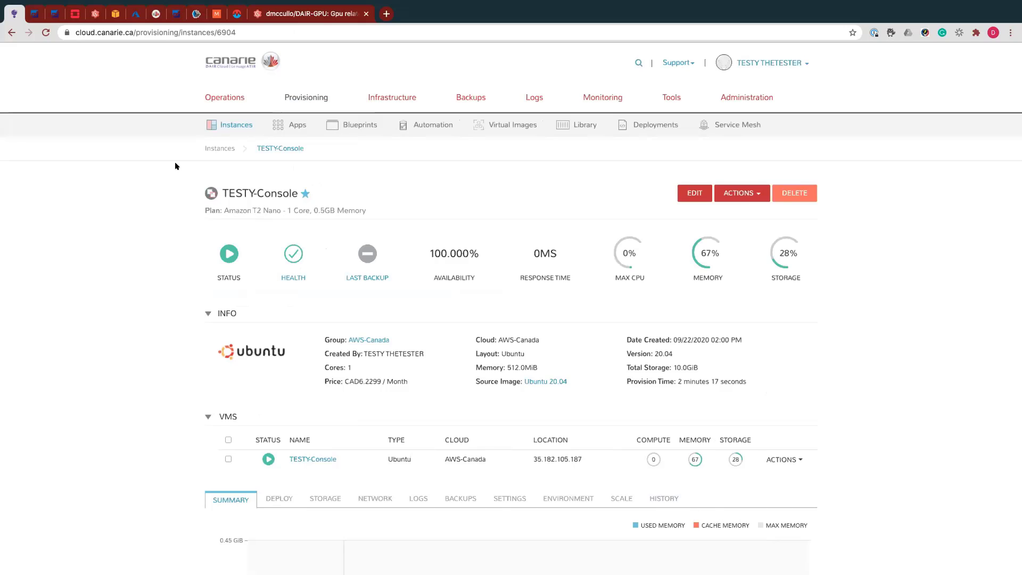
pyautogui.click(220, 148)
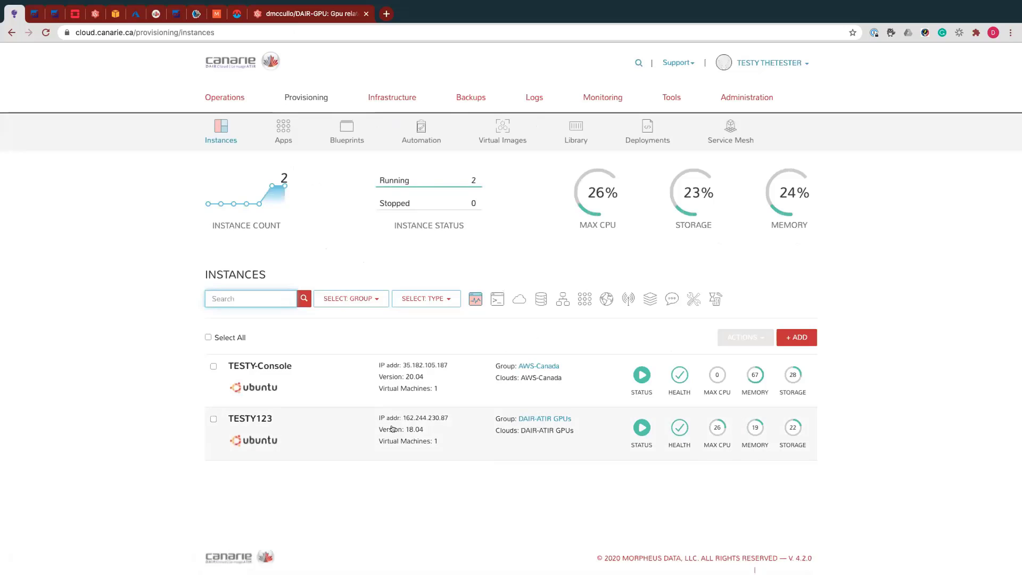
# Open the TESTY123 instance's console to examine its terminal session, and return to the instances list
pyautogui.click(394, 428)
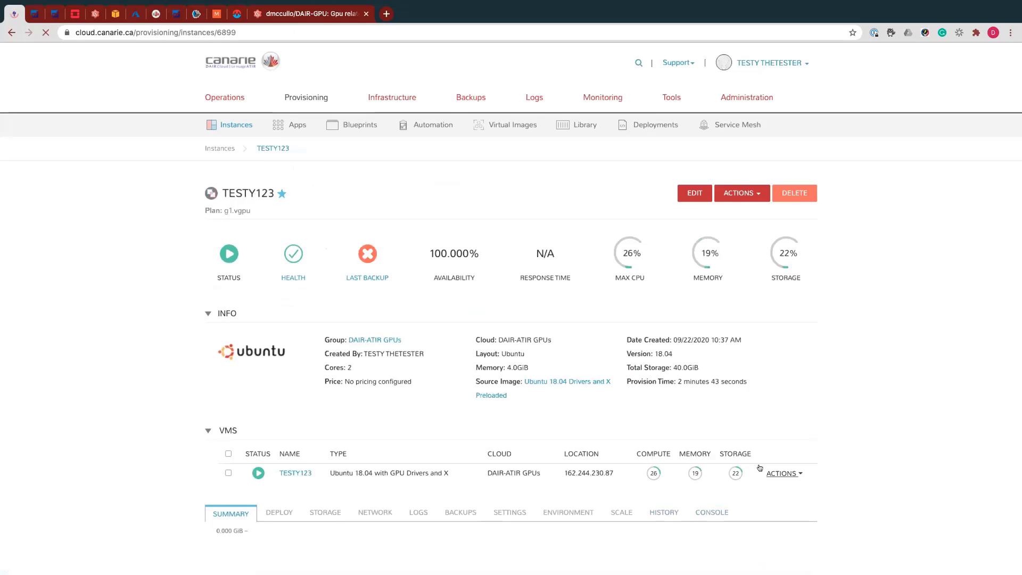
pyautogui.click(708, 512)
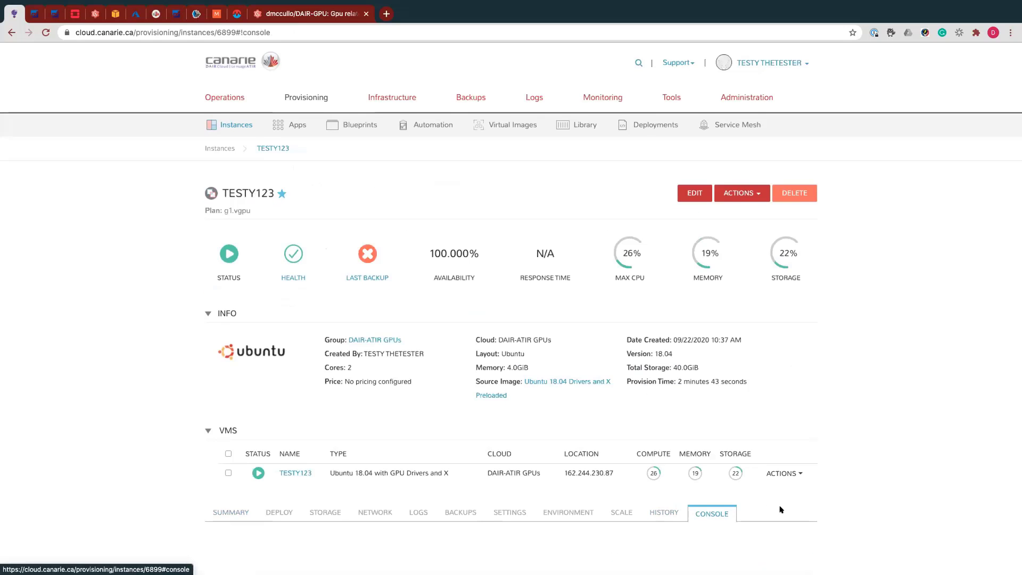
pyautogui.scroll(-3, 847, 498)
pyautogui.scroll(-3, 848, 448)
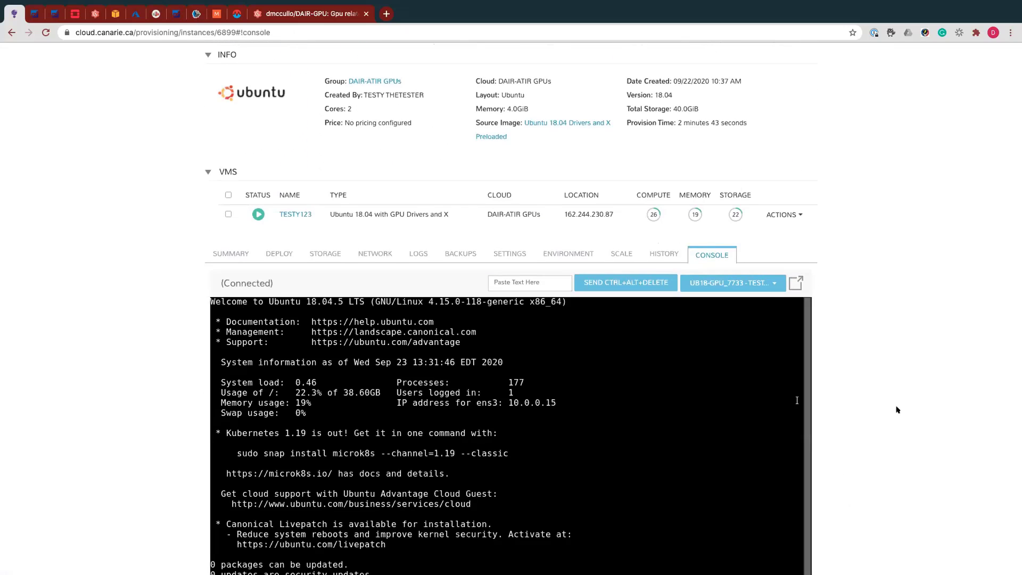
pyautogui.scroll(-5, 742, 414)
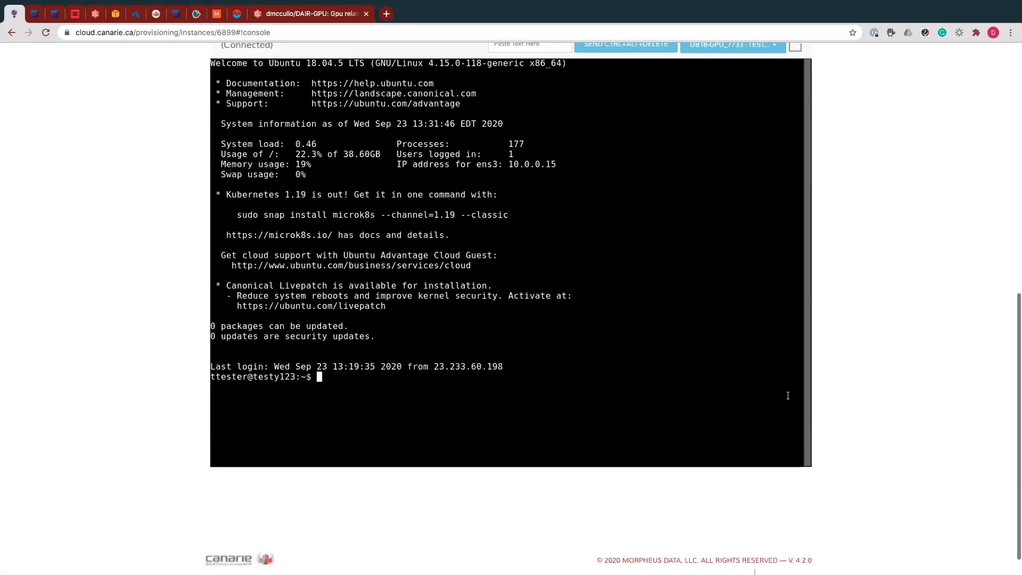
pyautogui.scroll(10, 889, 381)
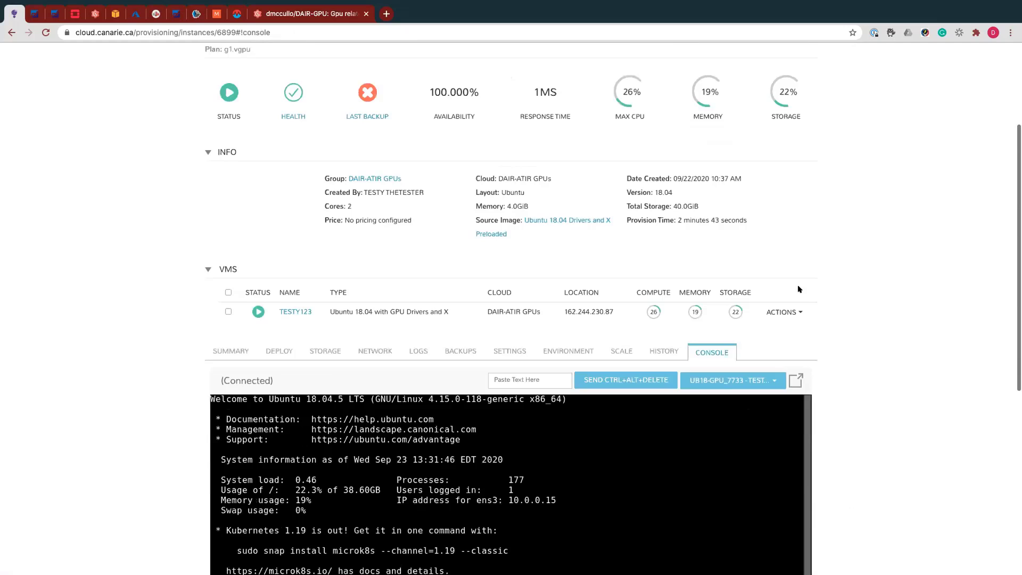
pyautogui.scroll(1, 336, 162)
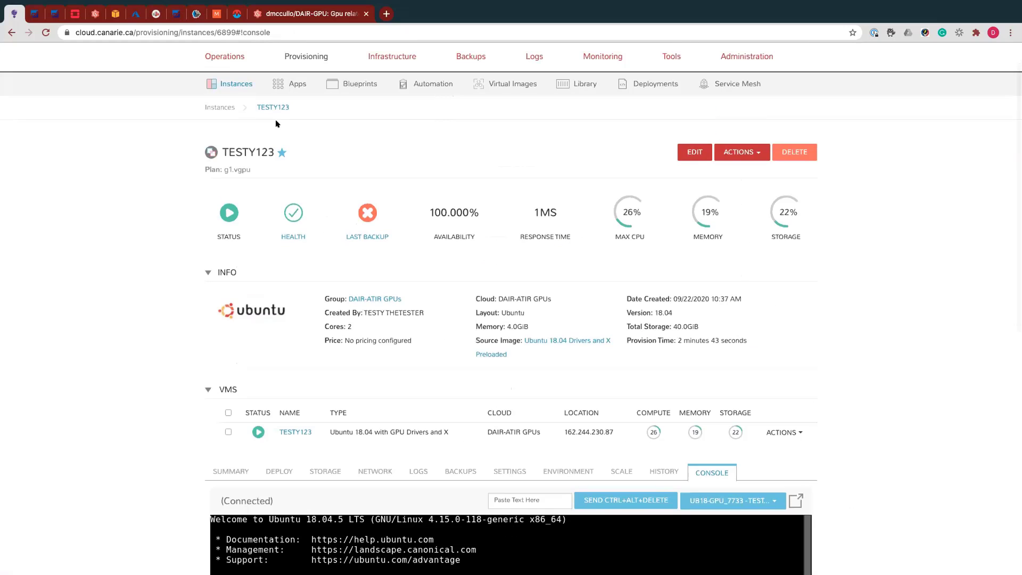
pyautogui.click(213, 107)
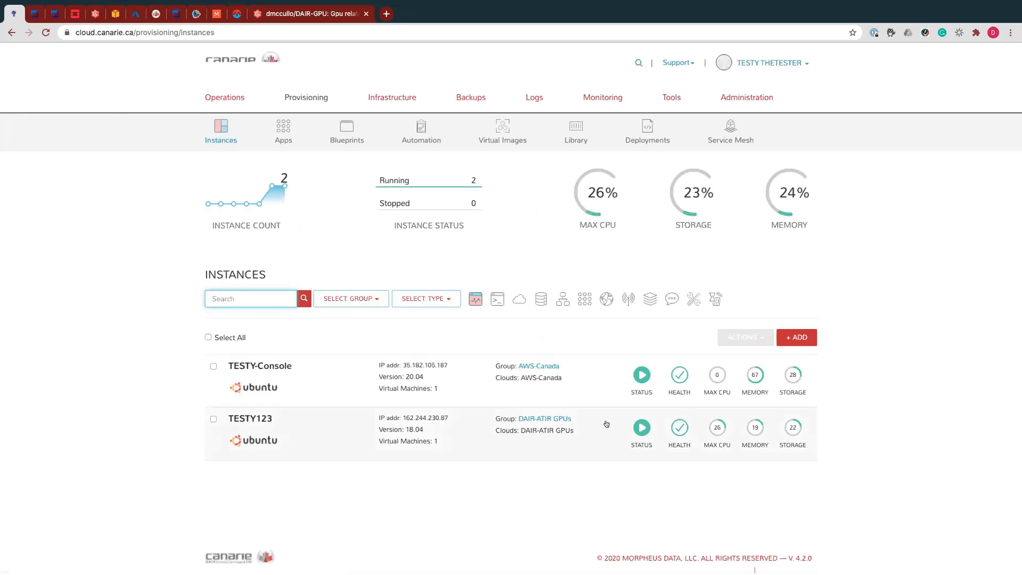
# Examine the TESTY-Console instance's details, including its VM and the available sections, and go back to the instances list
pyautogui.click(323, 374)
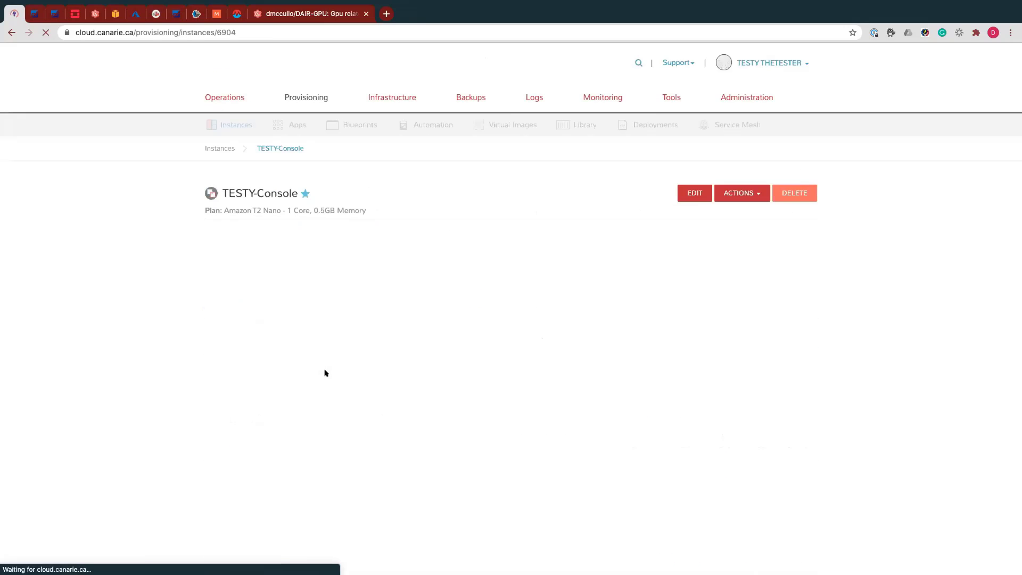
pyautogui.scroll(-3, 832, 426)
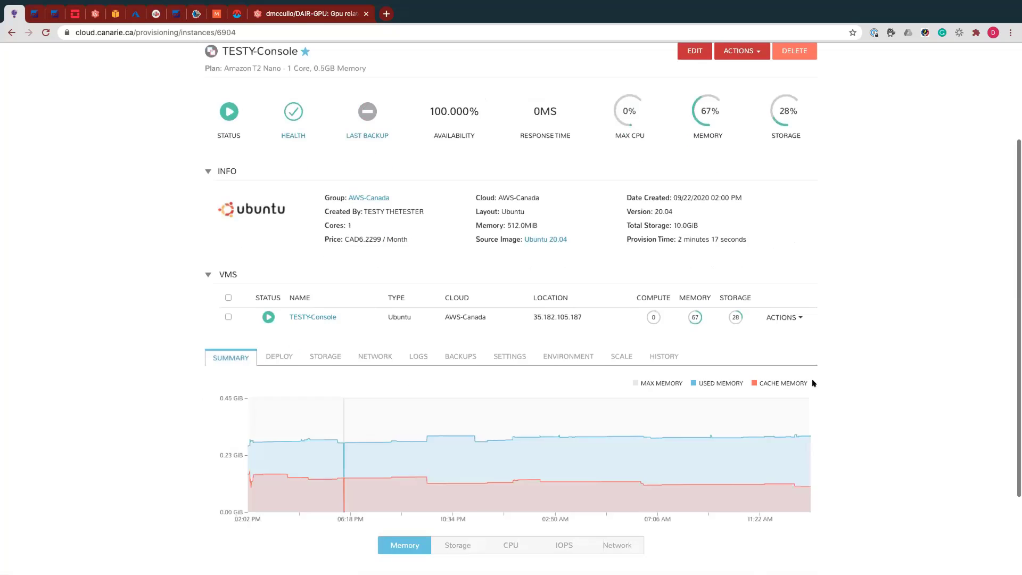
pyautogui.scroll(4, 906, 405)
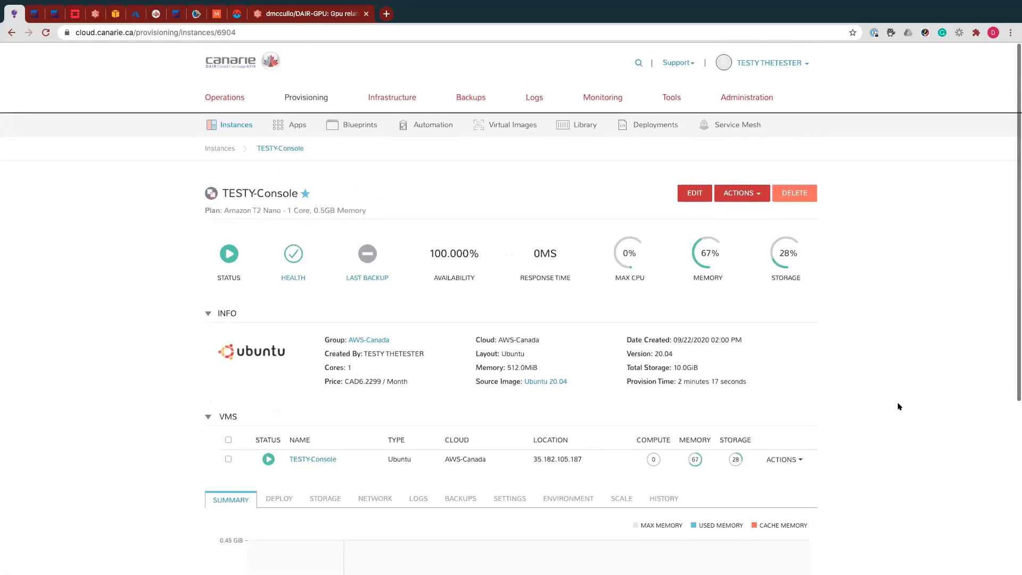
pyautogui.scroll(-3, 899, 402)
pyautogui.scroll(-1, 895, 397)
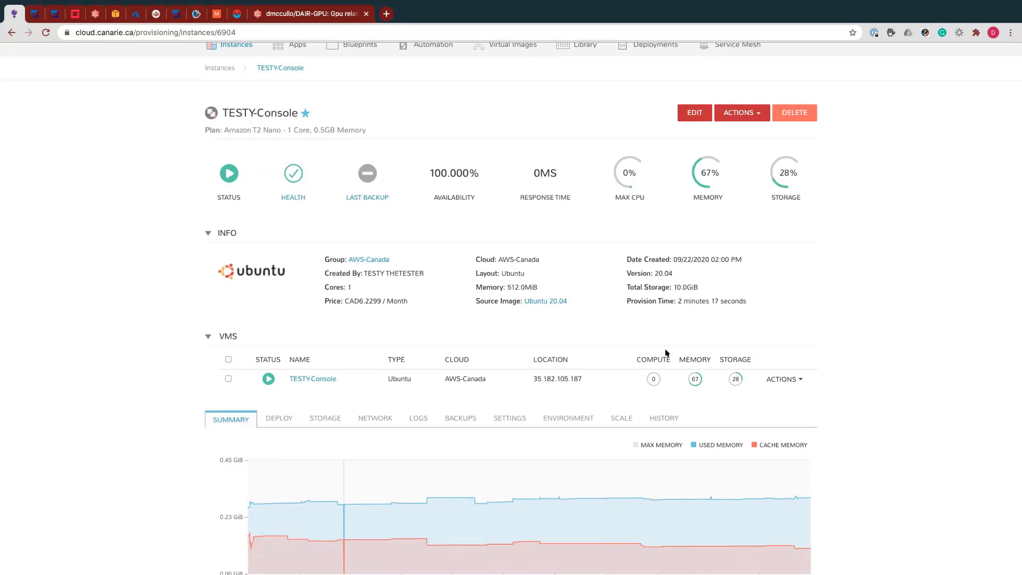
pyautogui.scroll(-1, 463, 340)
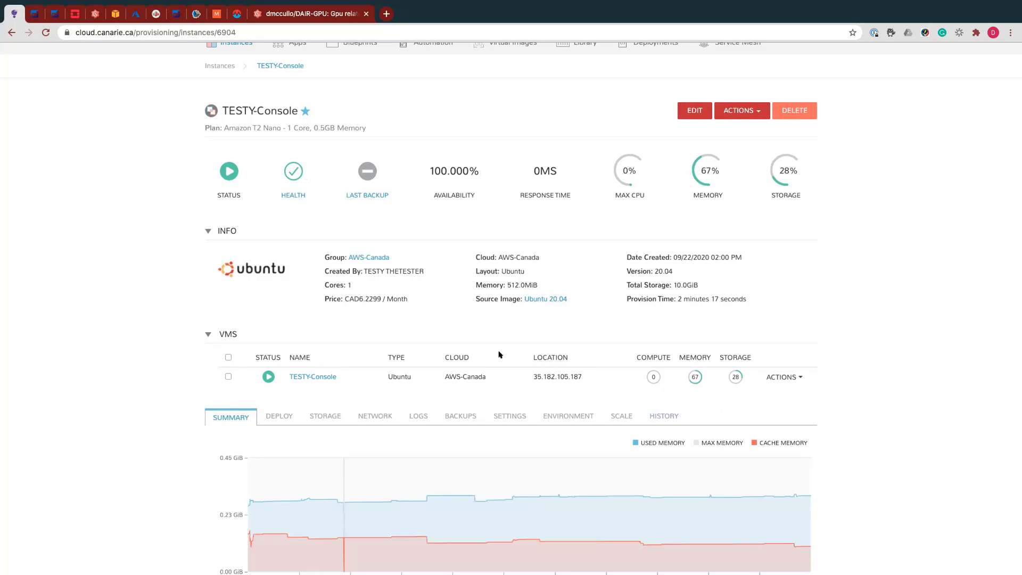
pyautogui.scroll(1, 572, 332)
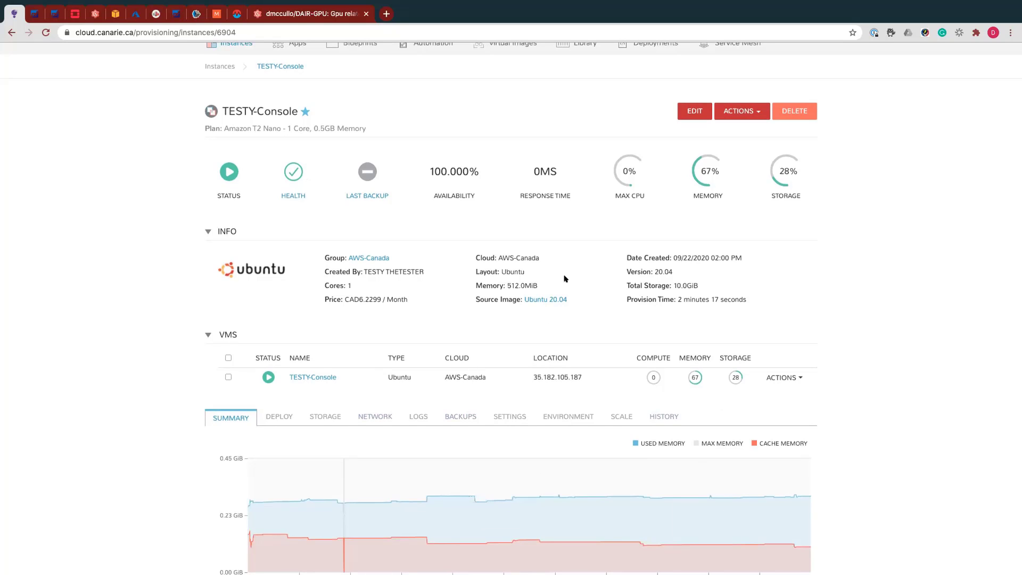
pyautogui.scroll(2, 597, 304)
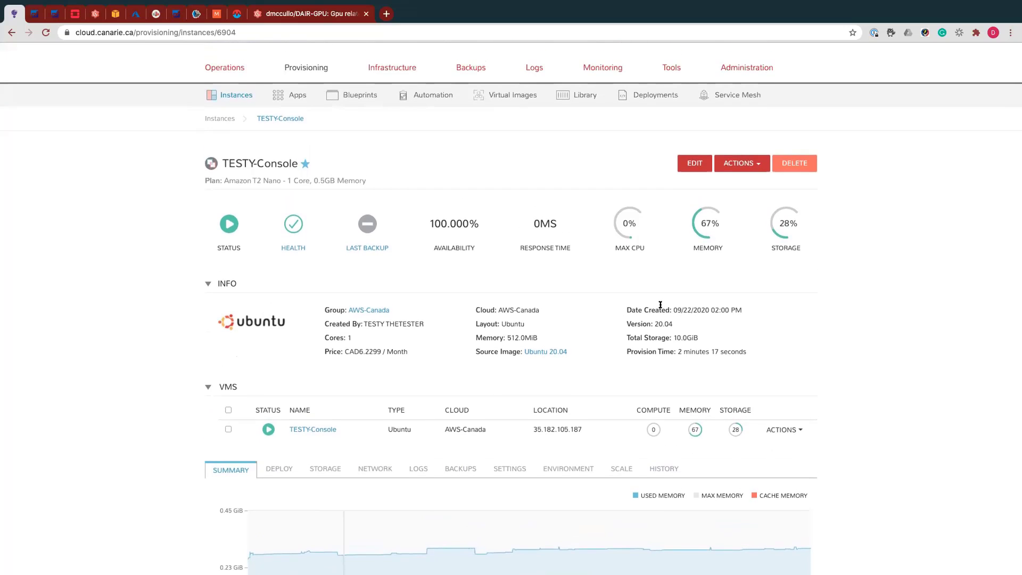
pyautogui.scroll(-4, 527, 217)
pyautogui.scroll(3, 628, 324)
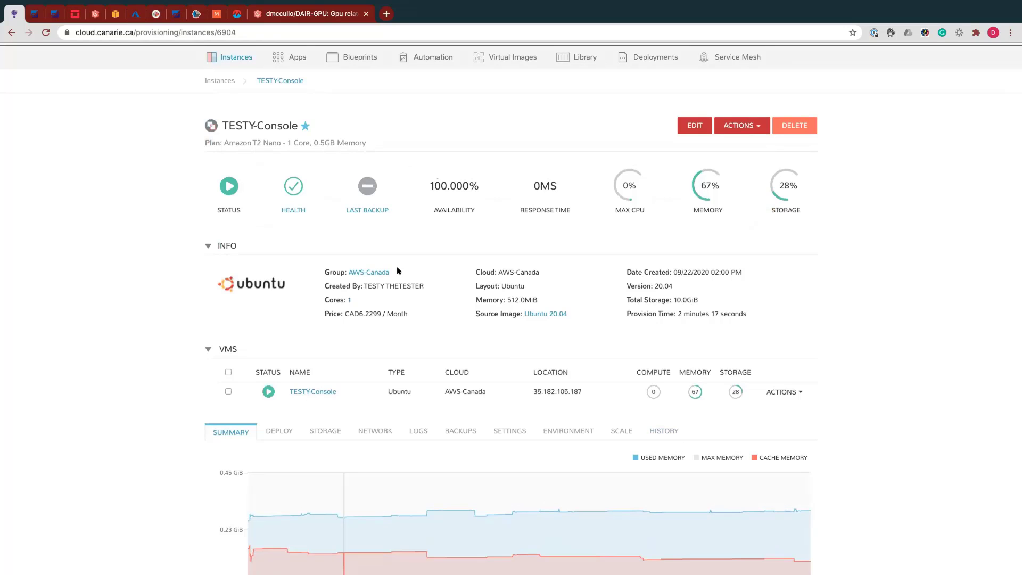
pyautogui.scroll(2, 398, 270)
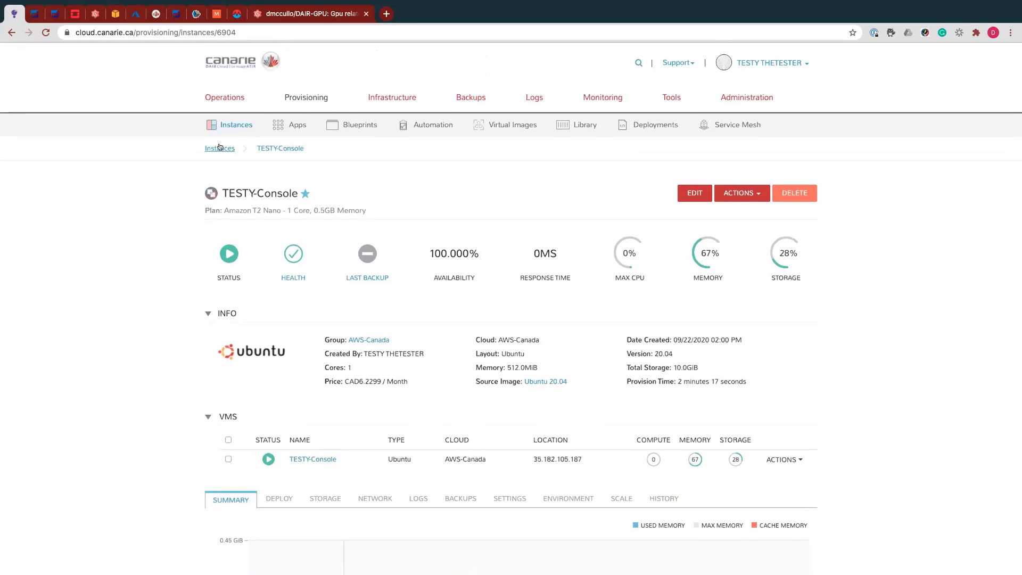
pyautogui.click(219, 148)
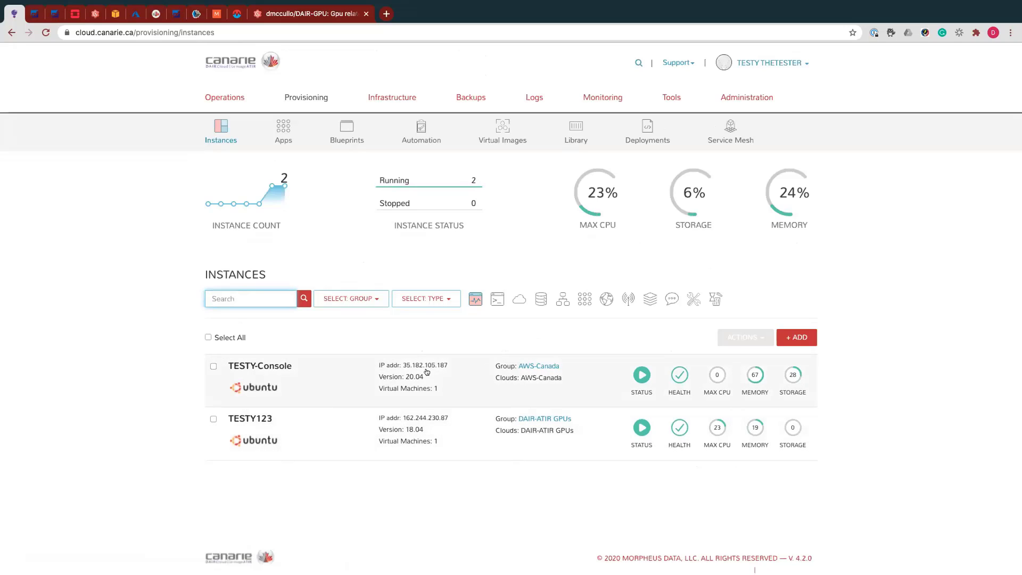
# Edit the TESTY-Console instance's host, copying its external IP 35.182.105.187 into the RPC host, and save the changes
pyautogui.click(321, 375)
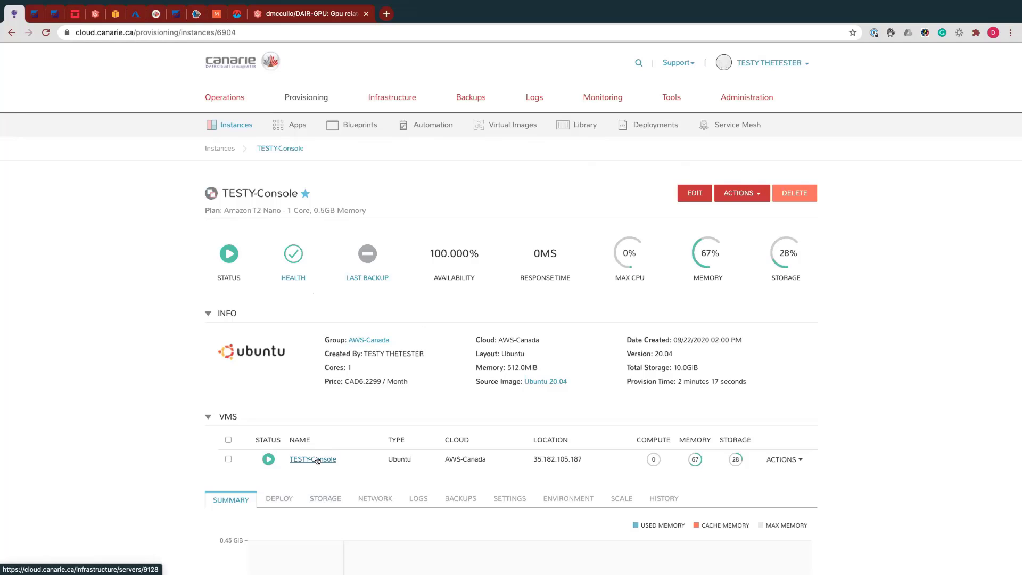
pyautogui.click(317, 460)
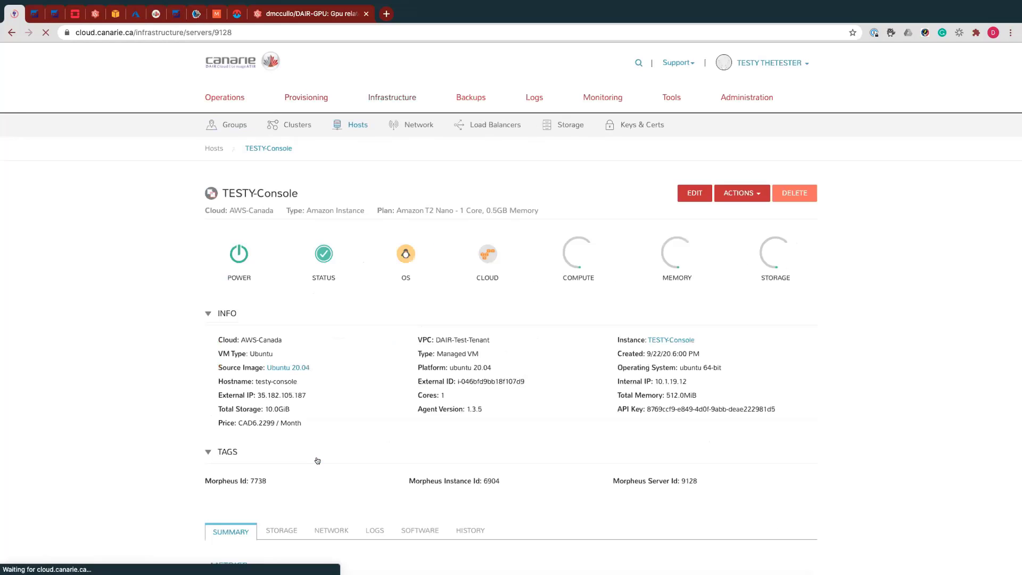
pyautogui.click(691, 193)
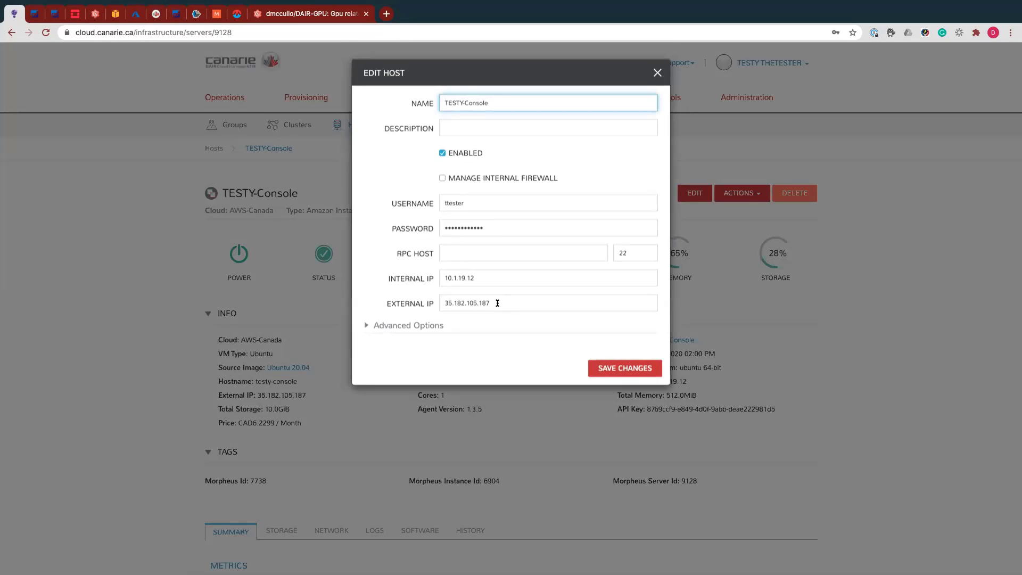
pyautogui.moveTo(497, 303); pyautogui.dragTo(431, 302)
pyautogui.press('super+c')
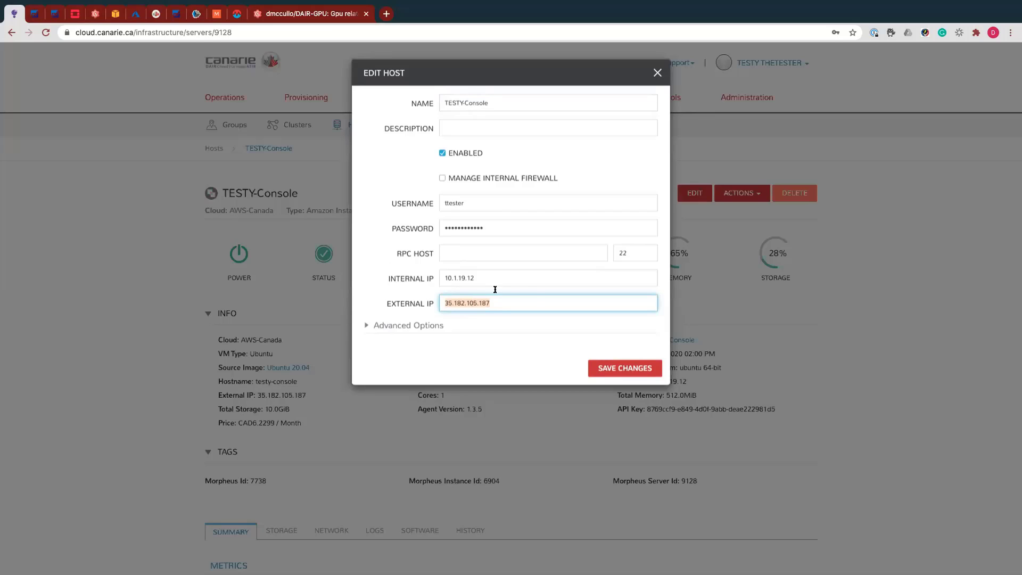
pyautogui.click(463, 251)
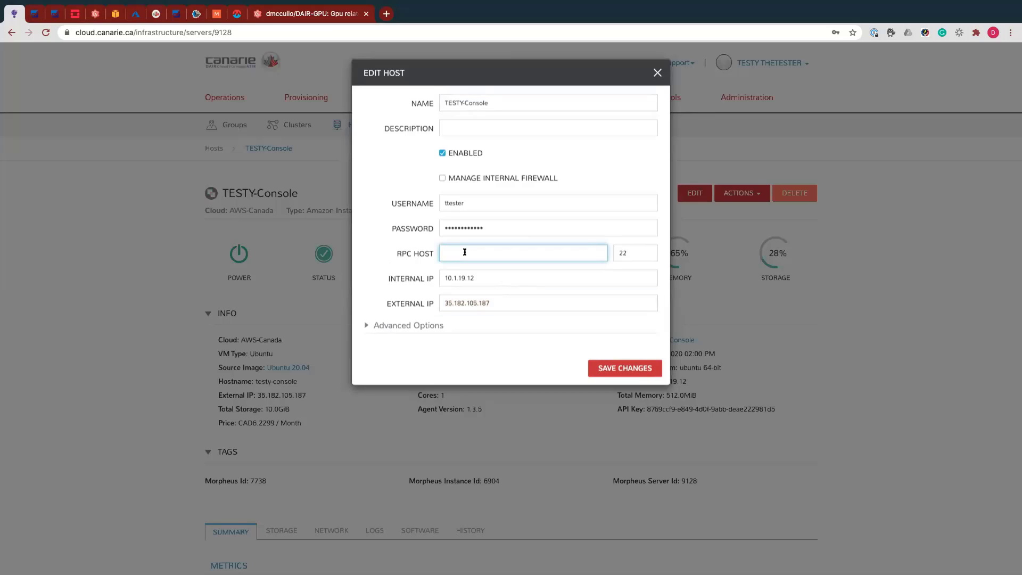
pyautogui.press('super+v')
pyautogui.click(625, 368)
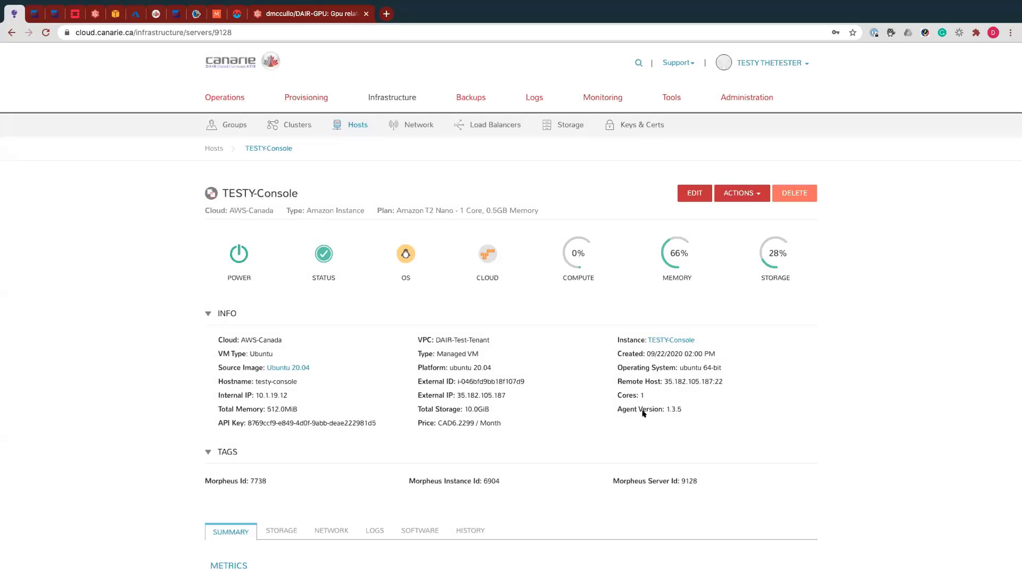
# Return to the provisioned TESTY-Console instance and open its console to check the terminal connection
pyautogui.scroll(-3, 820, 381)
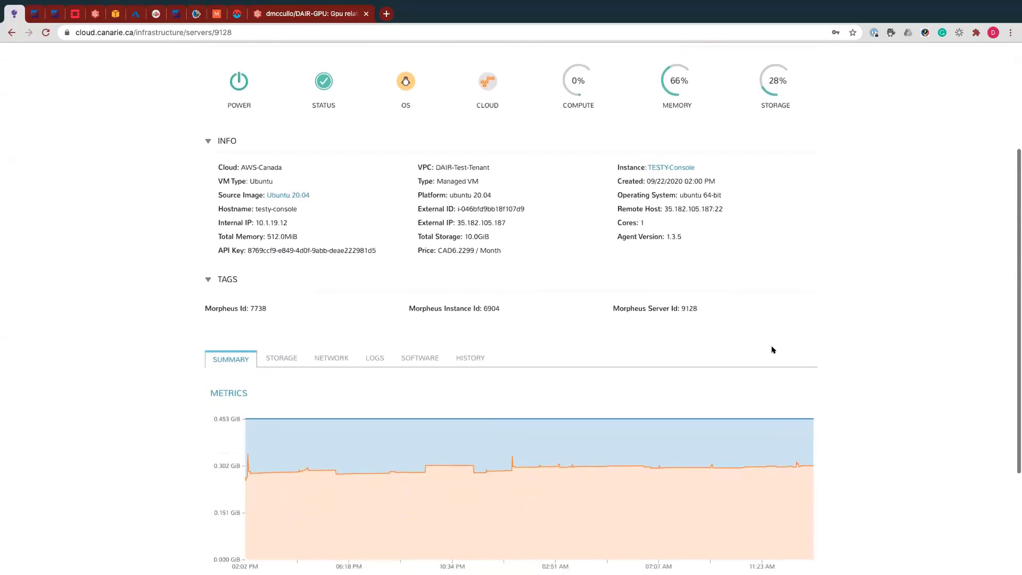
pyautogui.scroll(3, 772, 349)
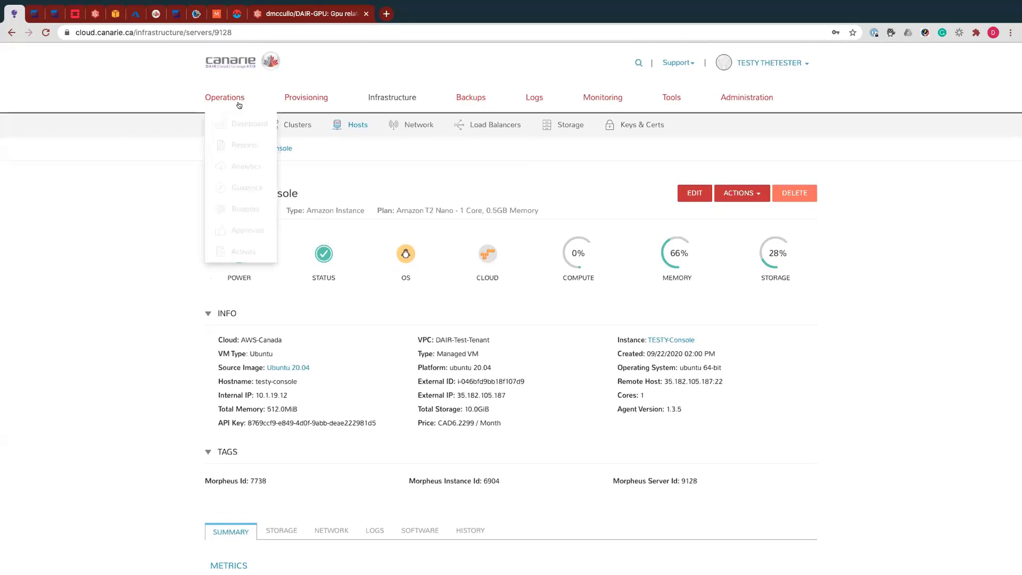
pyautogui.moveTo(306, 99)
pyautogui.click(316, 123)
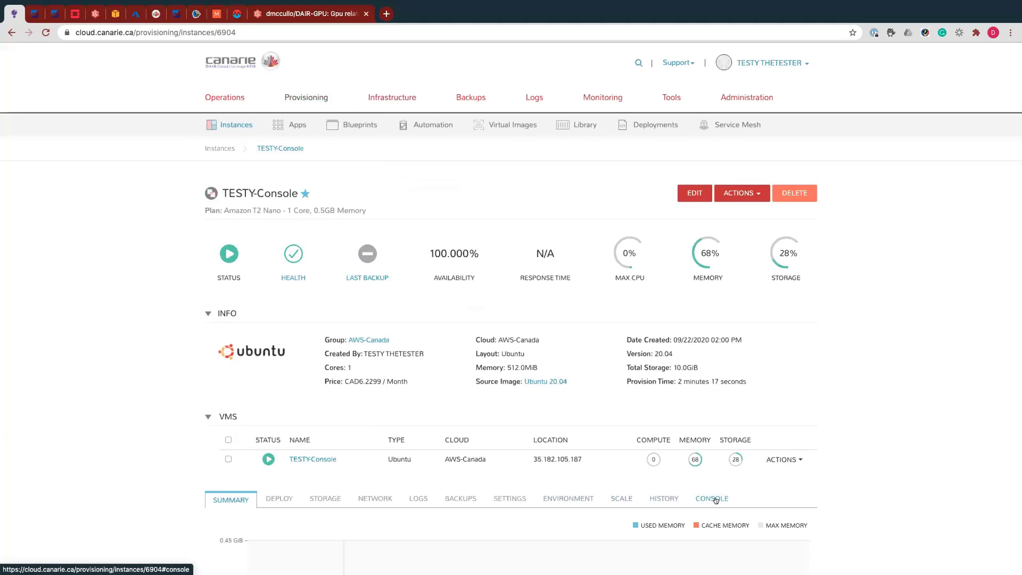
pyautogui.click(714, 500)
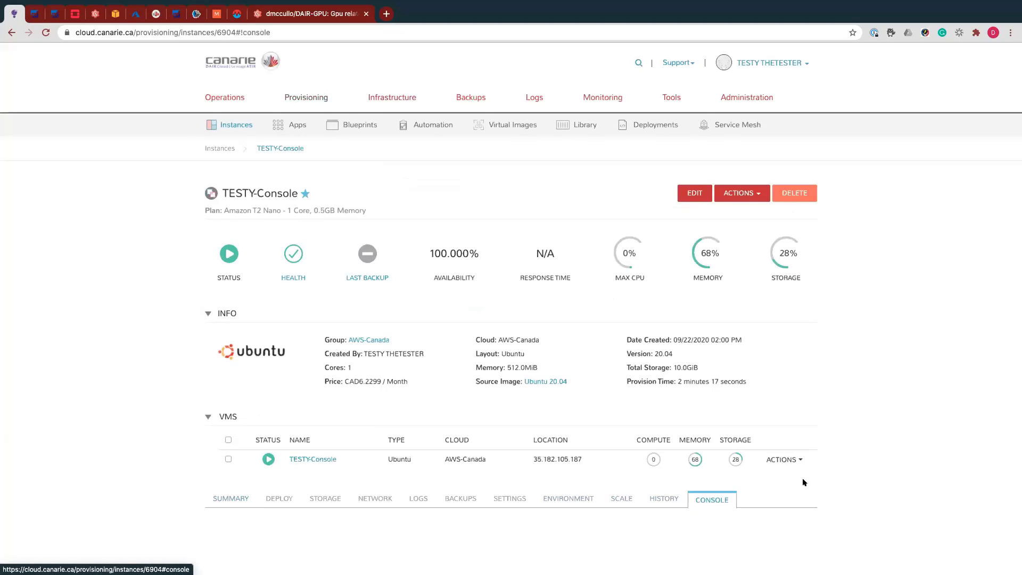
pyautogui.scroll(-7, 806, 479)
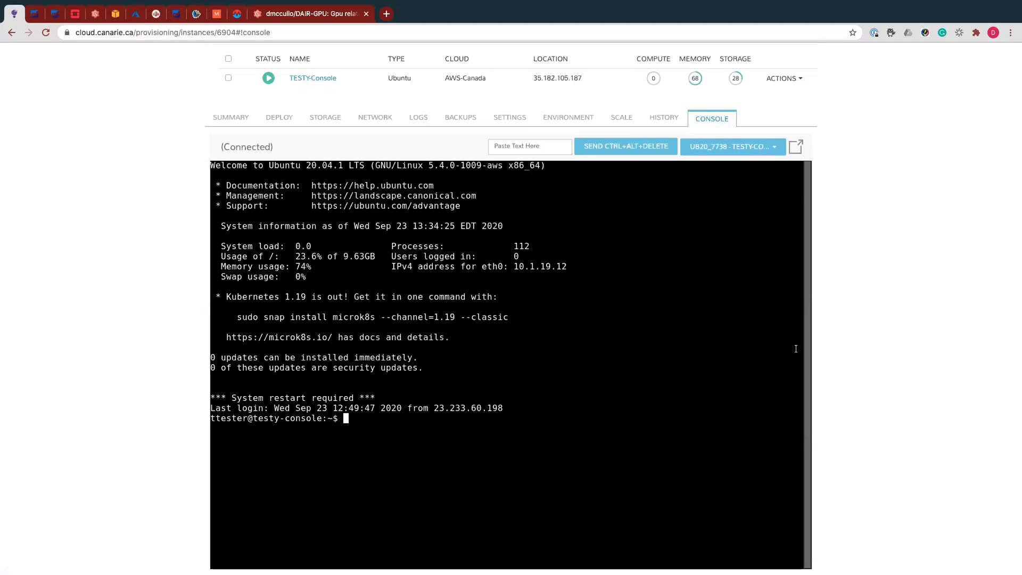
pyautogui.scroll(5, 796, 349)
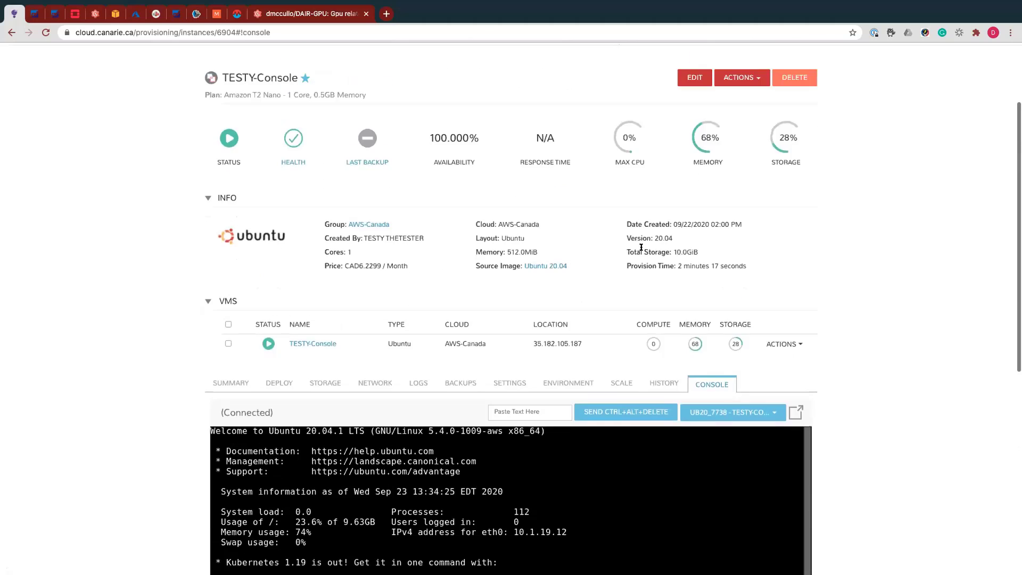
pyautogui.scroll(3, 641, 248)
# Open the operations budgets list and start a new budget named TEst-Budget
pyautogui.moveTo(232, 97)
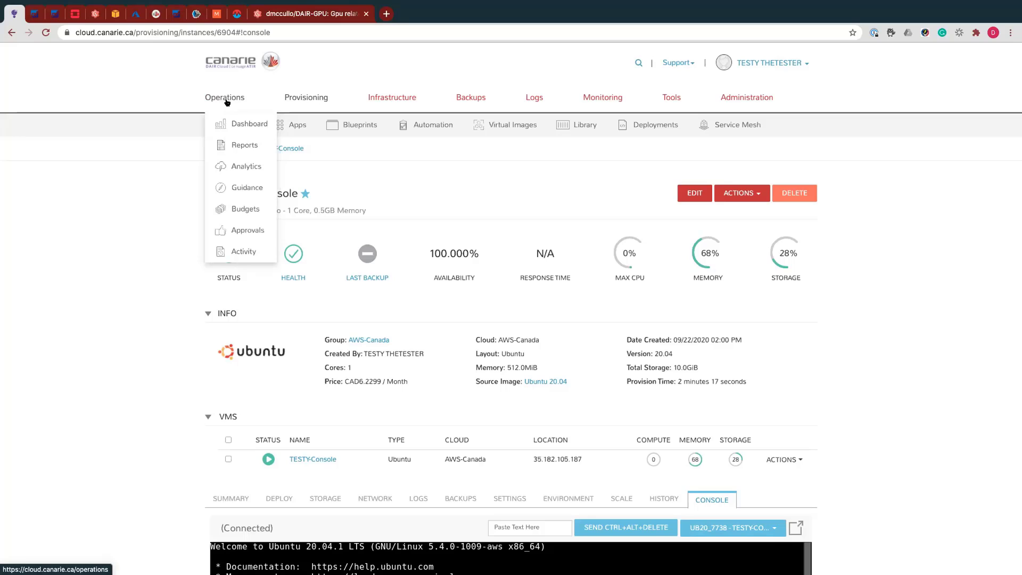
pyautogui.click(238, 208)
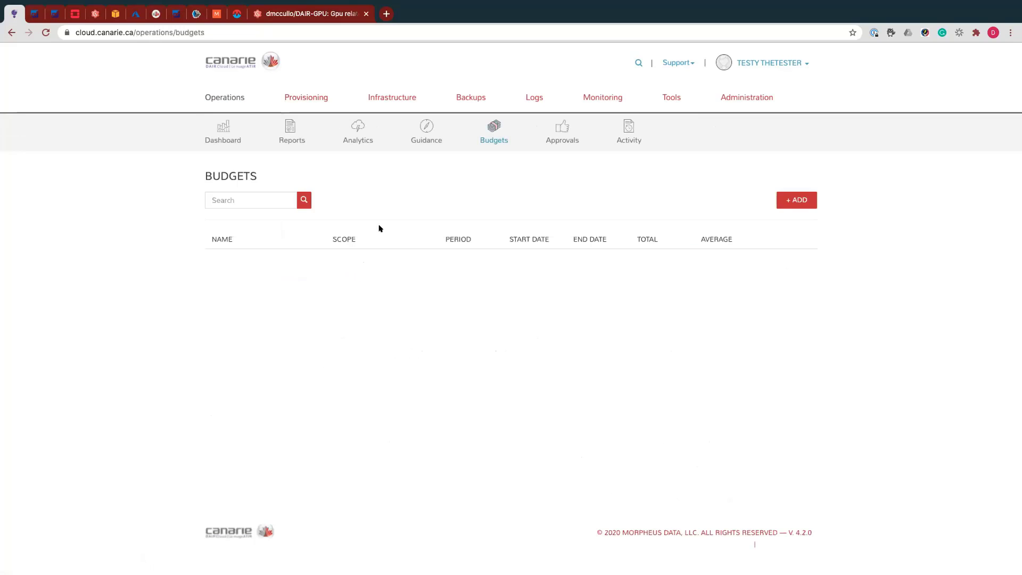
pyautogui.click(795, 201)
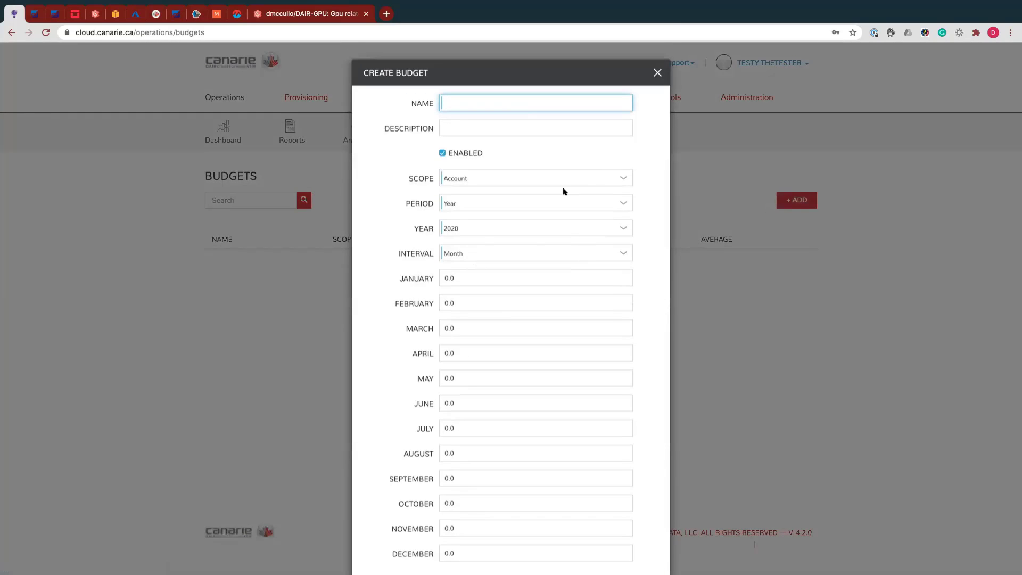
pyautogui.write('TEst-Budget')
# Set the January budget amount to 300 and copy the same amount into February
pyautogui.click(458, 277)
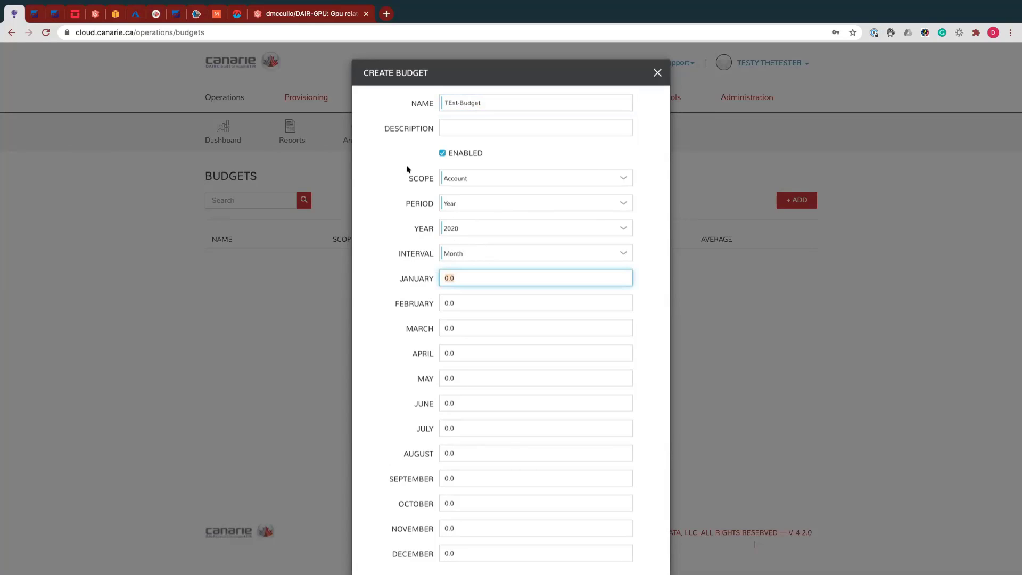
pyautogui.write('300')
pyautogui.click(413, 276)
pyautogui.hotkey('ctrl', 'c')
pyautogui.click(458, 303)
pyautogui.hotkey('ctrl', 'v')
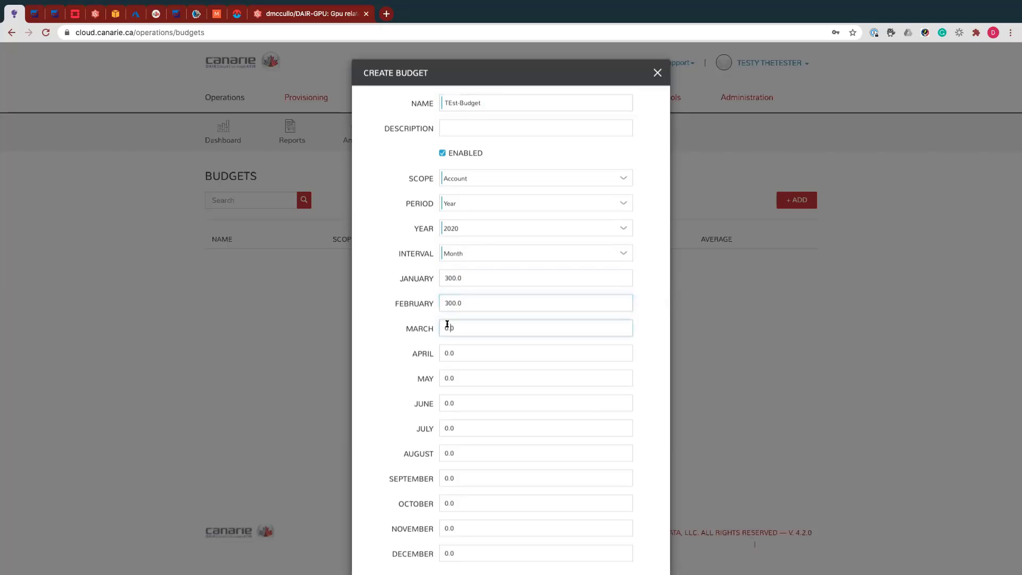
# Set the March, April, May, June, July and August budget amounts to 300.0 by copying the February value
pyautogui.click(448, 327)
pyautogui.hotkey('ctrl', 'v')
pyautogui.click(449, 347)
pyautogui.hotkey('ctrl', 'v')
pyautogui.click(446, 371)
pyautogui.hotkey('ctrl', 'v')
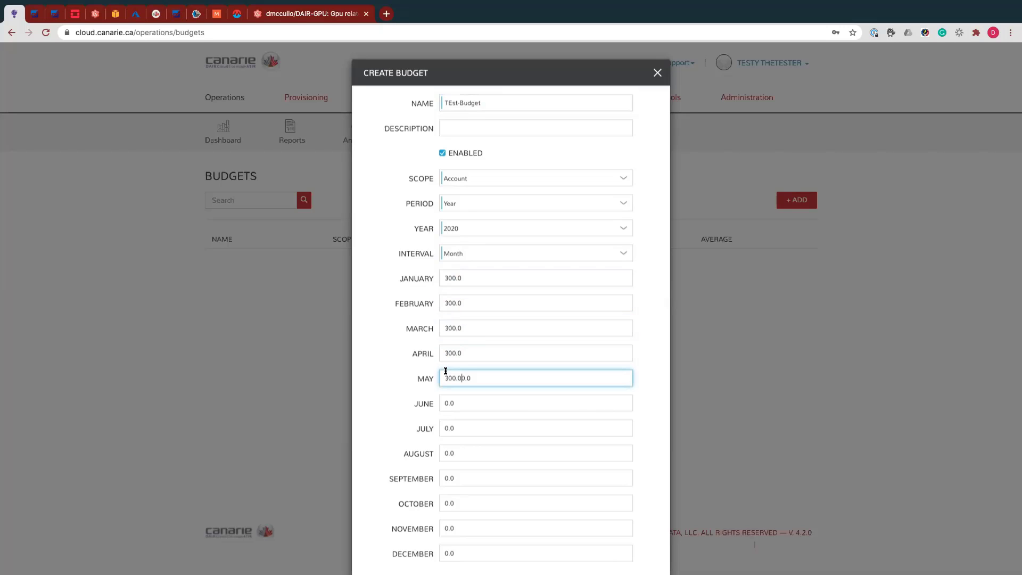
pyautogui.moveTo(486, 387); pyautogui.dragTo(448, 478)
pyautogui.hotkey('ctrl', 'v')
pyautogui.hotkey('ctrl', 'v')
pyautogui.hotkey('ctrl', 'v')
pyautogui.hotkey('ctrl', 'v')
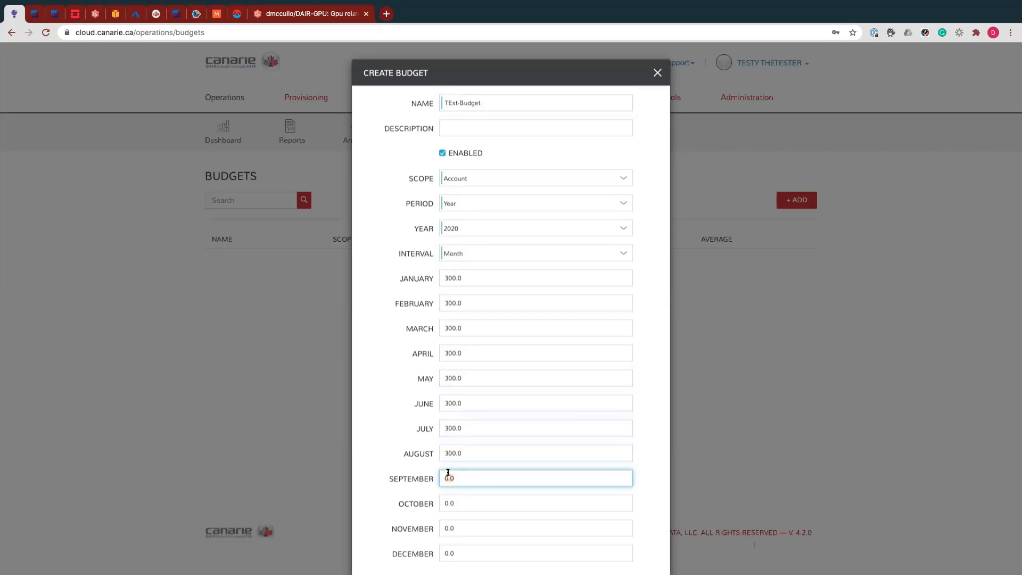
# Set the September through December budget amounts to 300.0 and save TEst-Budget
pyautogui.hotkey('ctrl', 'v')
pyautogui.scroll(-2, 479, 466)
pyautogui.doubleClick(449, 449)
pyautogui.hotkey('ctrl', 'v')
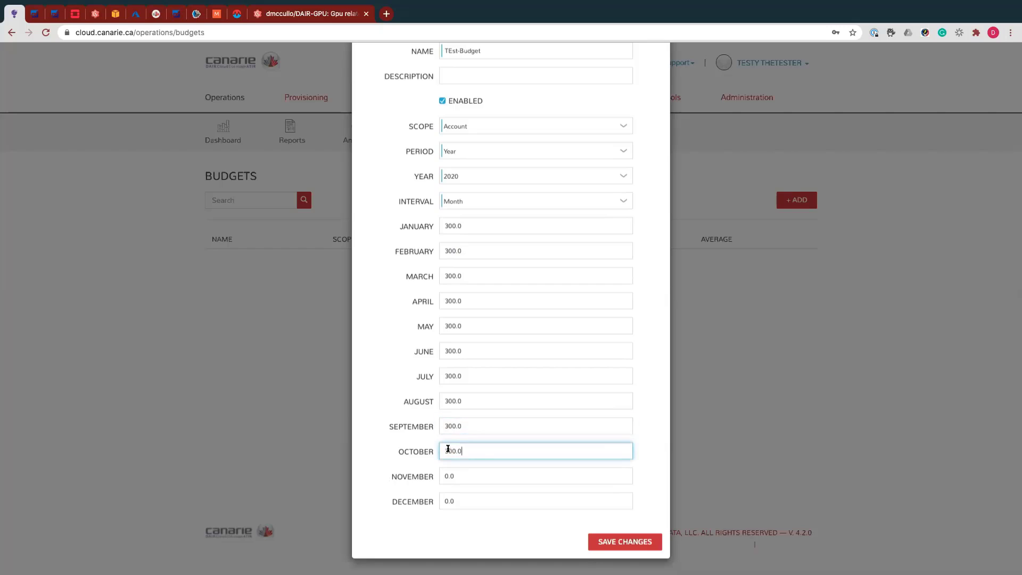
pyautogui.doubleClick(446, 473)
pyautogui.hotkey('ctrl', 'v')
pyautogui.doubleClick(446, 500)
pyautogui.hotkey('ctrl', 'v')
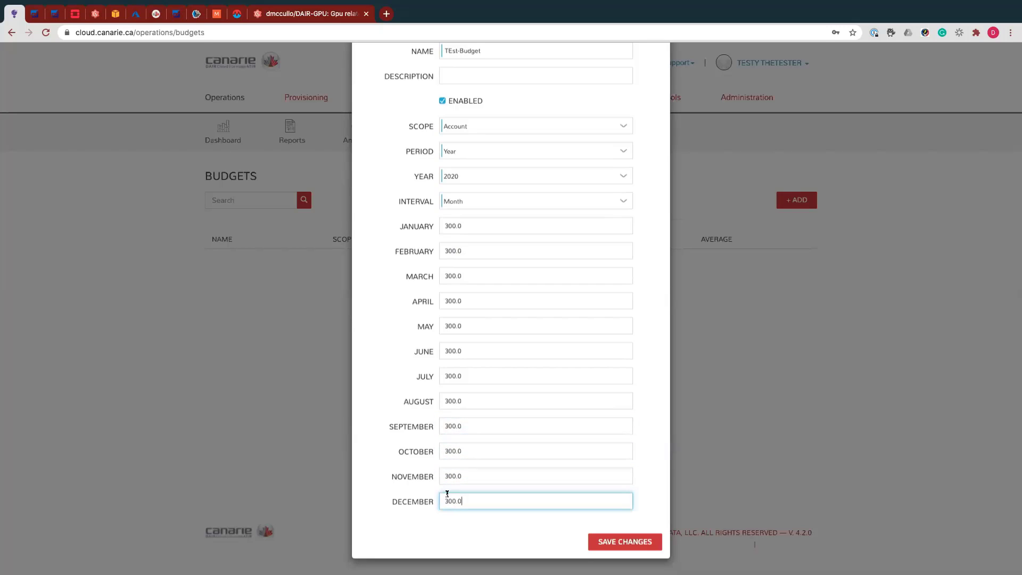
pyautogui.click(608, 539)
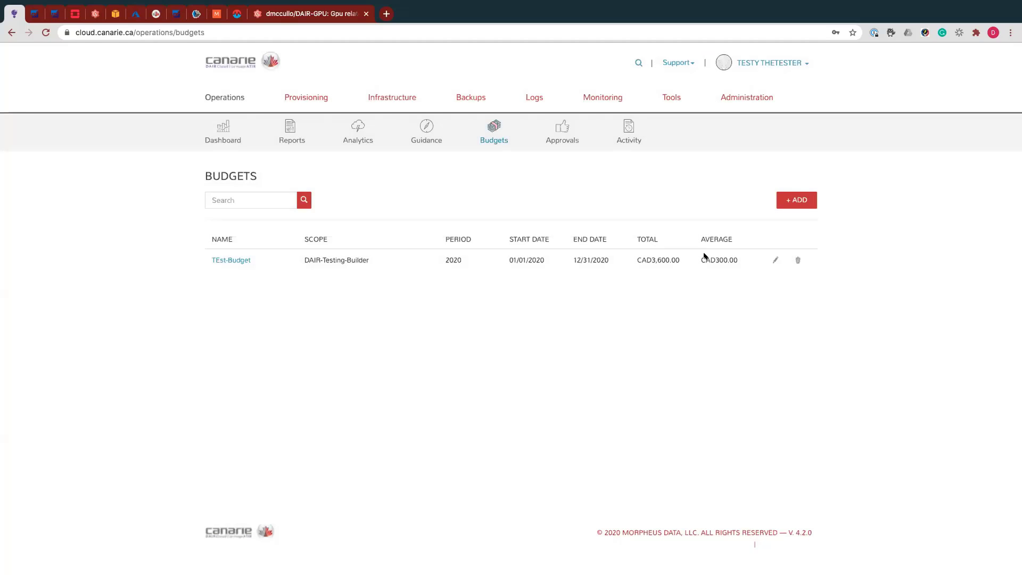
# Open TEst-Budget and compare each month's actual spending with its budget in the summary chart
pyautogui.click(224, 261)
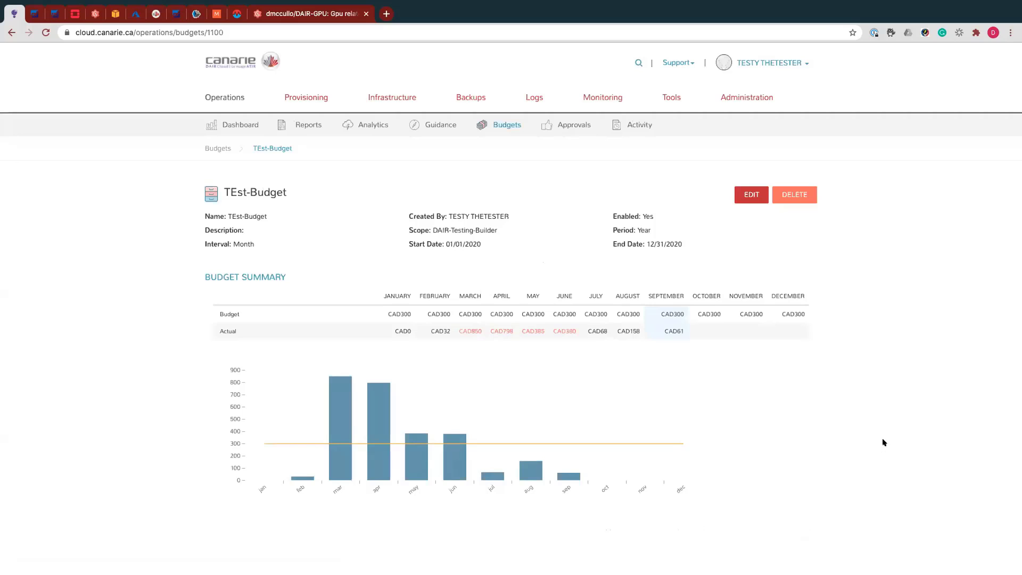
pyautogui.moveTo(327, 452)
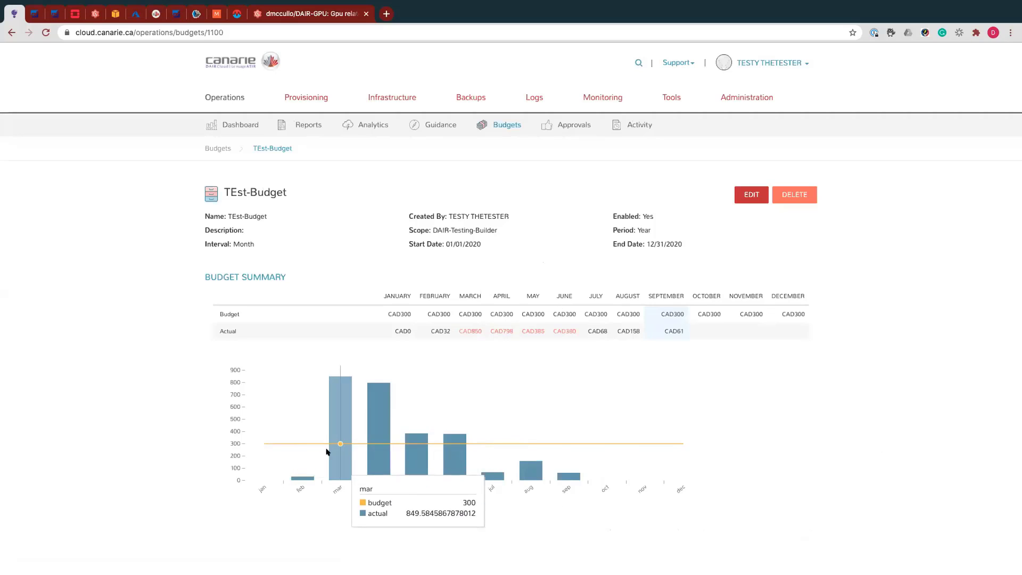
pyautogui.moveTo(359, 439)
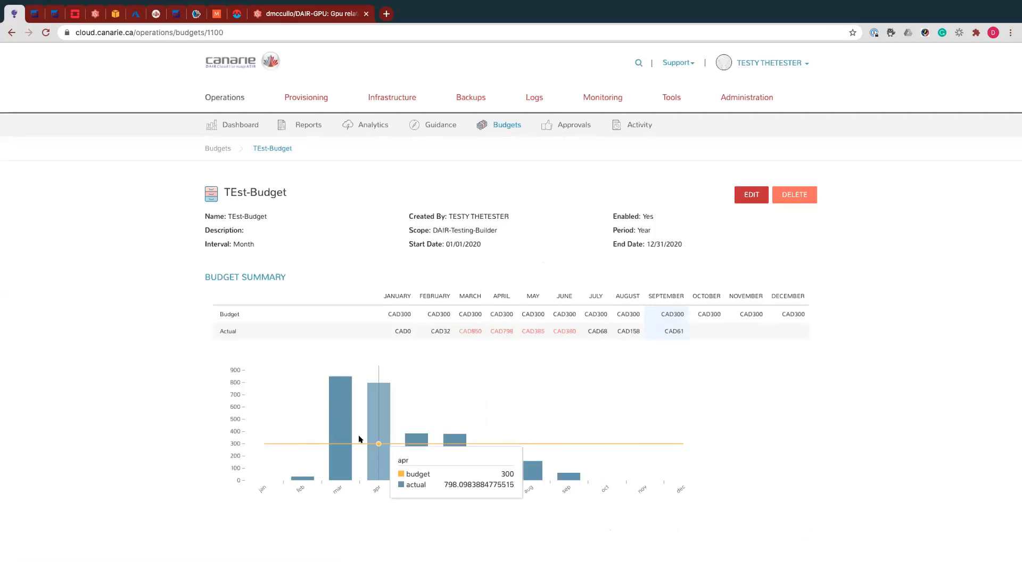
pyautogui.moveTo(449, 447)
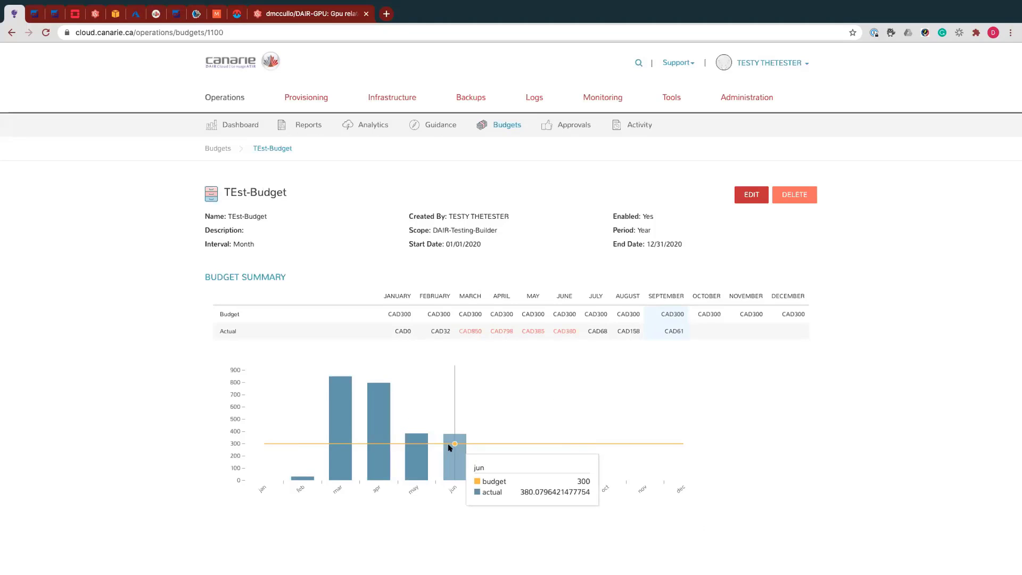
pyautogui.moveTo(529, 466)
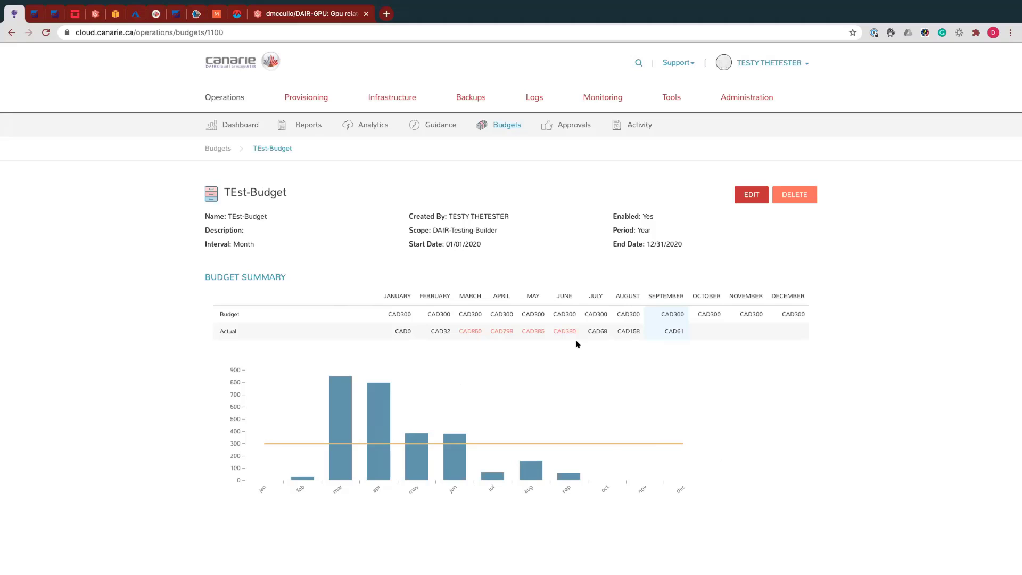
pyautogui.moveTo(572, 474)
pyautogui.moveTo(463, 426)
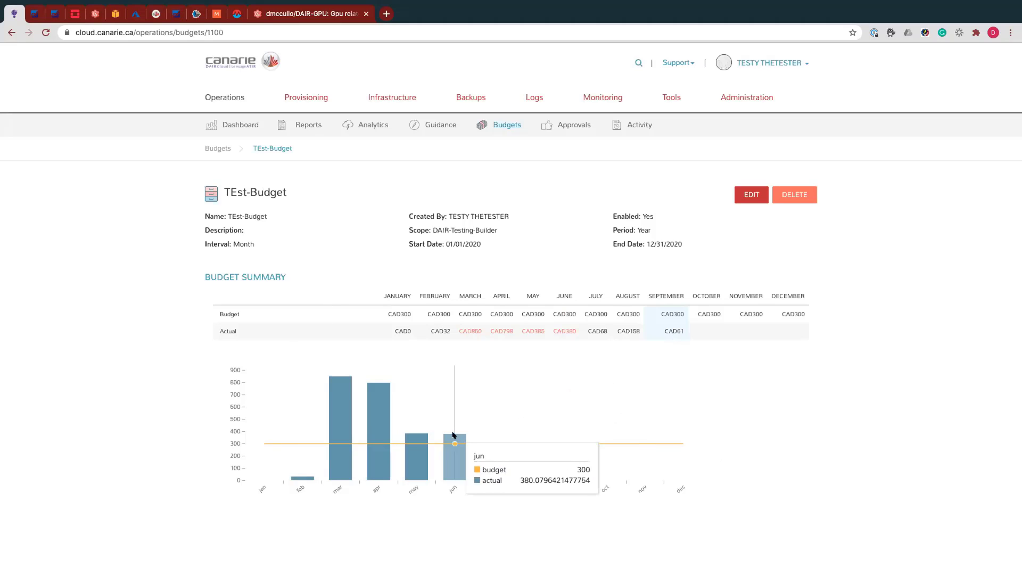
pyautogui.moveTo(374, 415)
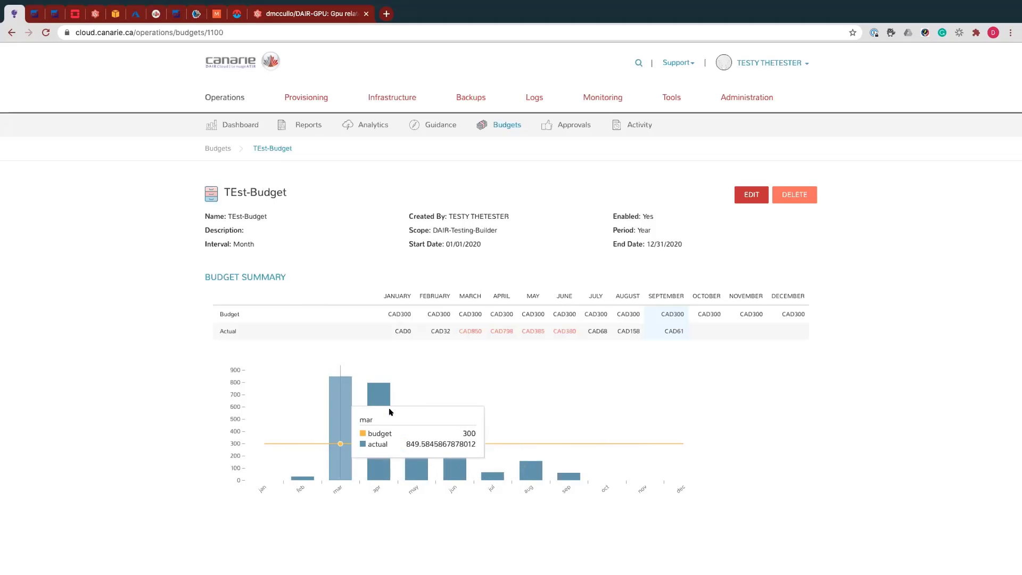
pyautogui.moveTo(490, 416)
pyautogui.moveTo(526, 442)
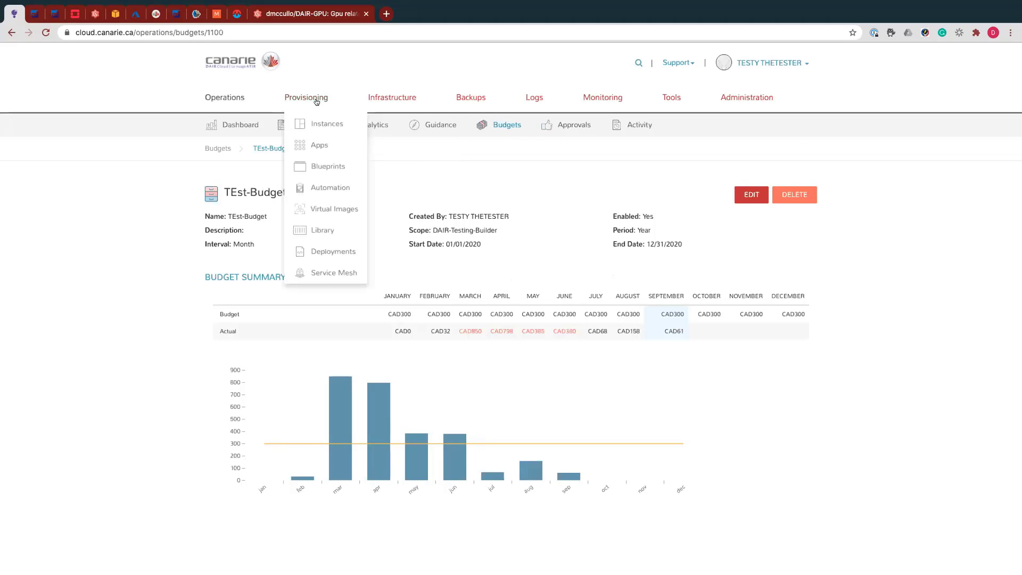
pyautogui.moveTo(568, 88)
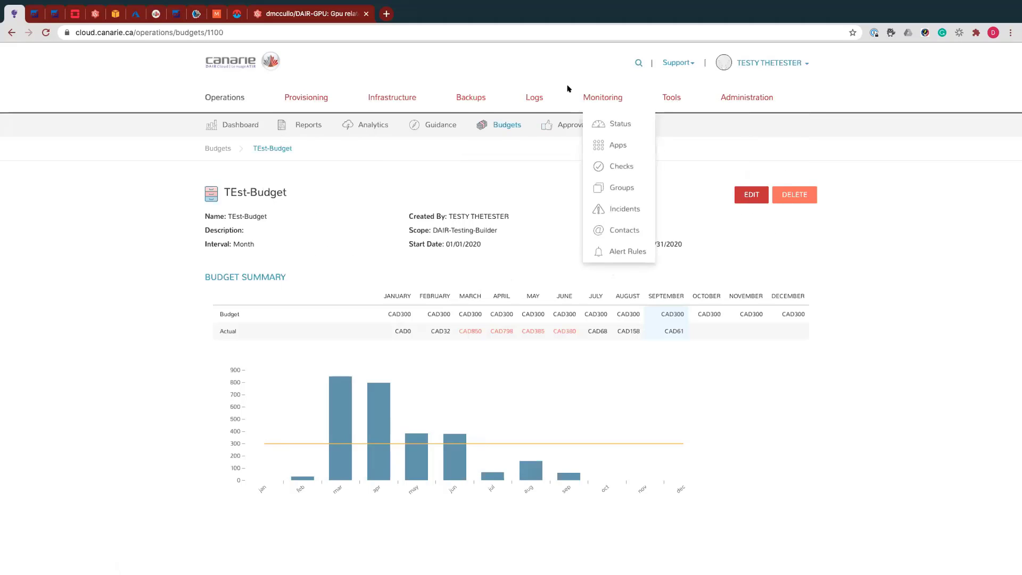
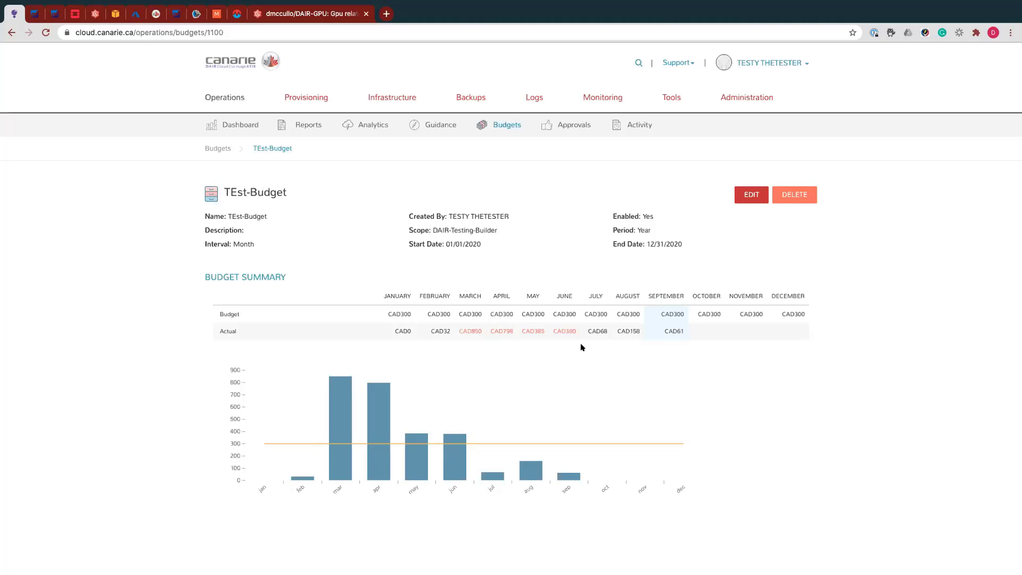
# Return to the budgets list, review TEst-Budget's monthly amounts in its edit form, and close the form without saving
pyautogui.click(215, 148)
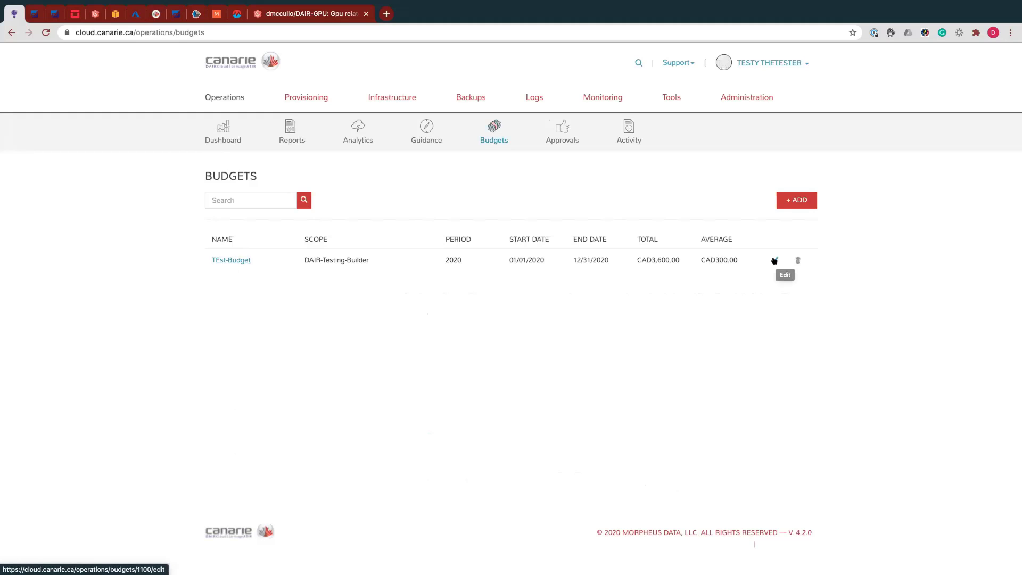
pyautogui.click(774, 261)
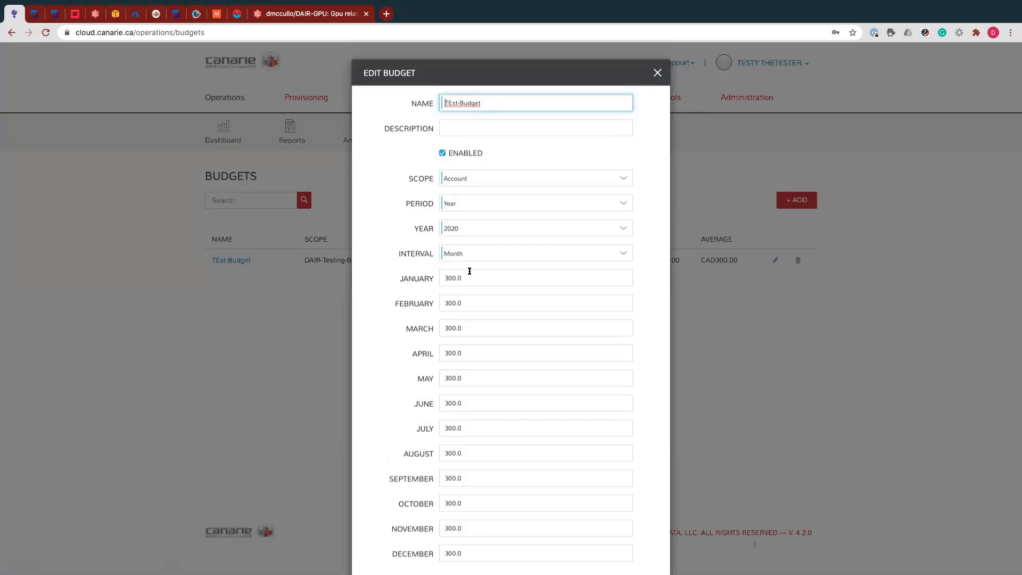
pyautogui.click(469, 271)
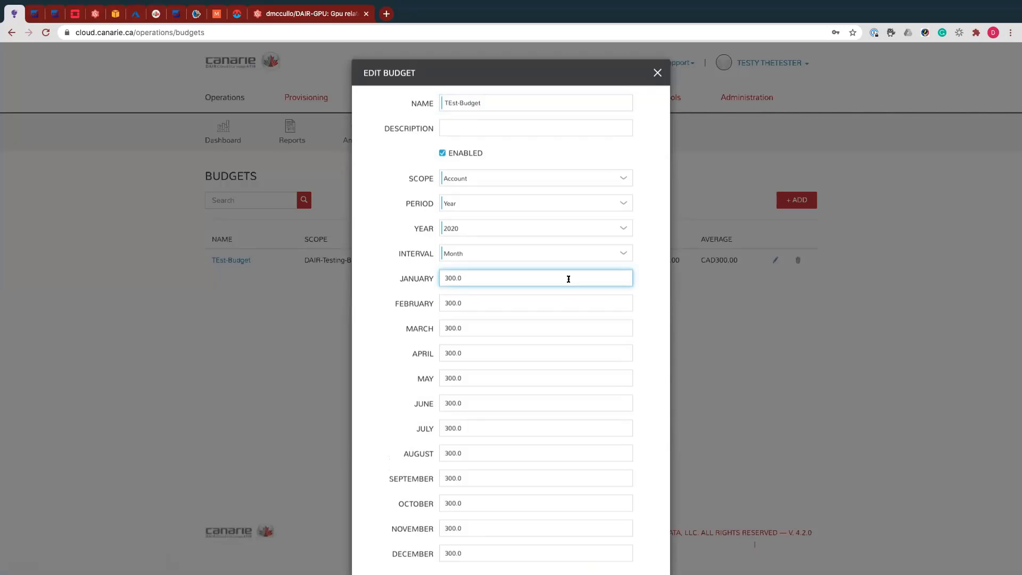
pyautogui.click(657, 74)
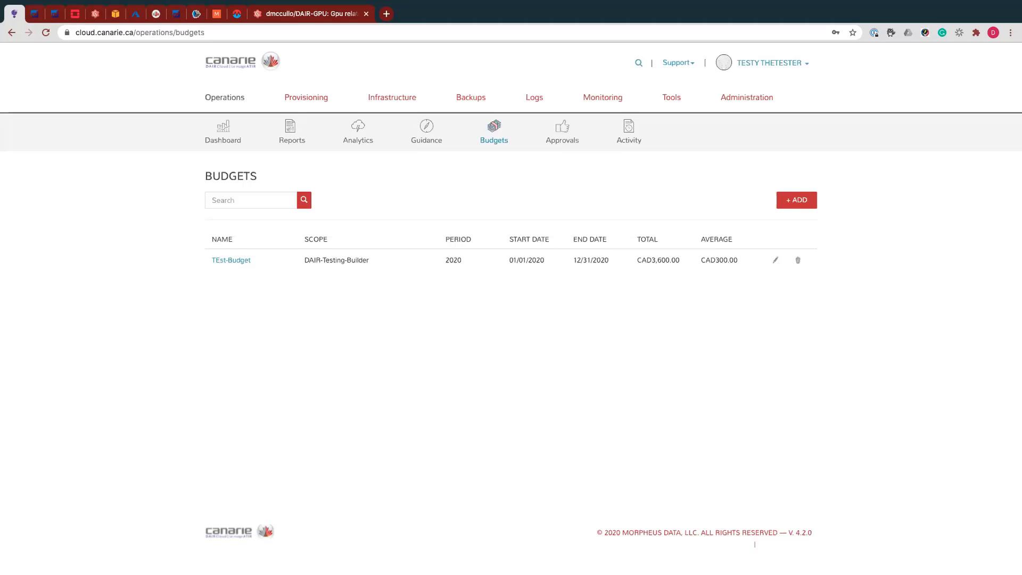
# Open the TESTY-Console instance and its VM's host details, review the info and memory metrics, and return to the instance
pyautogui.moveTo(306, 94)
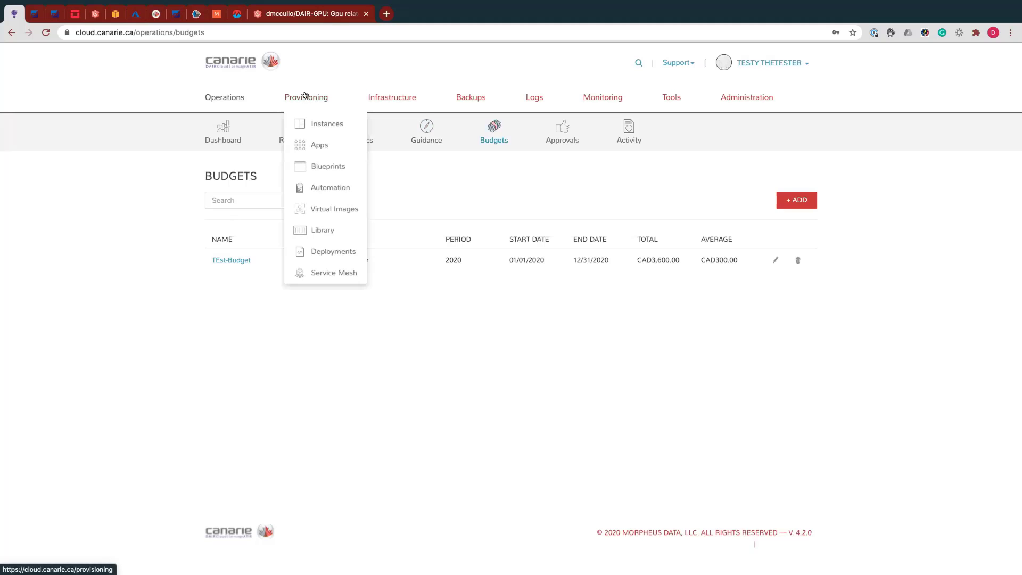
pyautogui.click(307, 122)
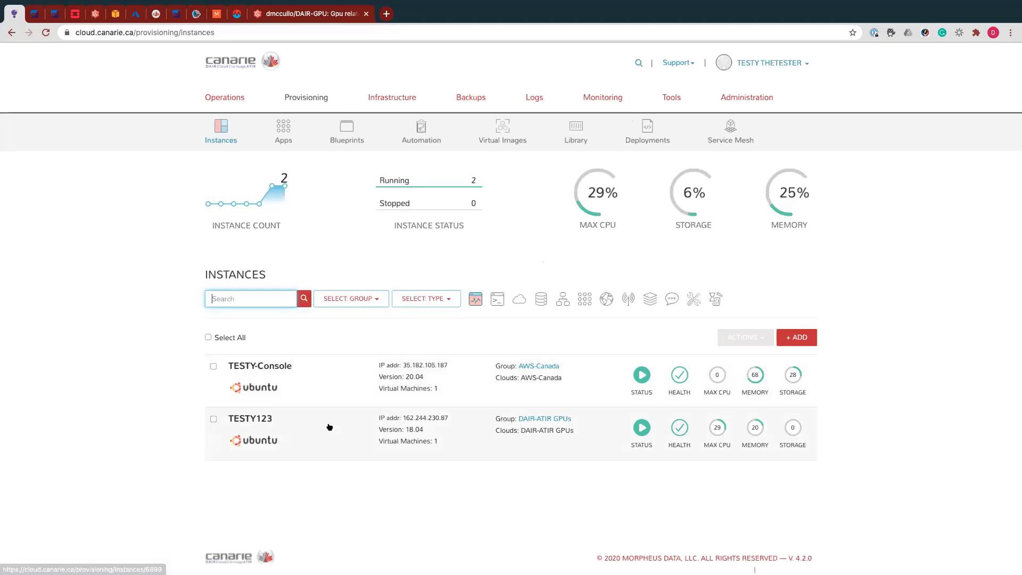
pyautogui.click(272, 367)
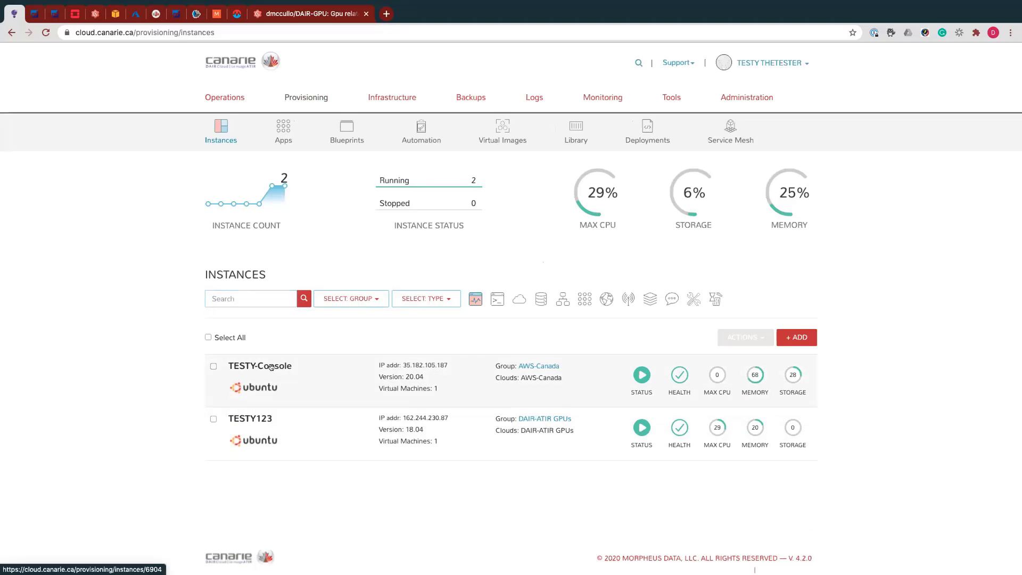
pyautogui.click(272, 367)
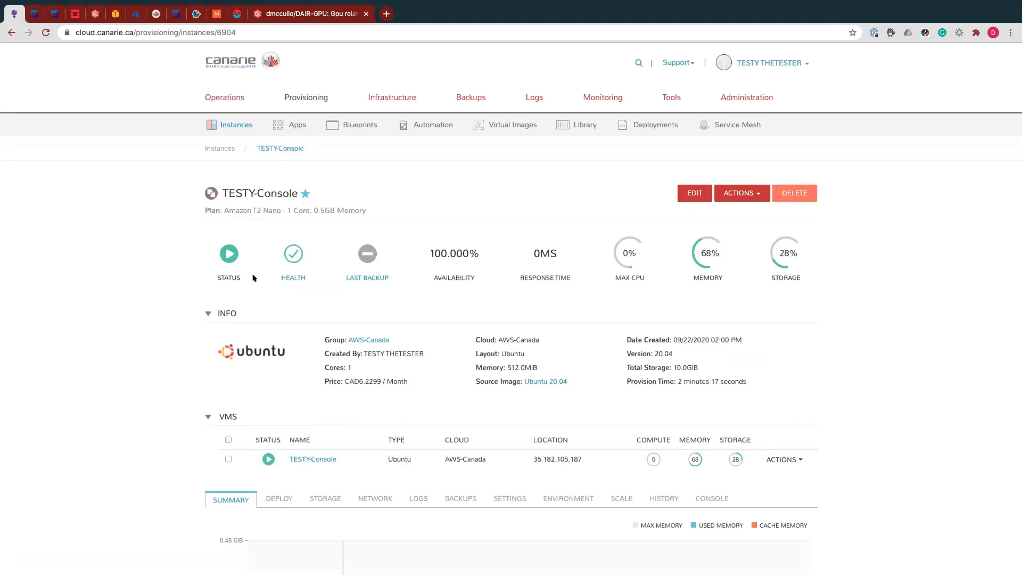
pyautogui.click(314, 459)
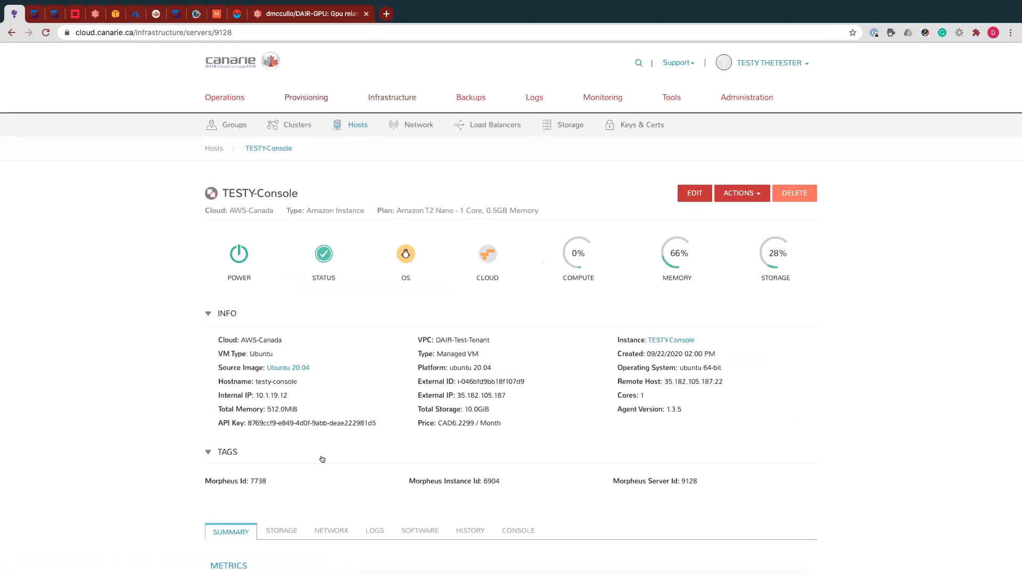
pyautogui.scroll(-5, 539, 406)
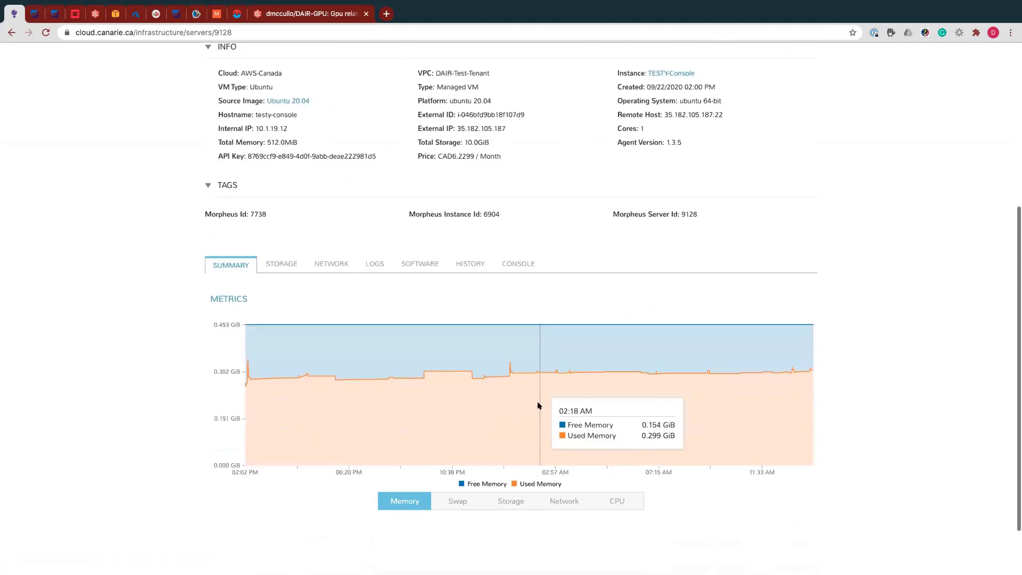
pyautogui.scroll(-2, 539, 406)
pyautogui.scroll(7, 454, 304)
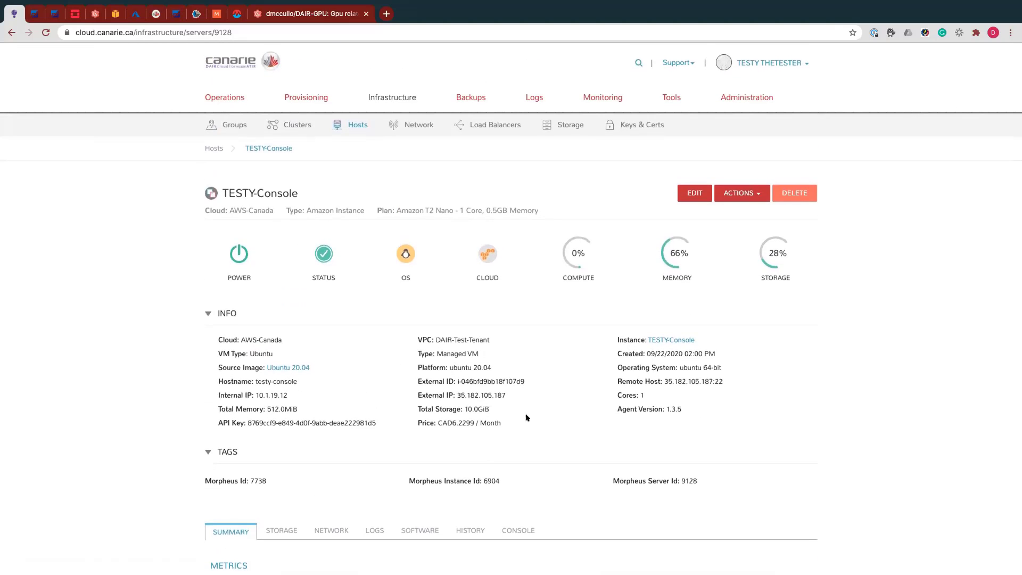
pyautogui.click(11, 33)
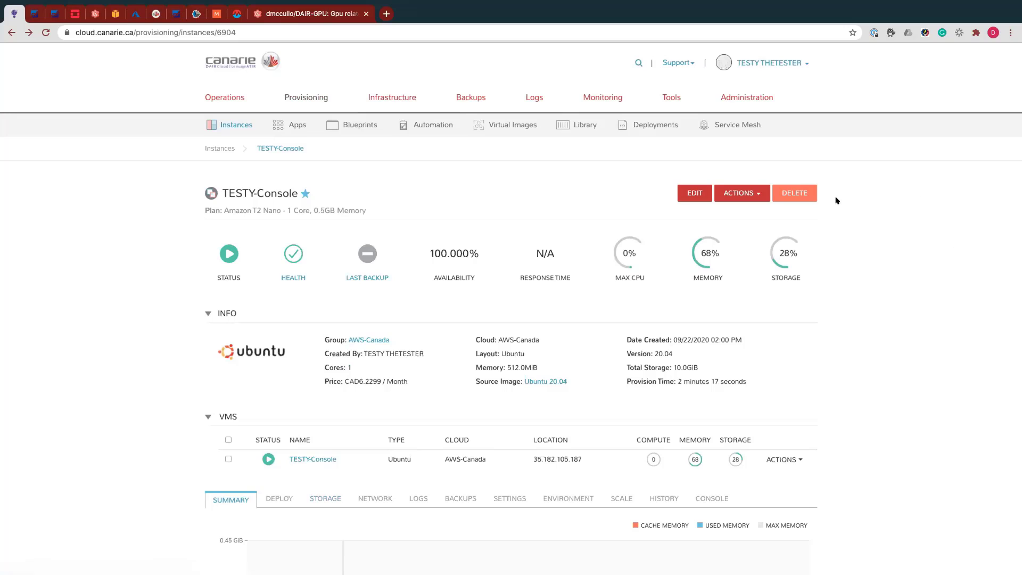
pyautogui.scroll(1, 448, 287)
# Start a new instance from the instances list, choosing Ubuntu as the instance type
pyautogui.click(220, 154)
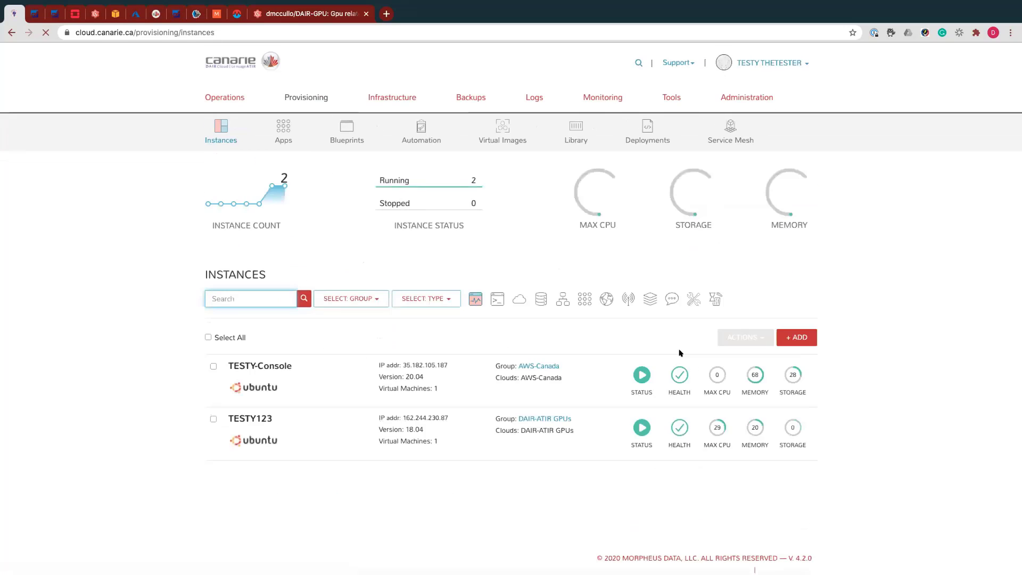
pyautogui.click(806, 336)
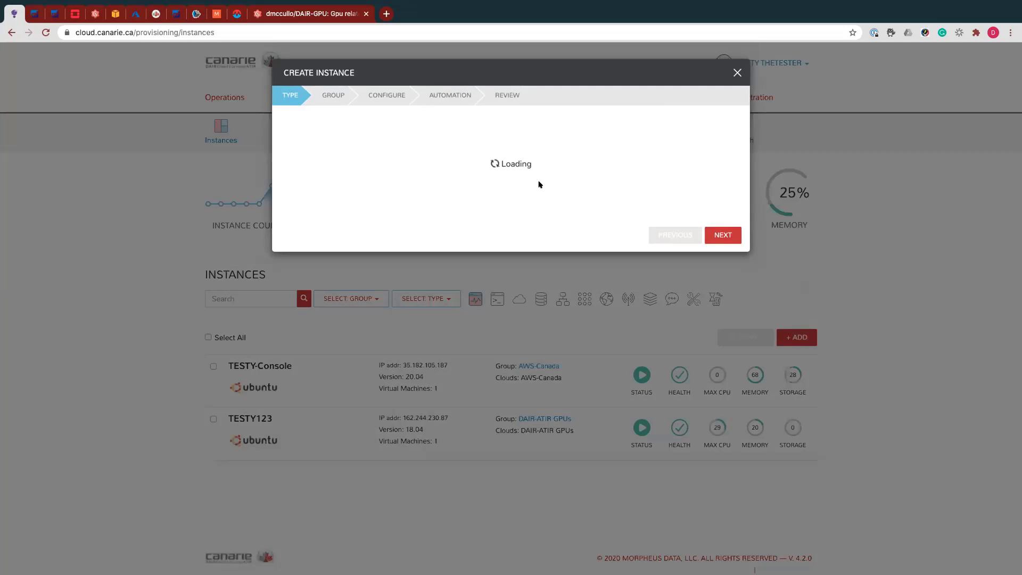
pyautogui.click(399, 255)
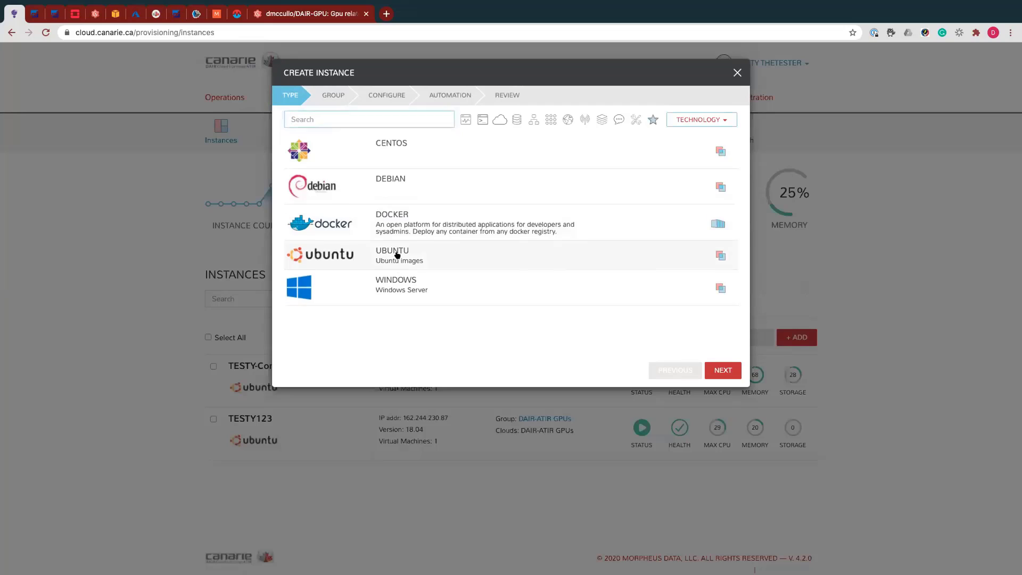
pyautogui.click(722, 369)
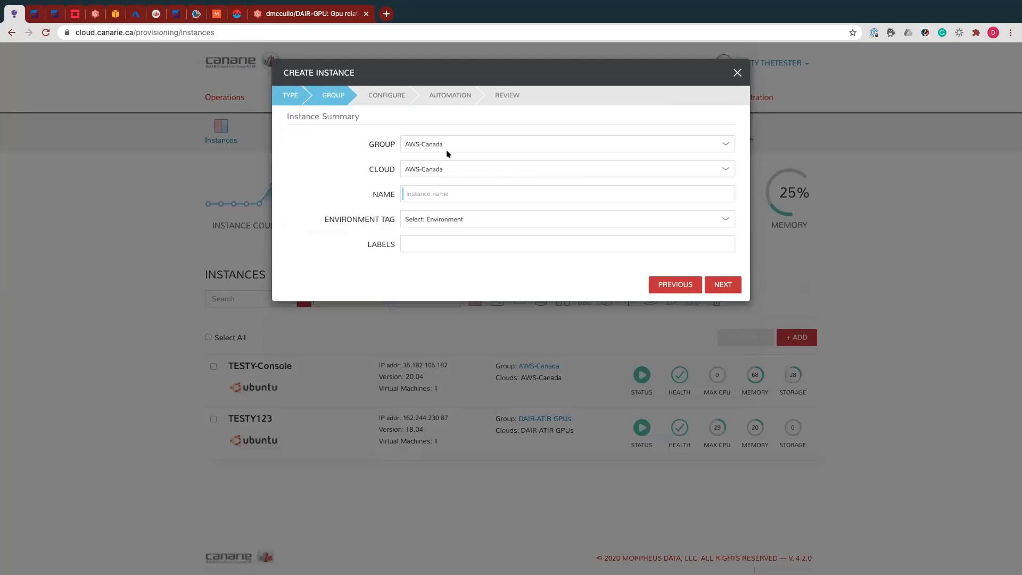
# Name the new instance testy8909 in the AWS-Canada group and cloud, and continue to its configuration options
pyautogui.click(414, 196)
pyautogui.write('testy1')
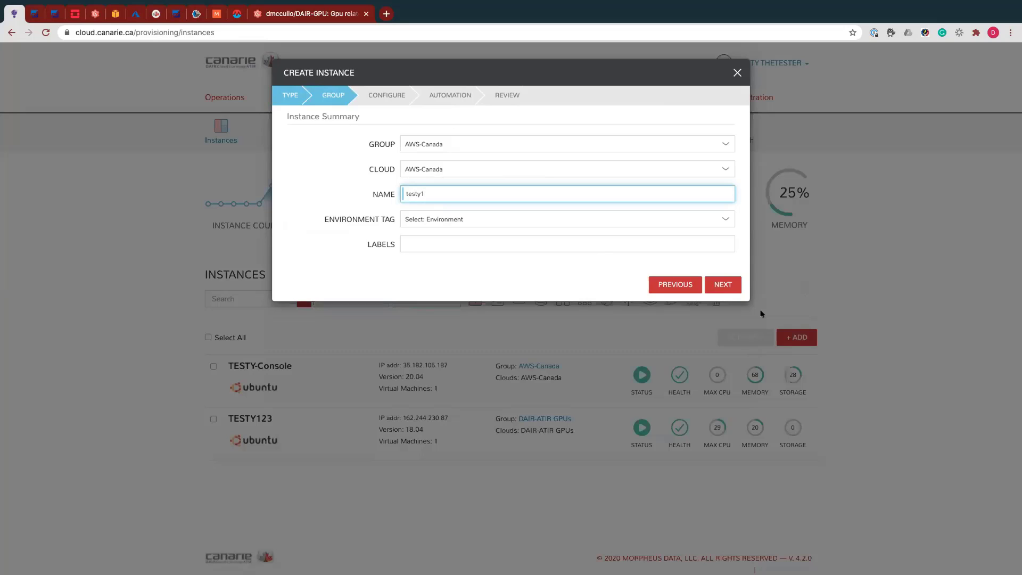
pyautogui.click(723, 290)
pyautogui.press('BackSpace')
pyautogui.click(723, 285)
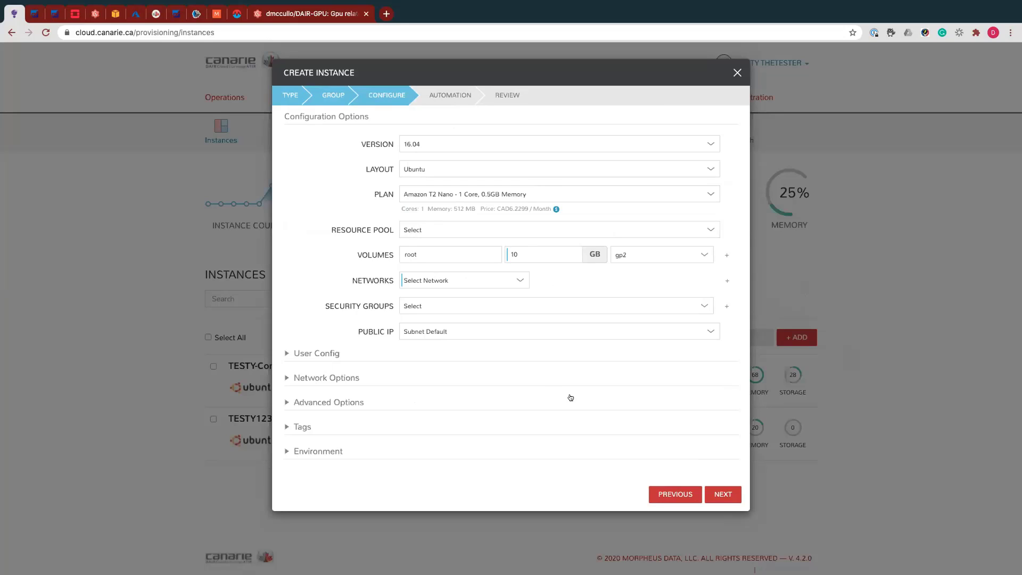
# Expand the user, network and advanced option sections of the new instance and set its scale factor to 2
pyautogui.click(287, 353)
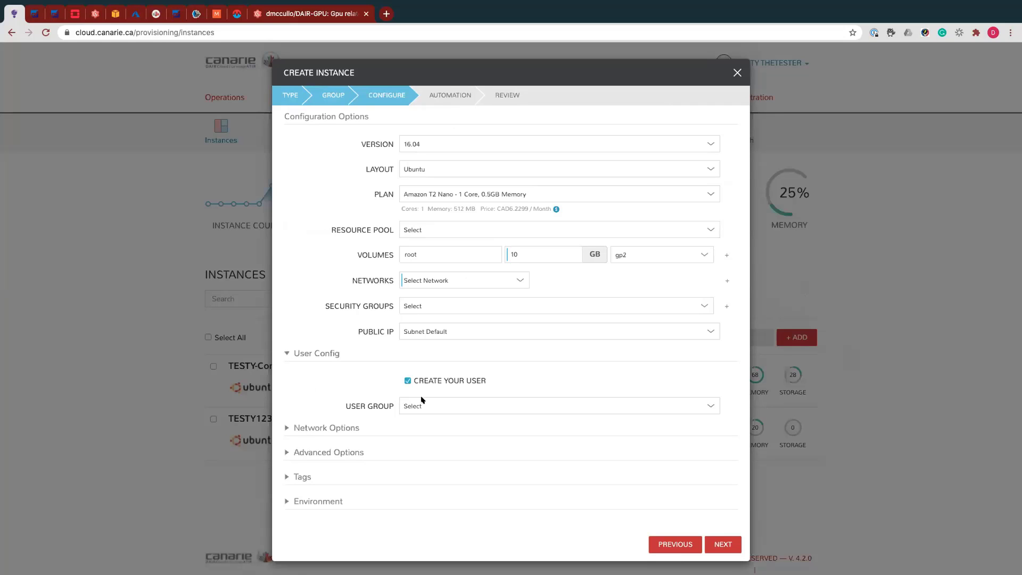
pyautogui.click(287, 429)
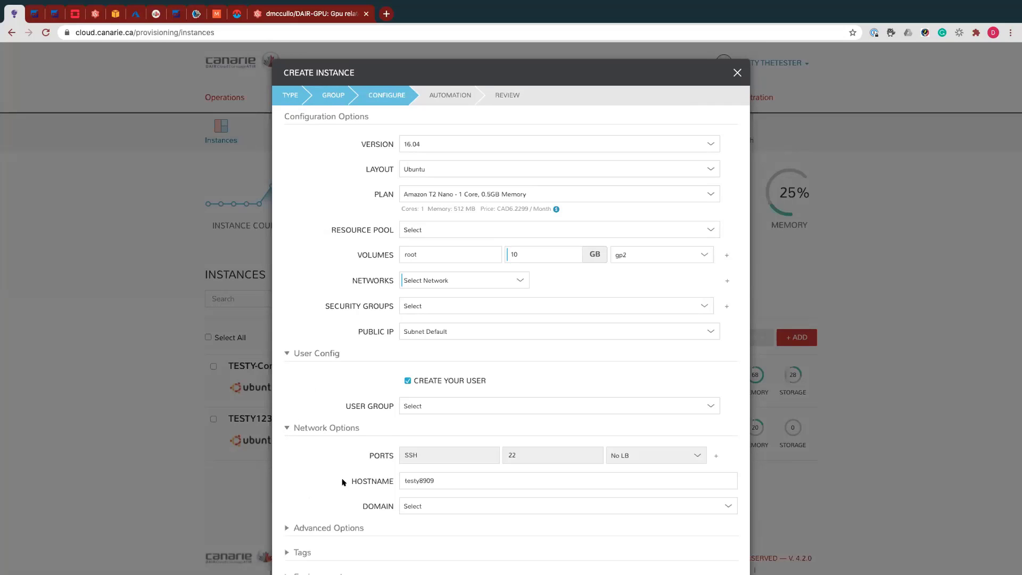
pyautogui.scroll(-2, 342, 479)
pyautogui.click(287, 450)
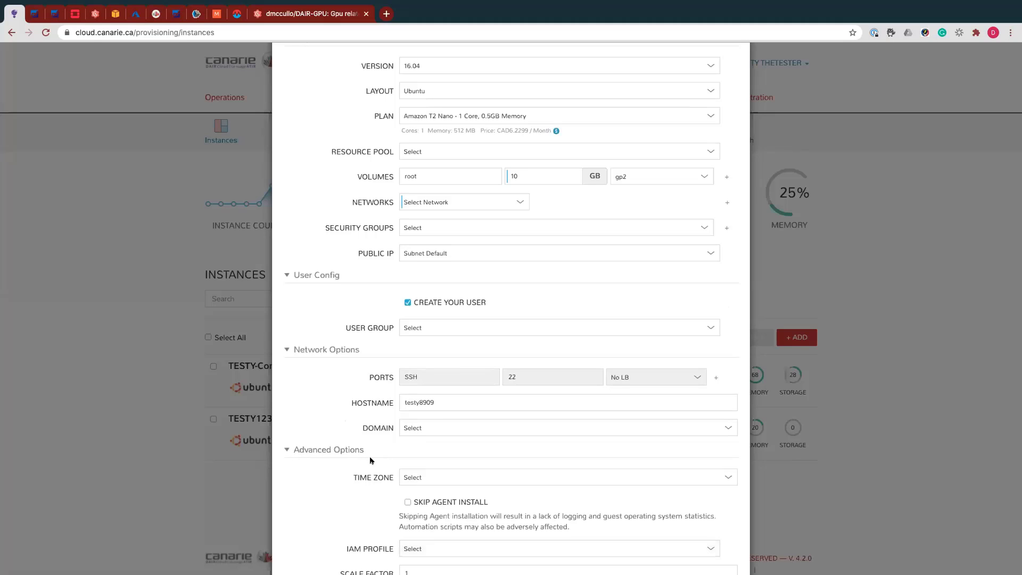
pyautogui.scroll(-3, 371, 457)
pyautogui.click(409, 452)
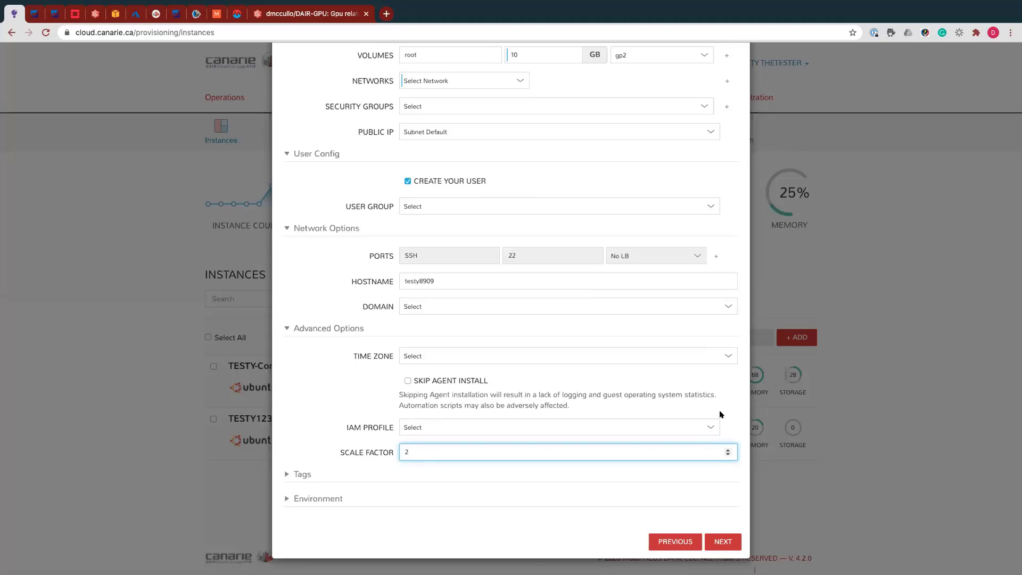
# Set the new instance's Ubuntu version to 18.04 and its resource pool to DAIR-Test-Tenant
pyautogui.scroll(5, 713, 394)
pyautogui.click(491, 141)
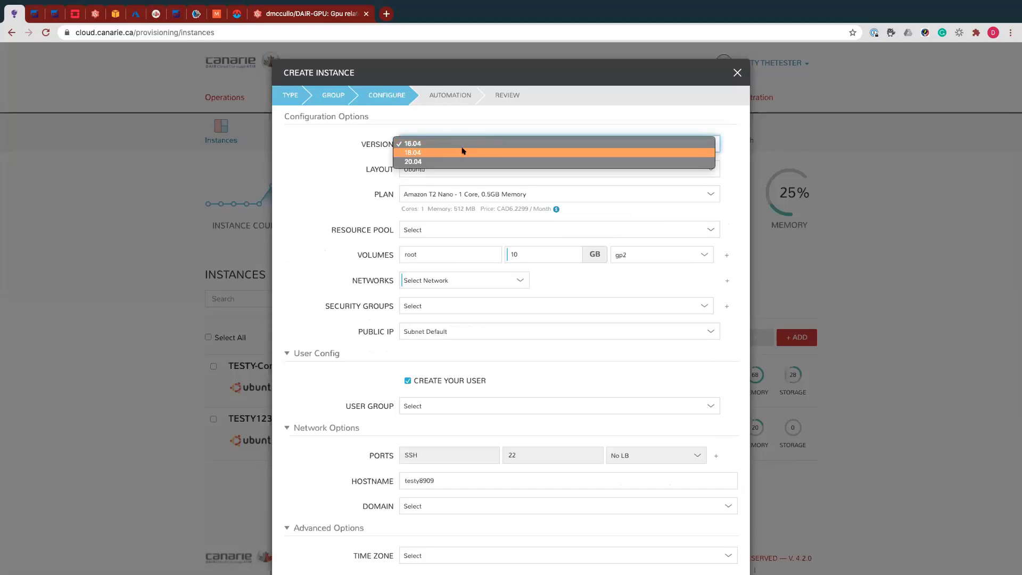
pyautogui.click(458, 153)
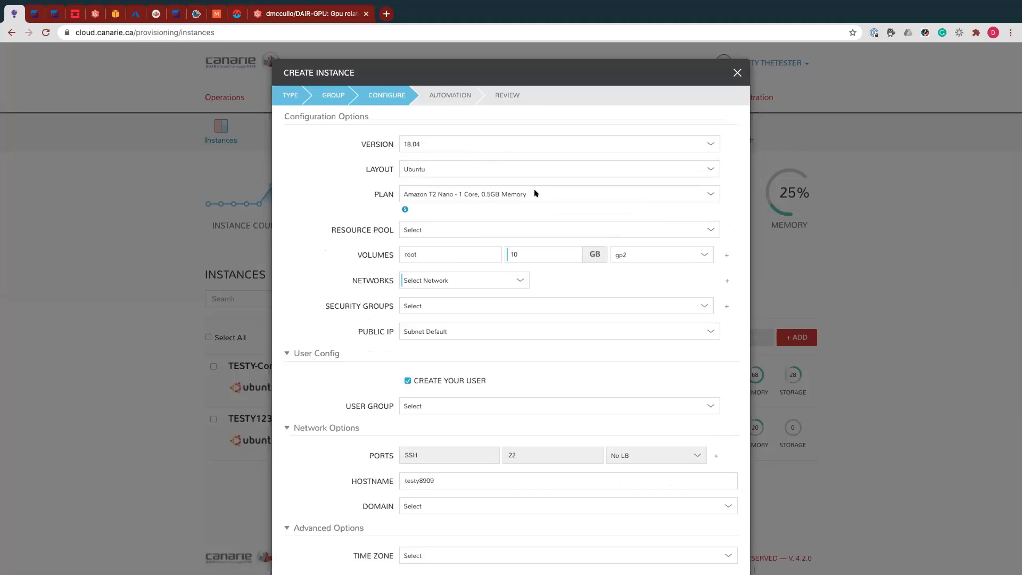
pyautogui.click(457, 230)
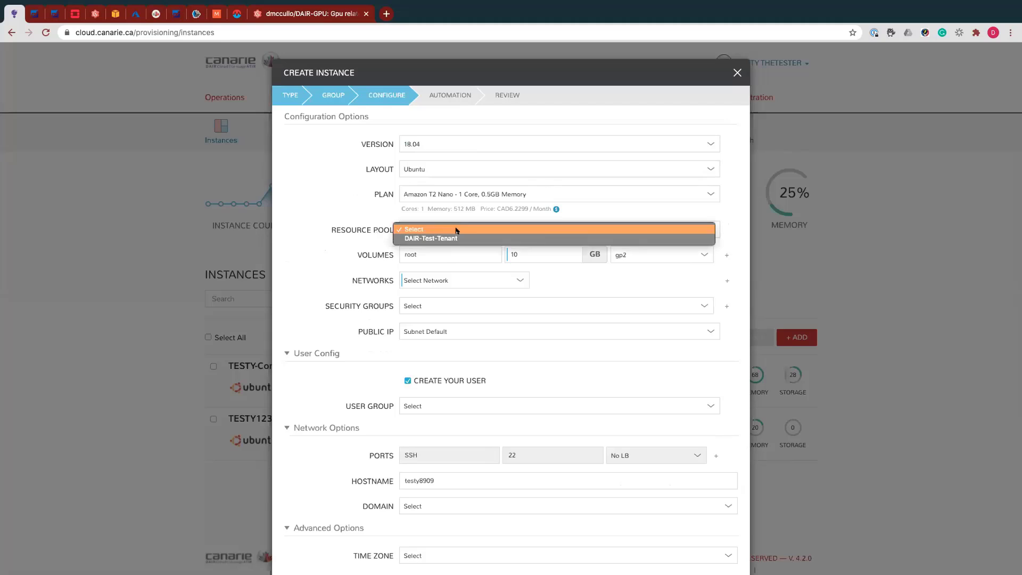
pyautogui.click(458, 239)
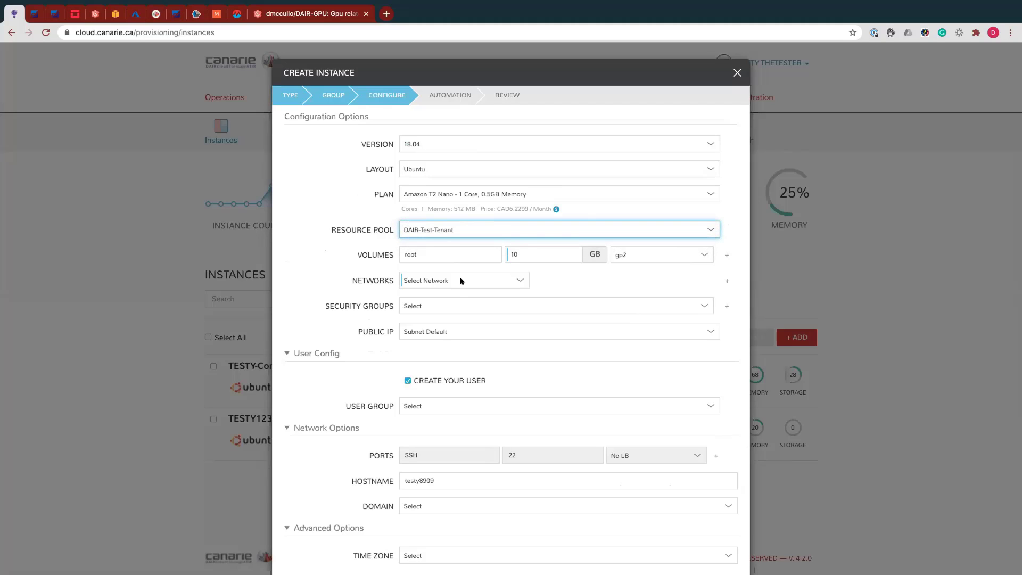
# Assign the DAIR-TEST-TENANT-az1 network and DAIR-TEST-TENANT security group, with the public IP set to Assign EIP
pyautogui.click(461, 280)
pyautogui.click(446, 296)
pyautogui.click(438, 309)
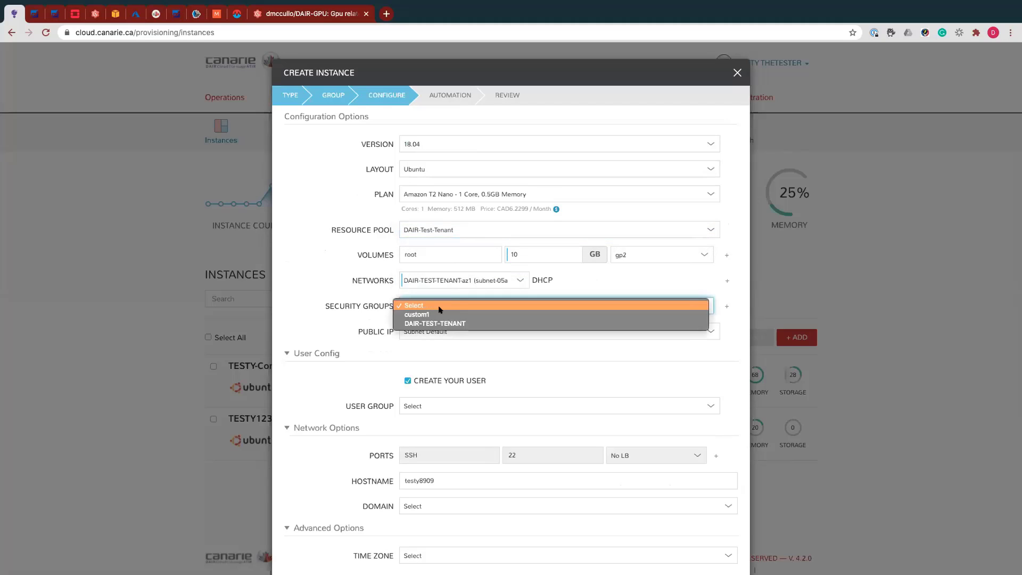
pyautogui.click(440, 323)
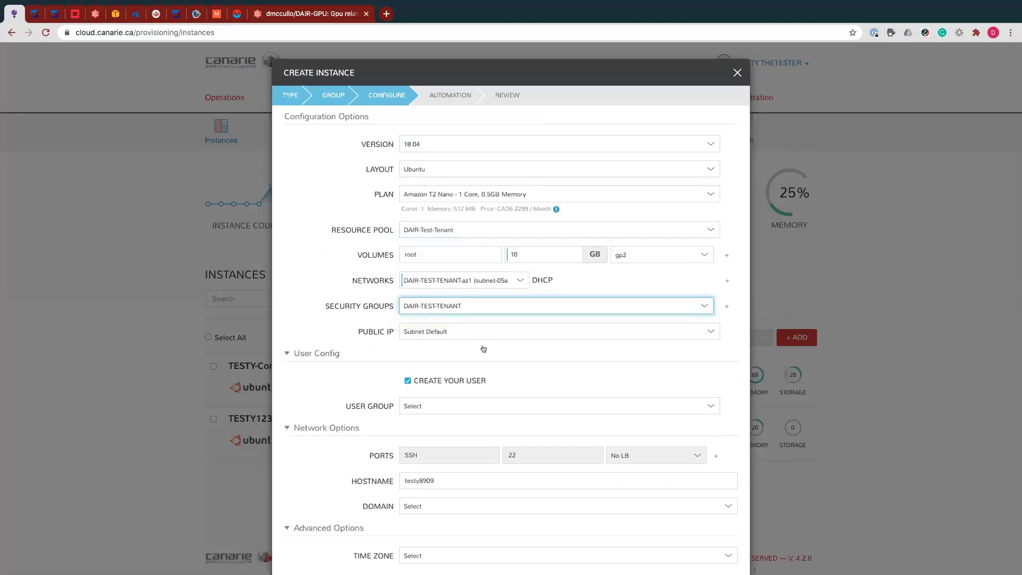
pyautogui.click(440, 331)
pyautogui.click(441, 339)
# Check the user group choices for the new instance without selecting one and review the remaining configuration options
pyautogui.scroll(-1, 495, 381)
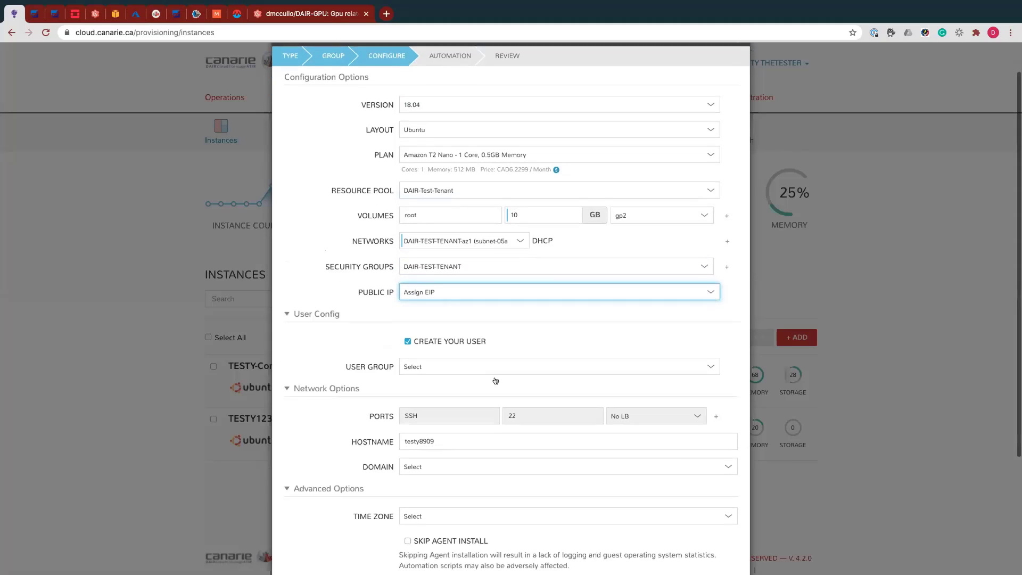
pyautogui.scroll(-2, 496, 381)
pyautogui.click(466, 285)
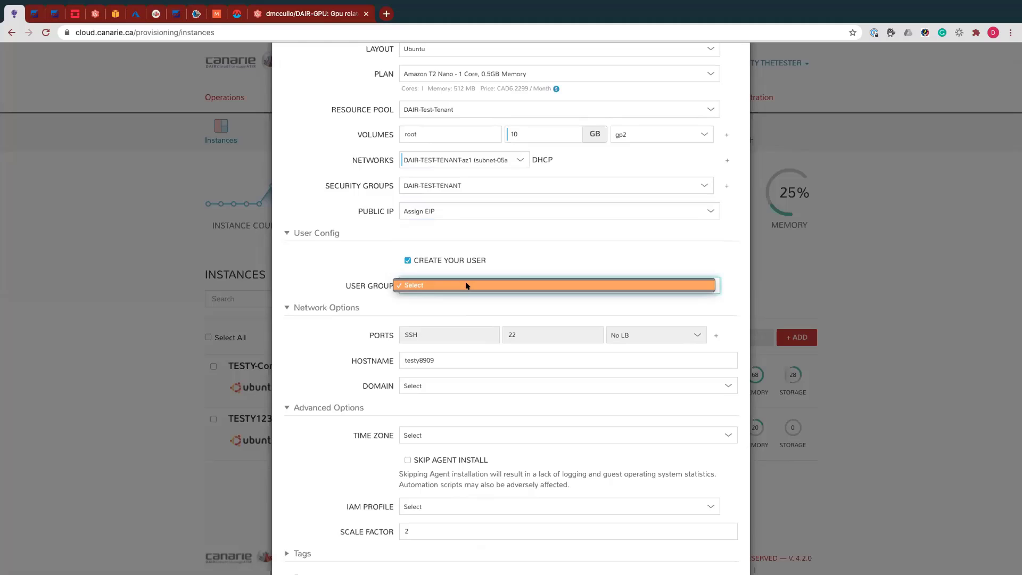
pyautogui.click(535, 269)
pyautogui.scroll(-2, 589, 335)
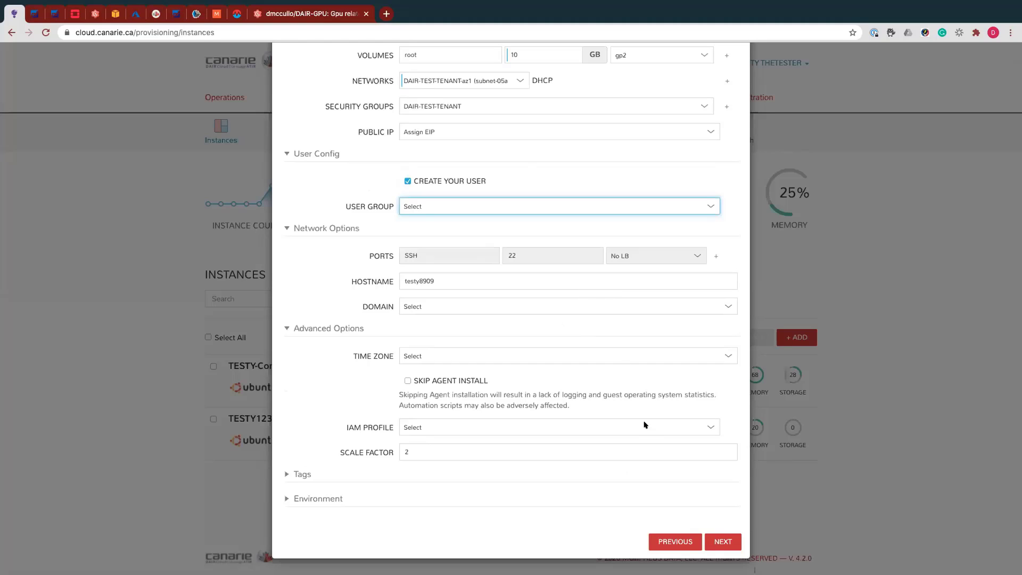
# Collapse the network options, continue with the default automation and backup settings, and complete the creation of testy8909
pyautogui.click(723, 540)
pyautogui.click(284, 228)
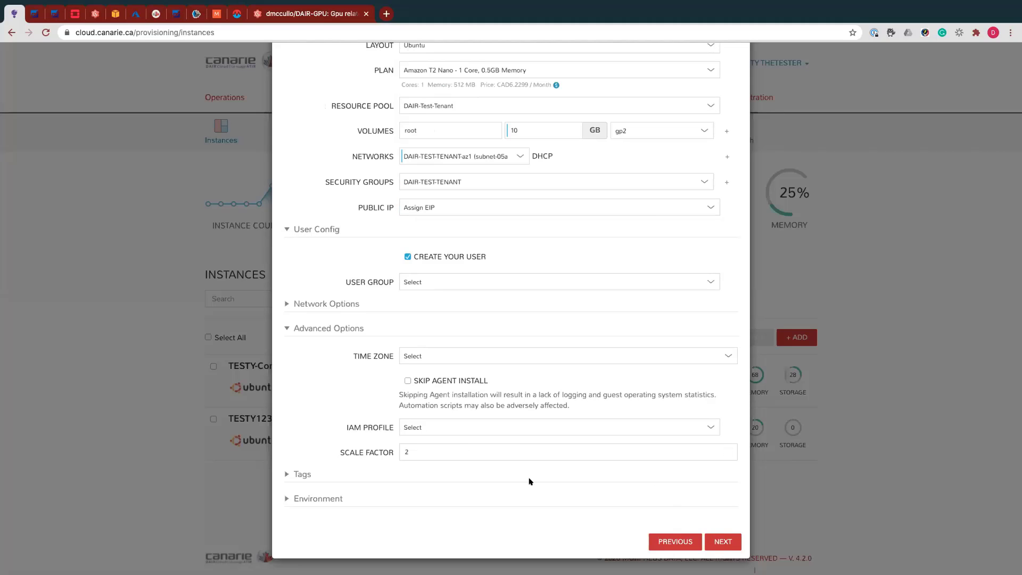
pyautogui.click(719, 540)
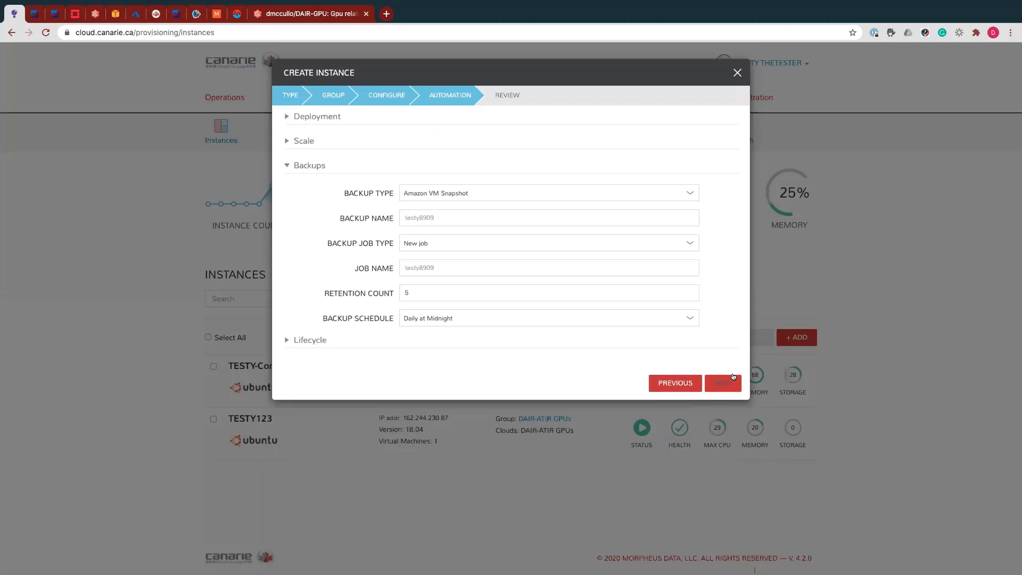
pyautogui.click(717, 379)
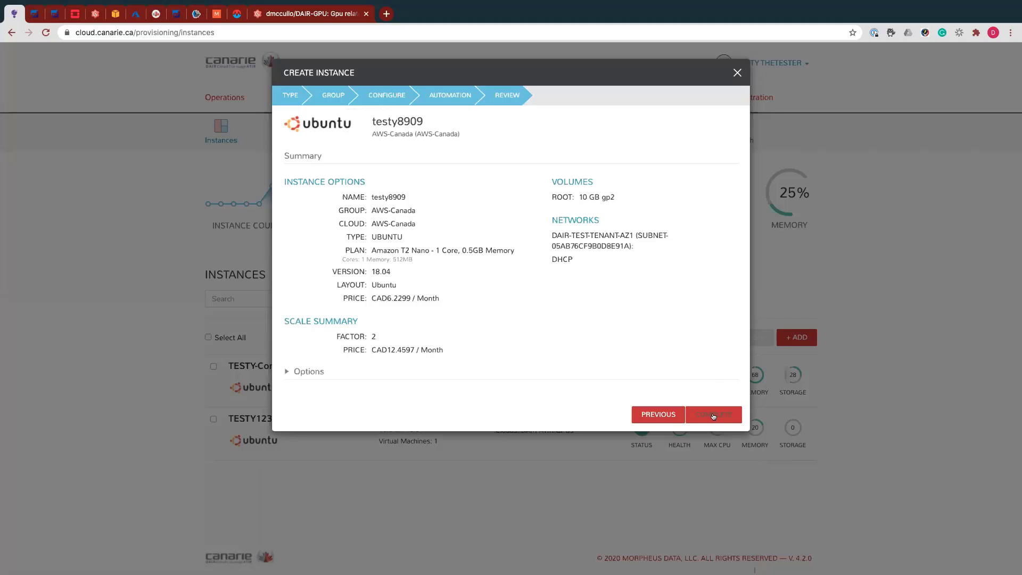
pyautogui.click(715, 415)
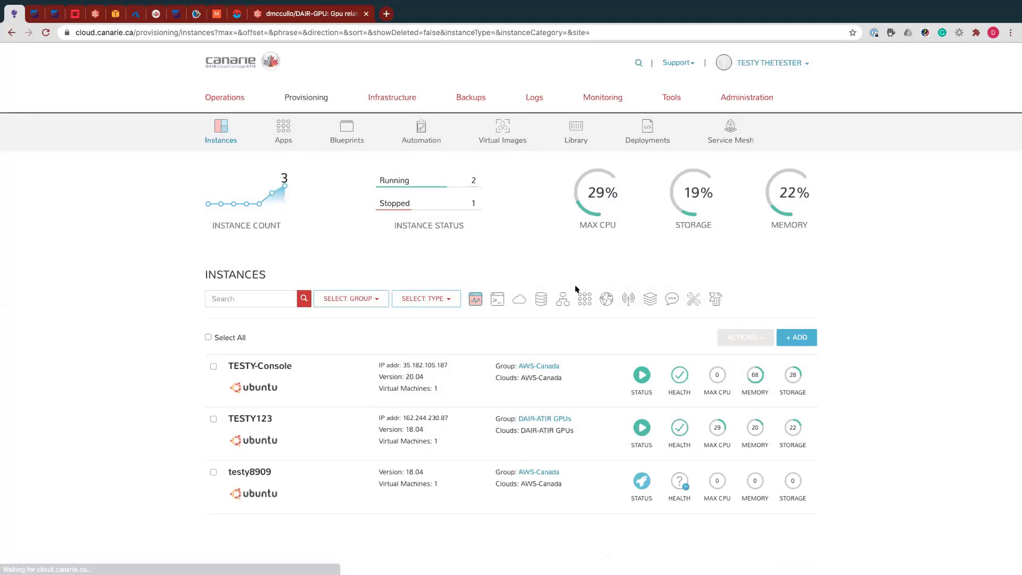
# Open the testy8909 instance to check its provisioning status, view its VM's host details, and return to the instance
pyautogui.click(281, 473)
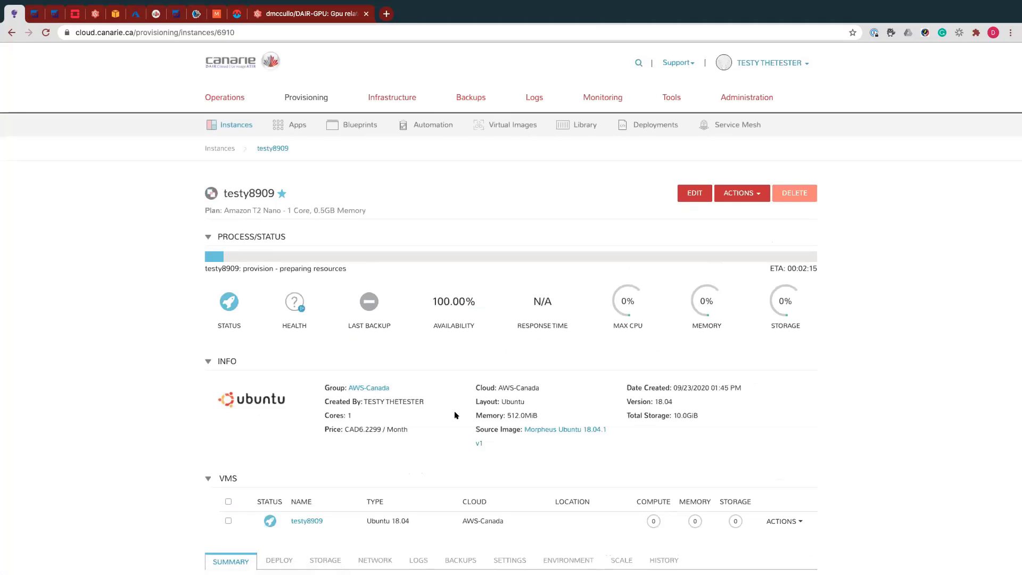
pyautogui.scroll(-3, 275, 376)
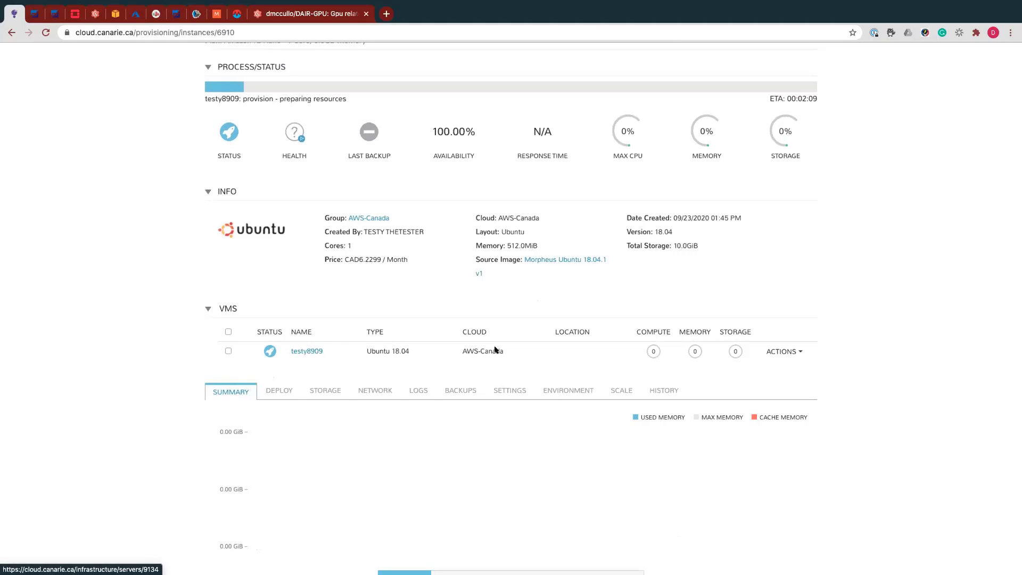
pyautogui.click(297, 351)
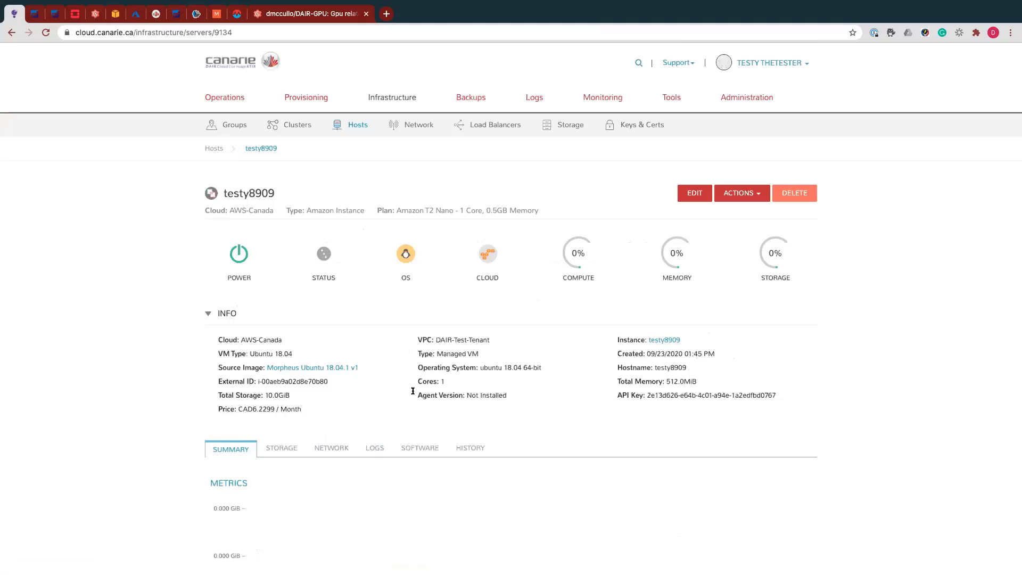
pyautogui.click(9, 32)
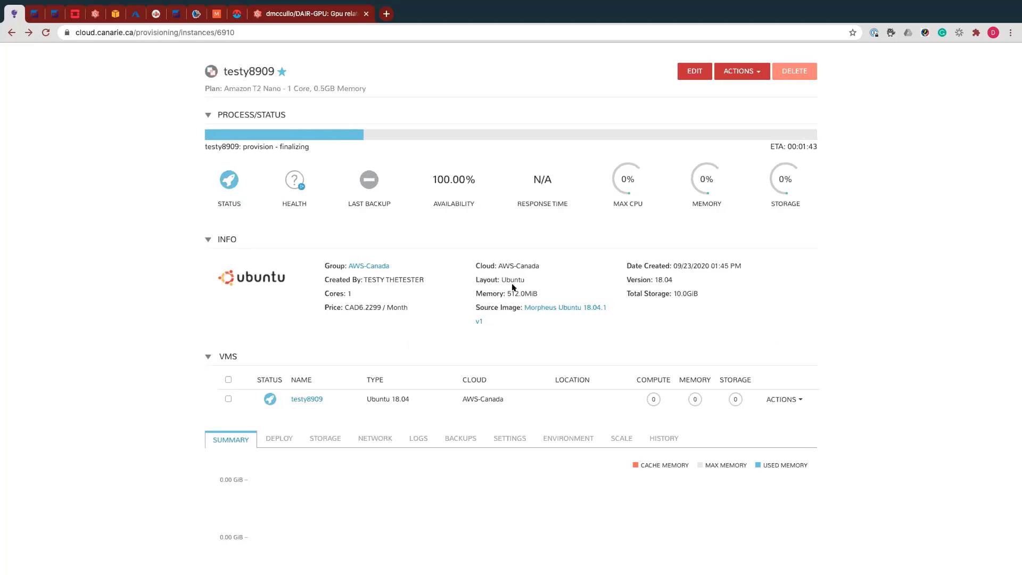
# Check testy8909's provisioning progress again, then return to the instances list and review the listed instances
pyautogui.scroll(3, 251, 160)
pyautogui.moveTo(392, 98)
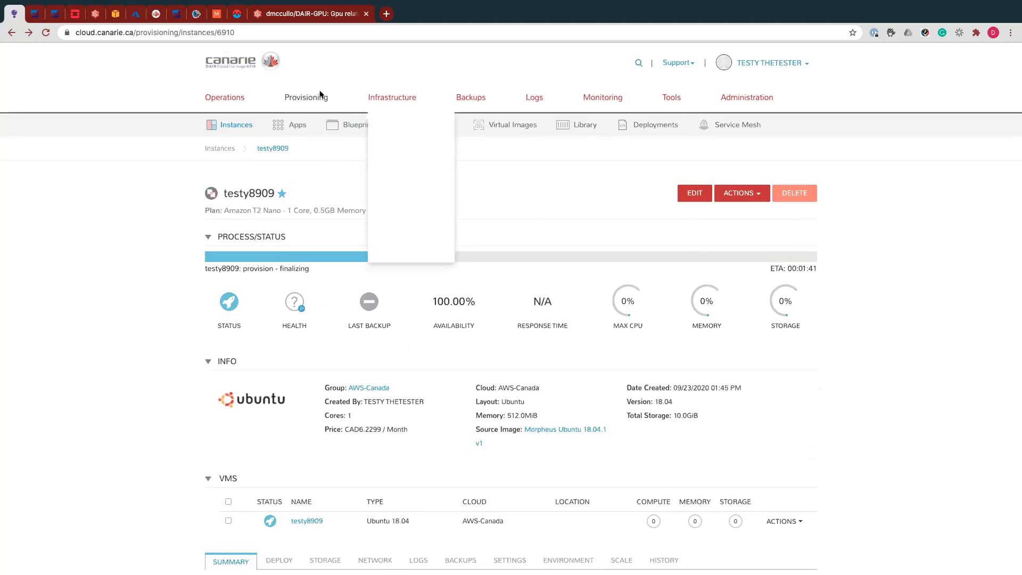
pyautogui.scroll(-3, 292, 426)
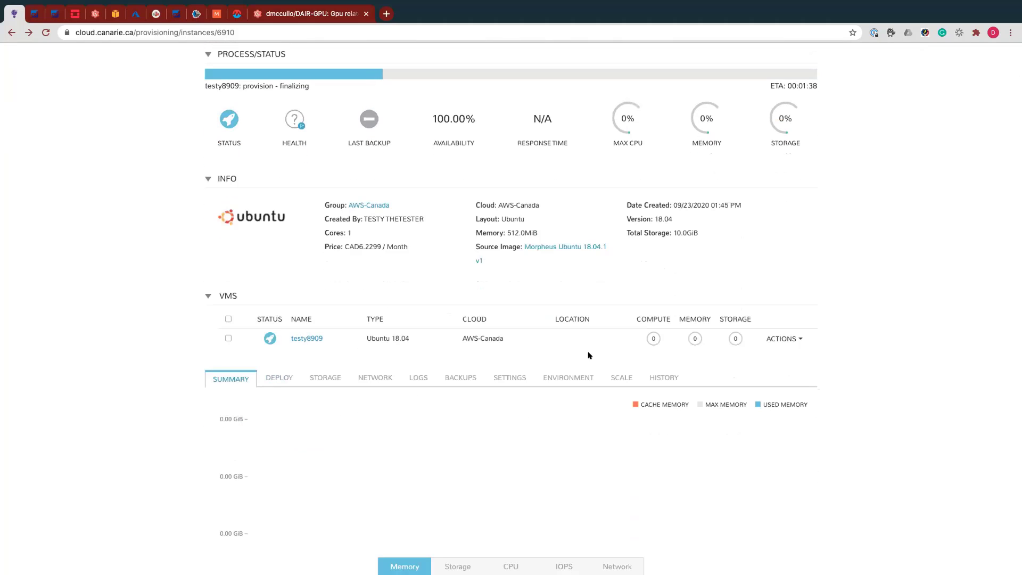
pyautogui.scroll(3, 589, 355)
pyautogui.moveTo(314, 103)
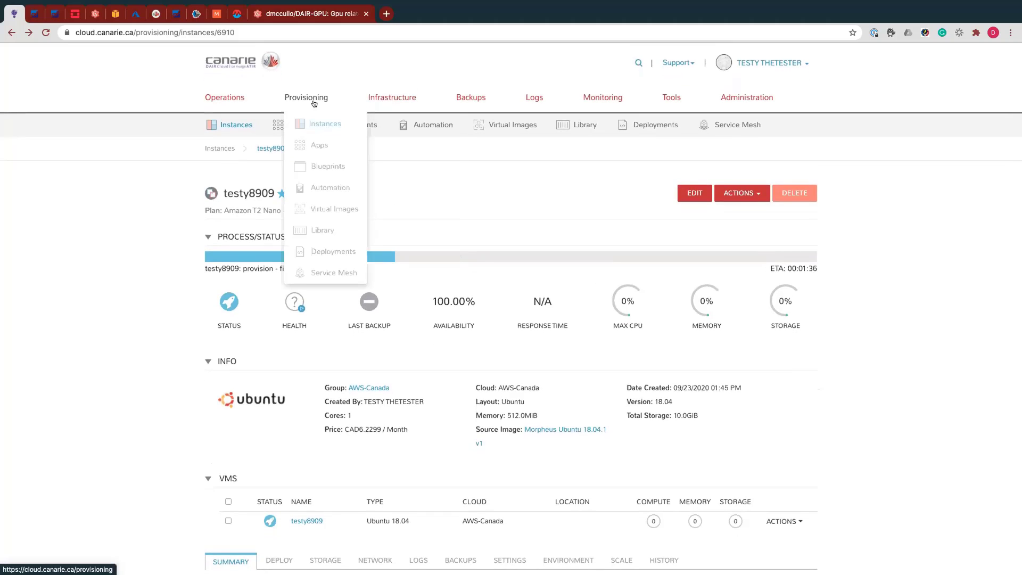
pyautogui.click(322, 123)
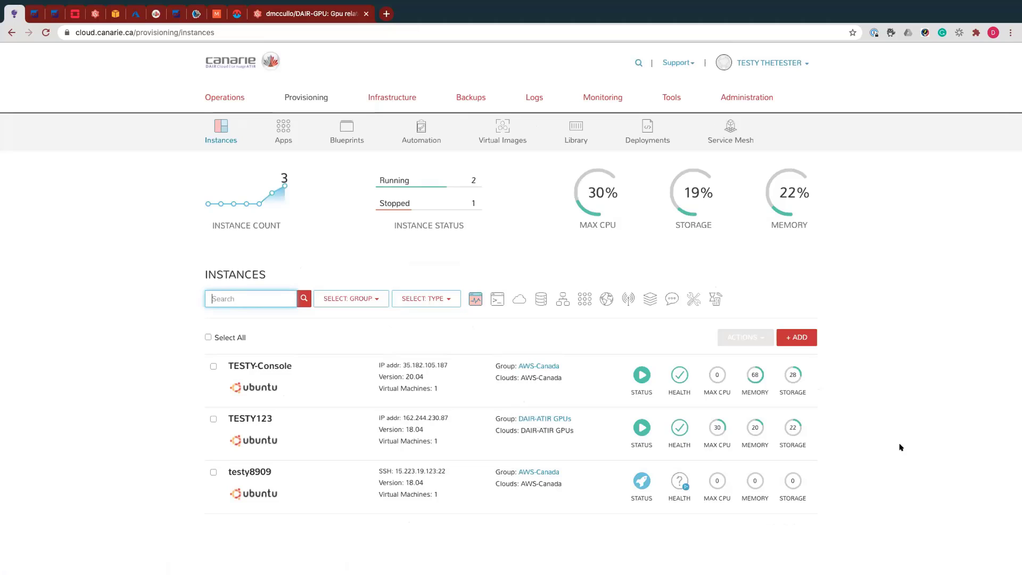
pyautogui.scroll(-2, 901, 447)
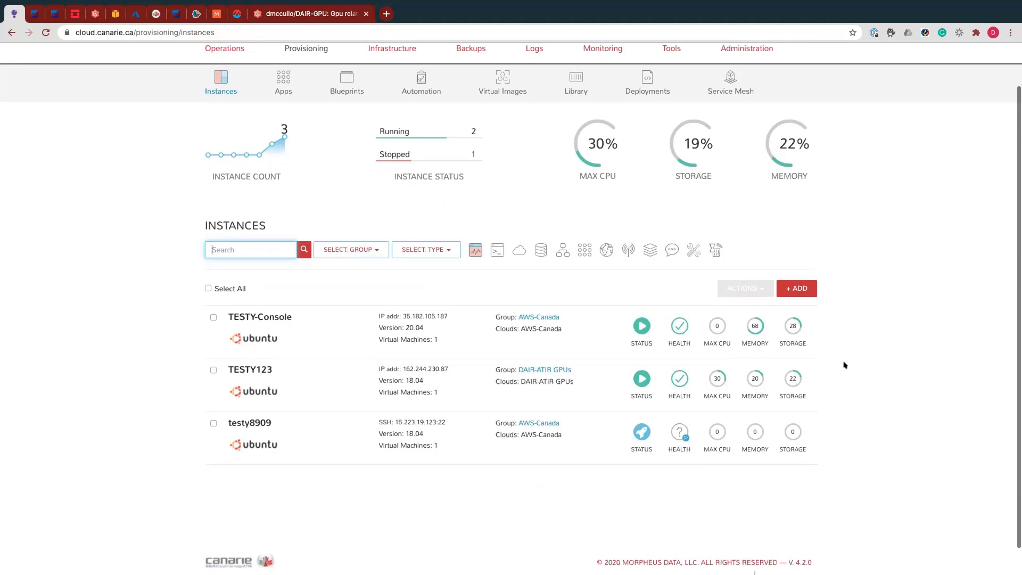
pyautogui.scroll(2, 519, 186)
# Switch to the open DAIR-GPU code page and go from the Ubuntu_Desktop.sh script to the repository's main page
pyautogui.click(322, 14)
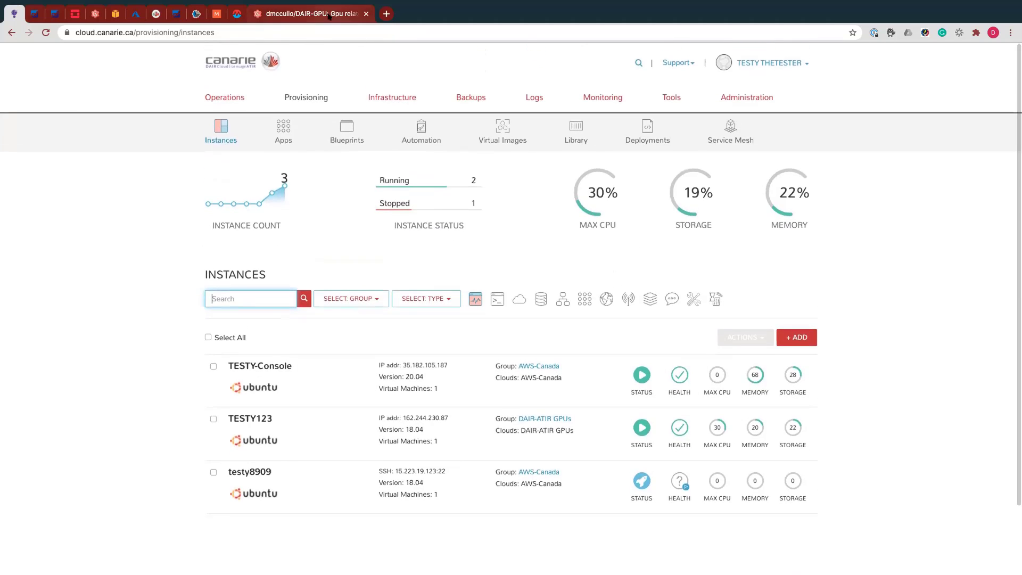
pyautogui.scroll(15, 534, 168)
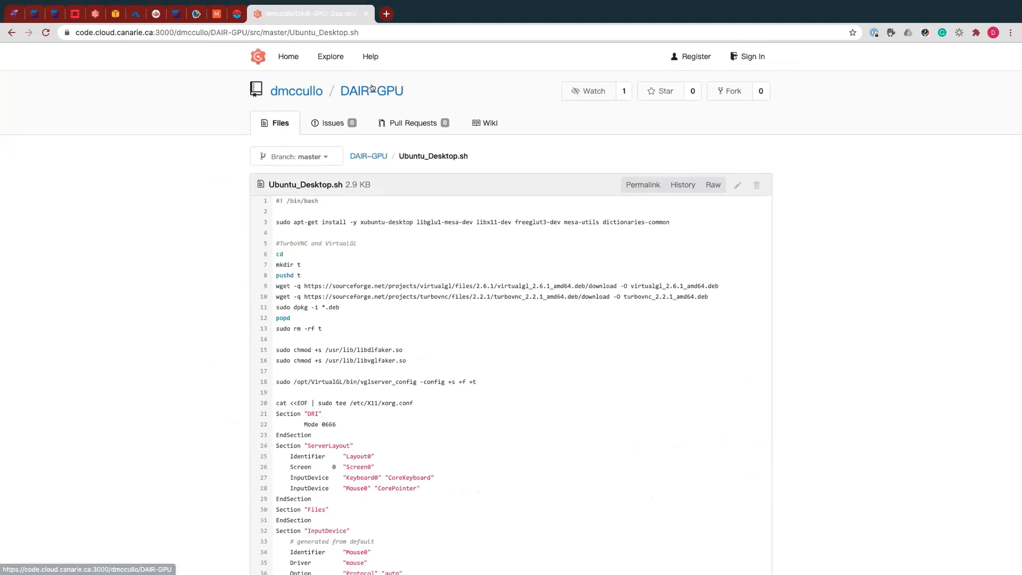
pyautogui.click(371, 90)
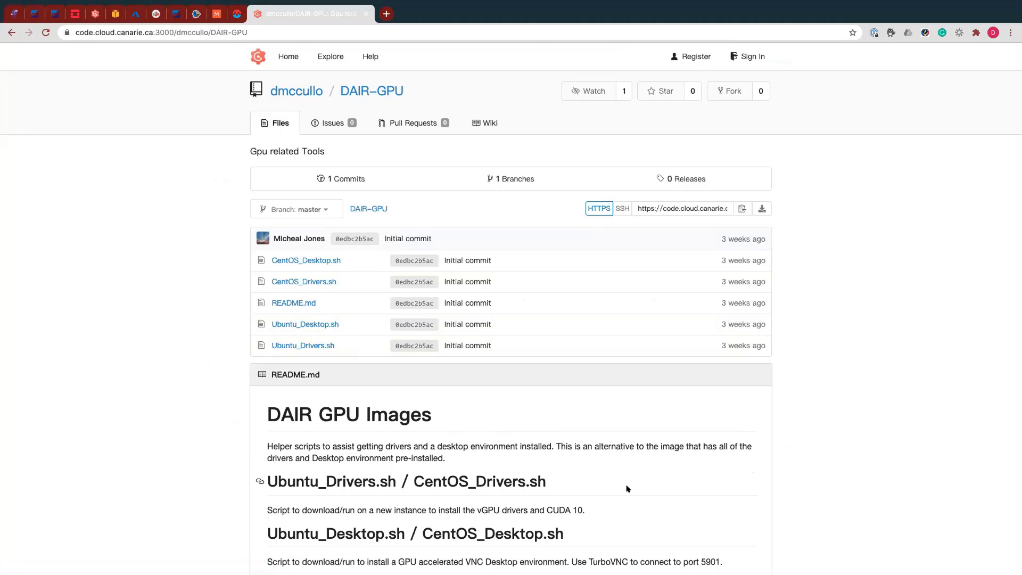
# Read the DAIR-GPU README on the driver and desktop scripts and Windows Server 2016 installation, then return to the instances list
pyautogui.scroll(-3, 590, 482)
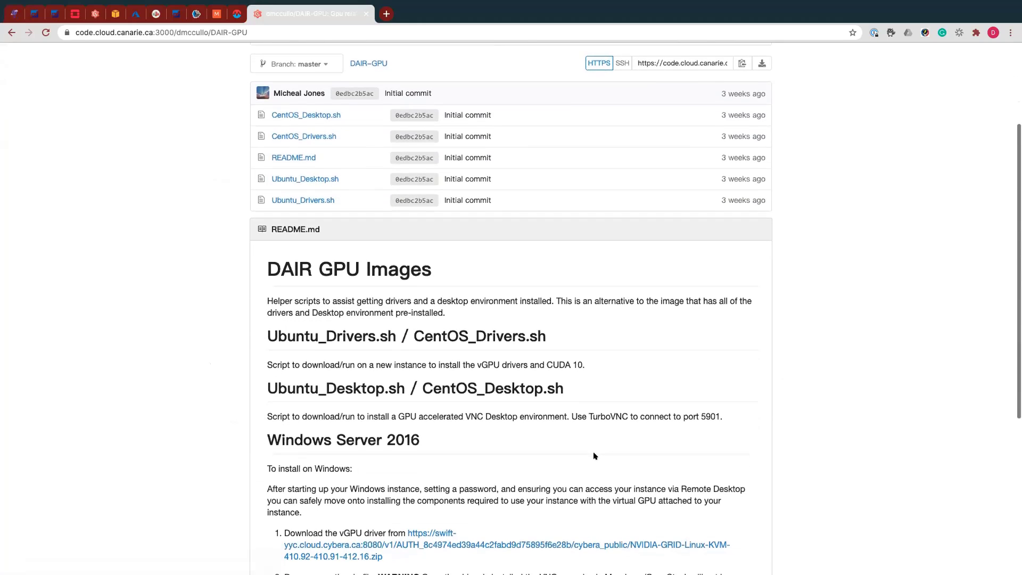
pyautogui.scroll(-3, 598, 455)
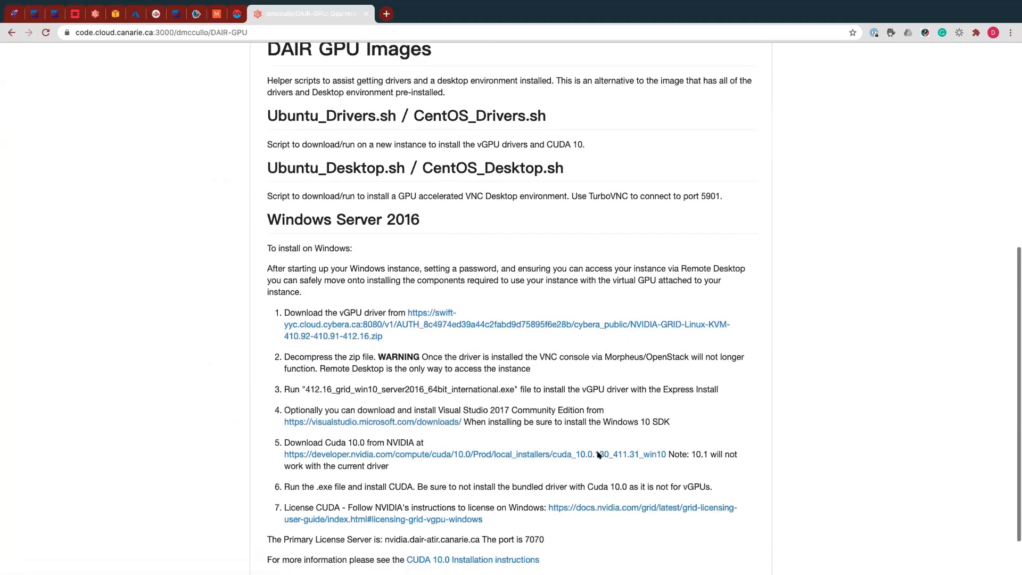
pyautogui.scroll(5, 599, 455)
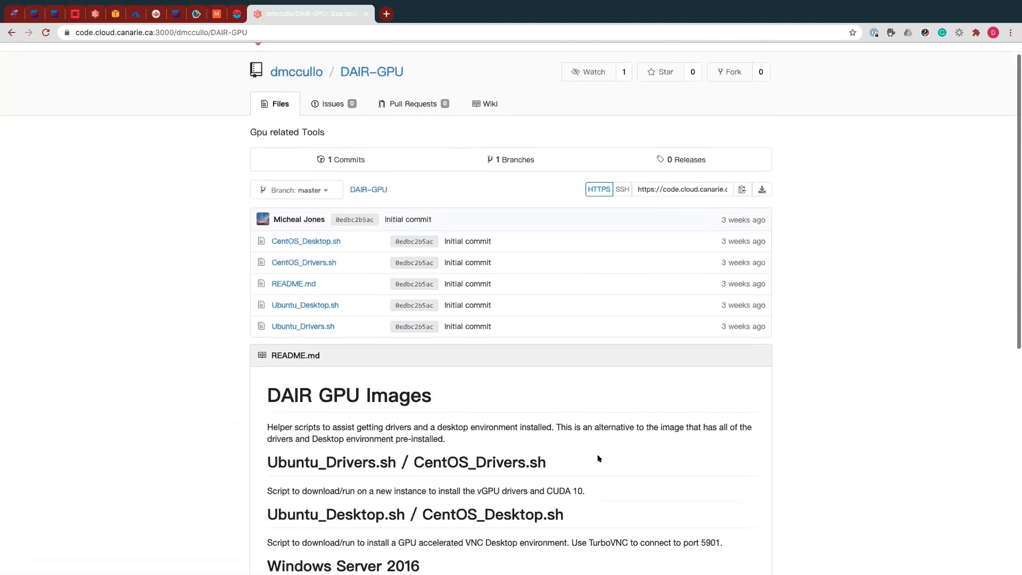
pyautogui.scroll(-6, 594, 446)
pyautogui.scroll(-2, 594, 446)
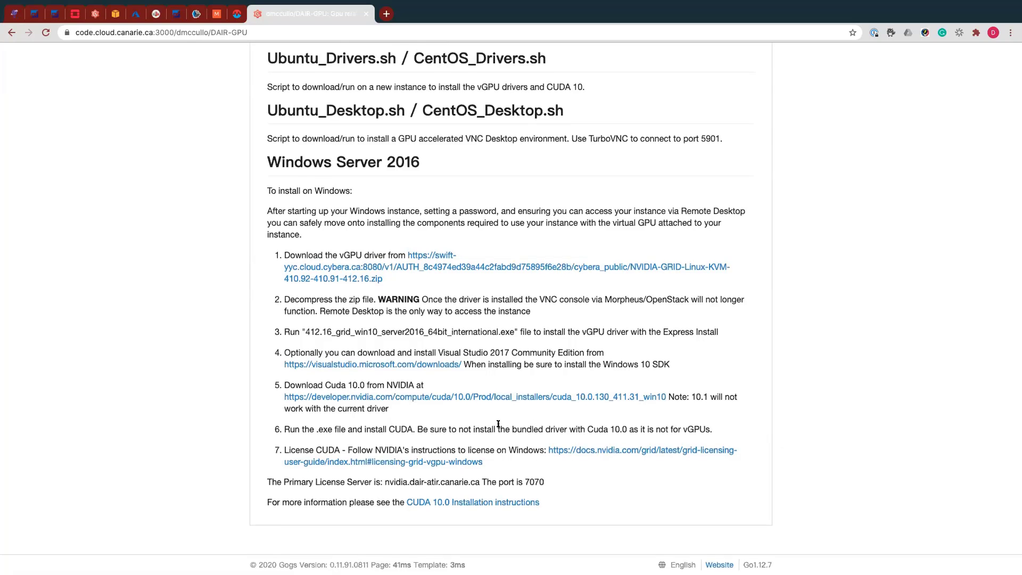
pyautogui.scroll(5, 547, 426)
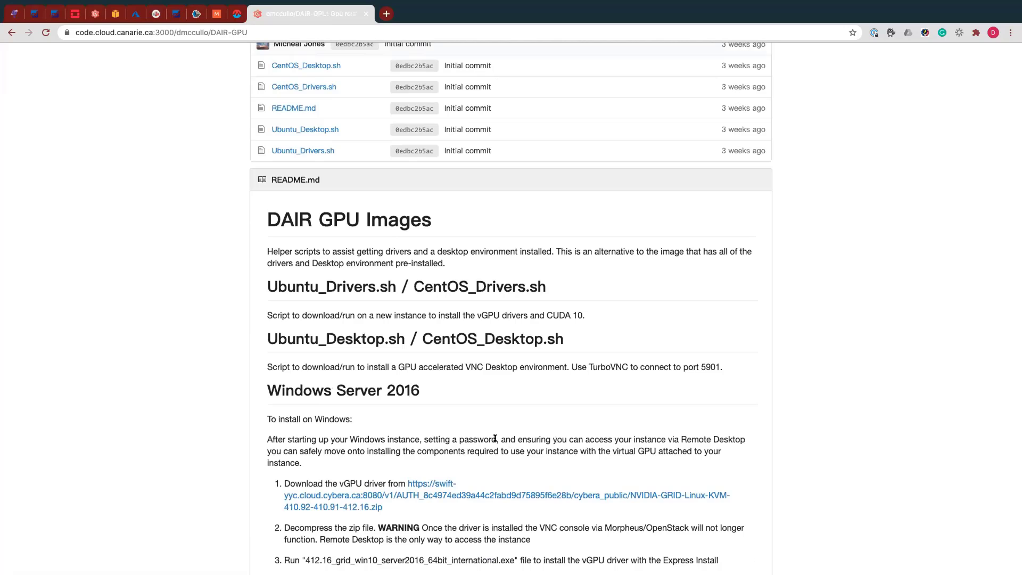
pyautogui.scroll(-2, 523, 443)
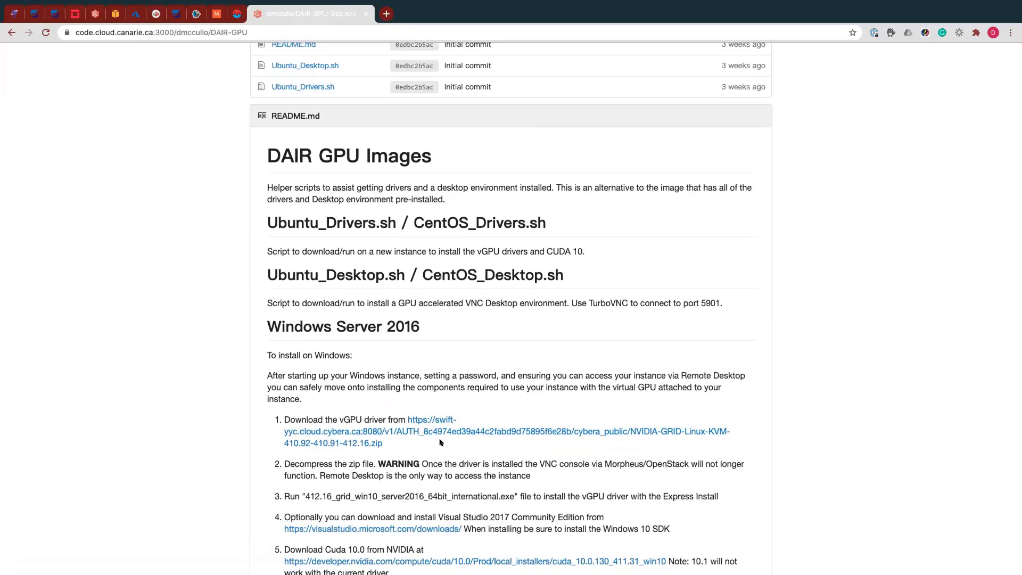
pyautogui.scroll(3, 421, 426)
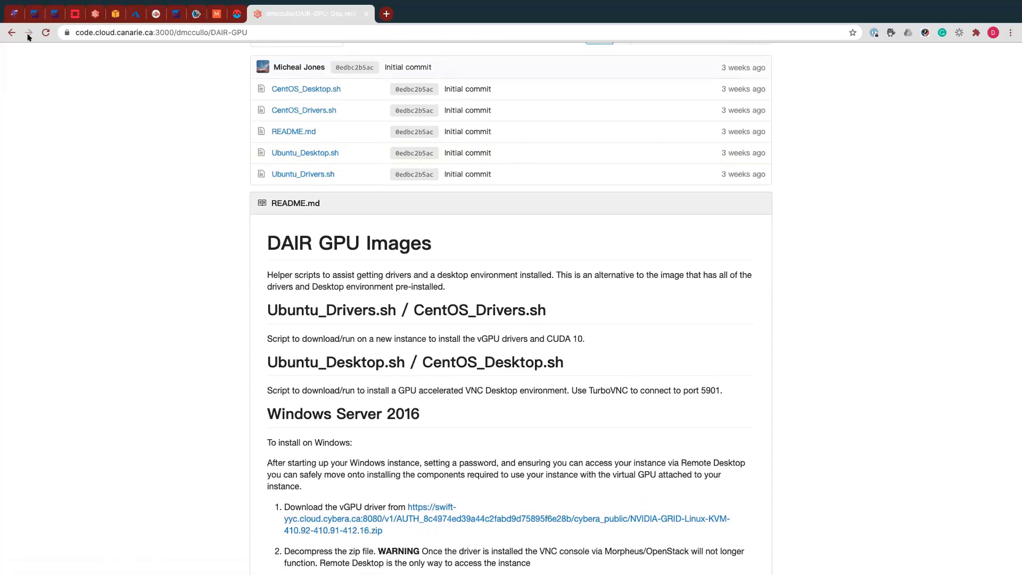
pyautogui.click(14, 14)
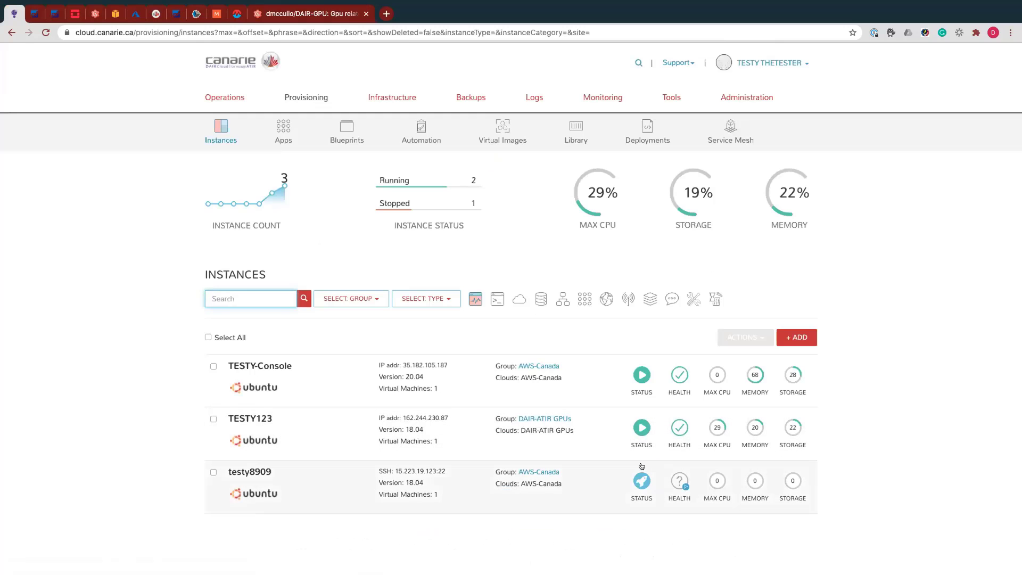